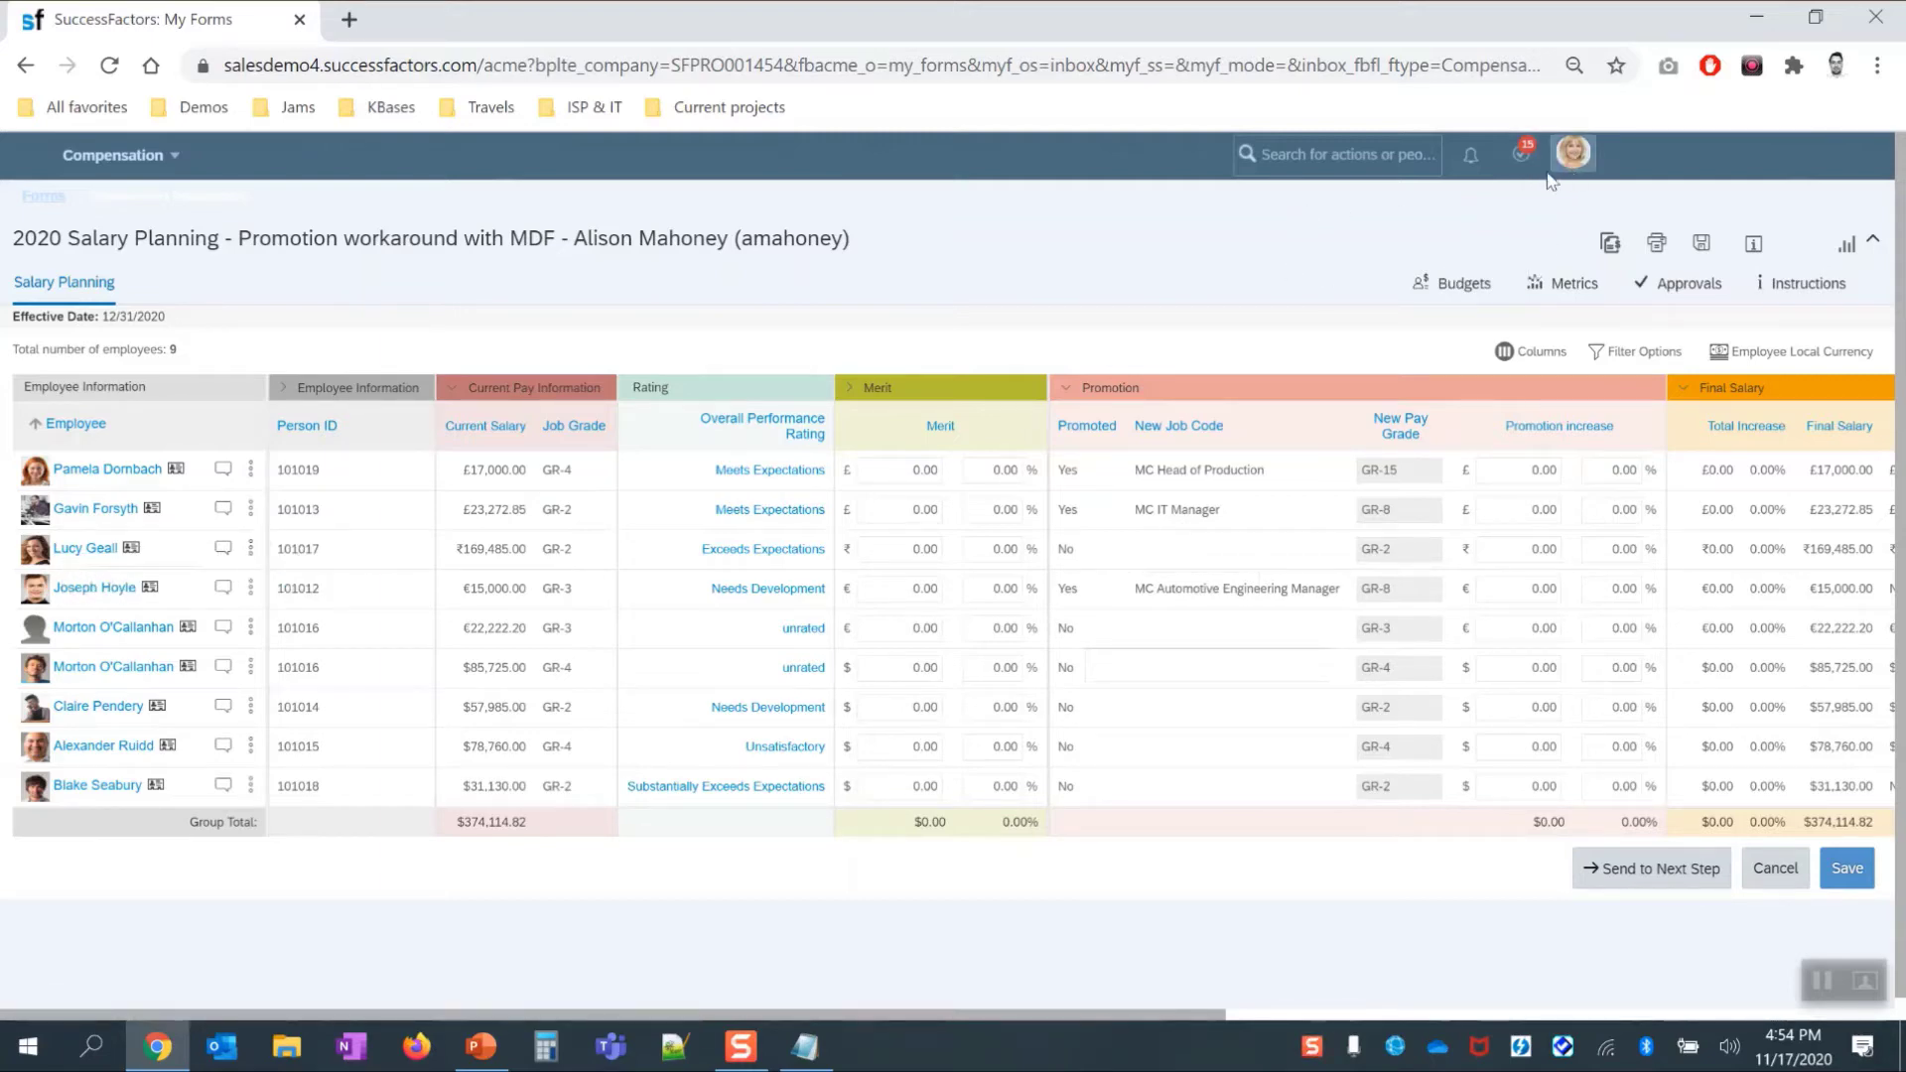
Step: Open the promotion details of the third employee in the worksheet and view the blank promotion form
{"action": "mouse_move", "coordinate": [252, 554]}
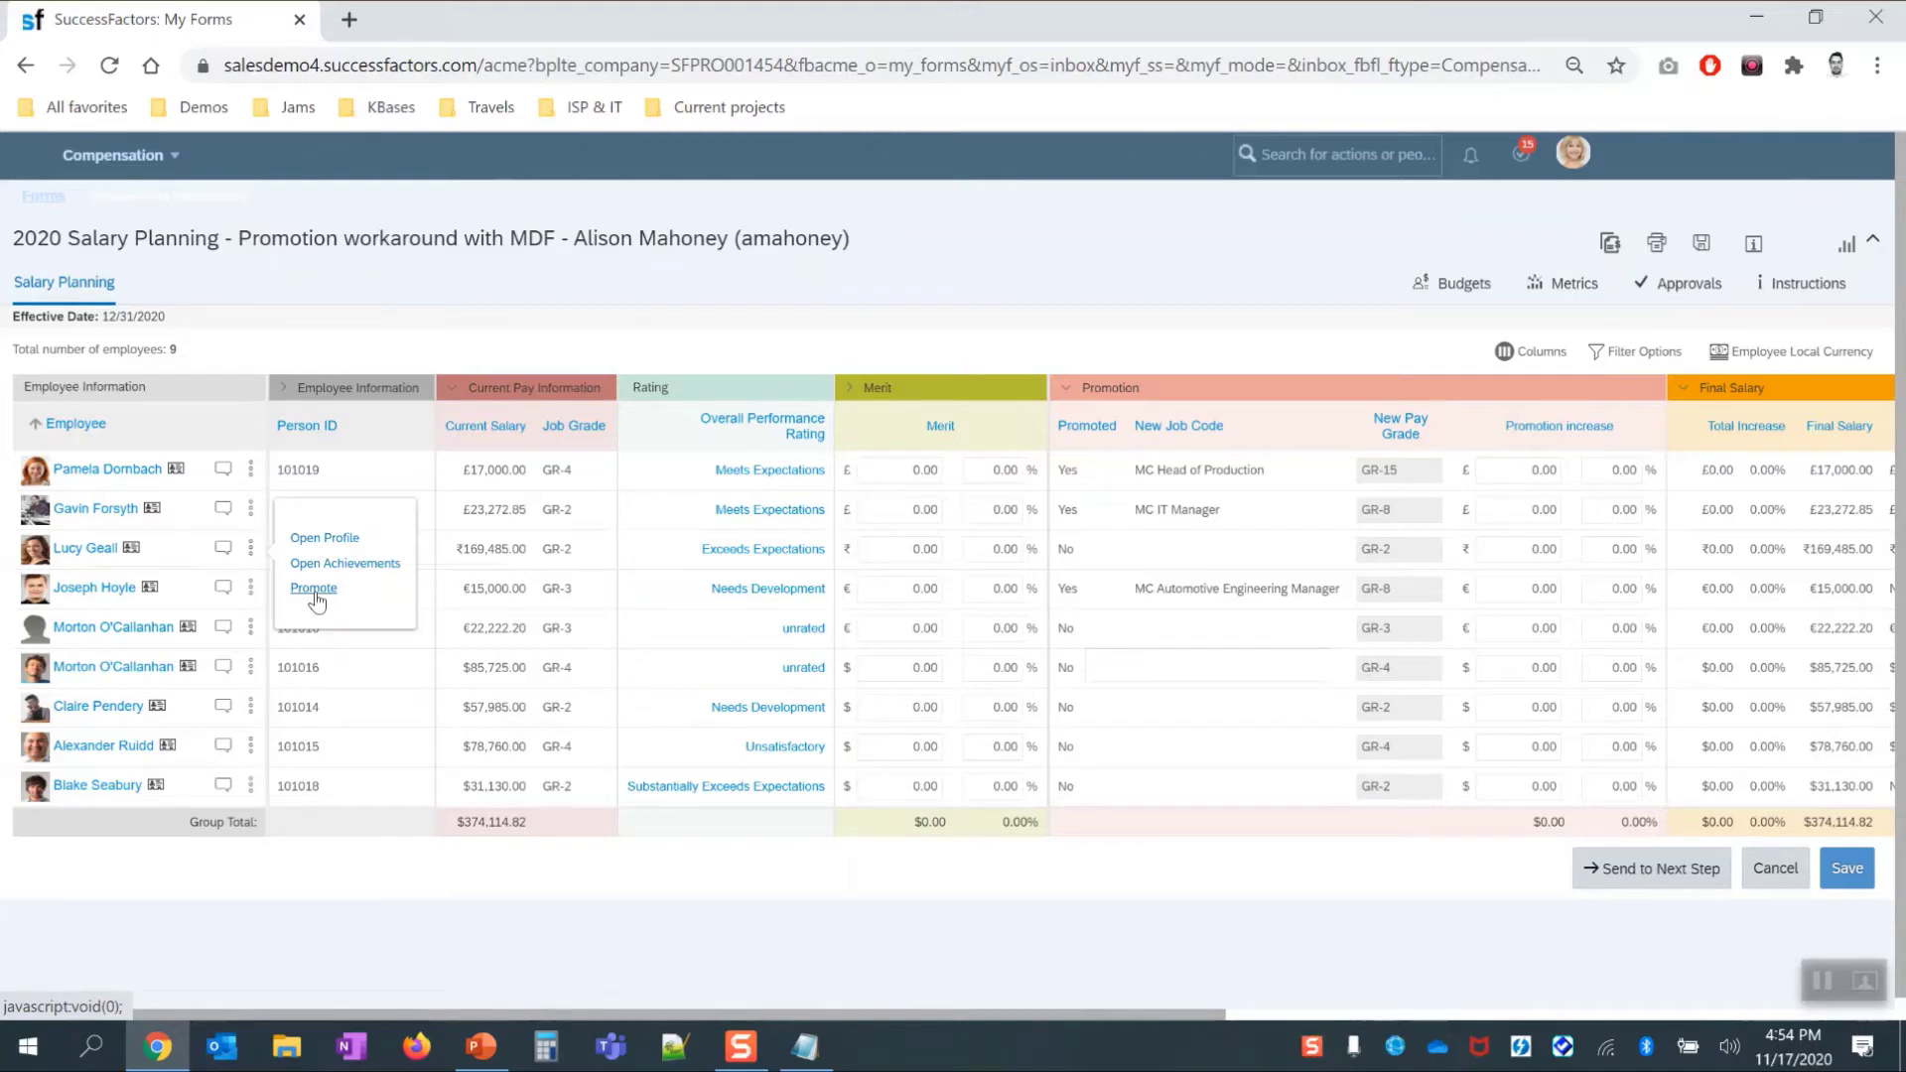
{"action": "left_click", "coordinate": [314, 590]}
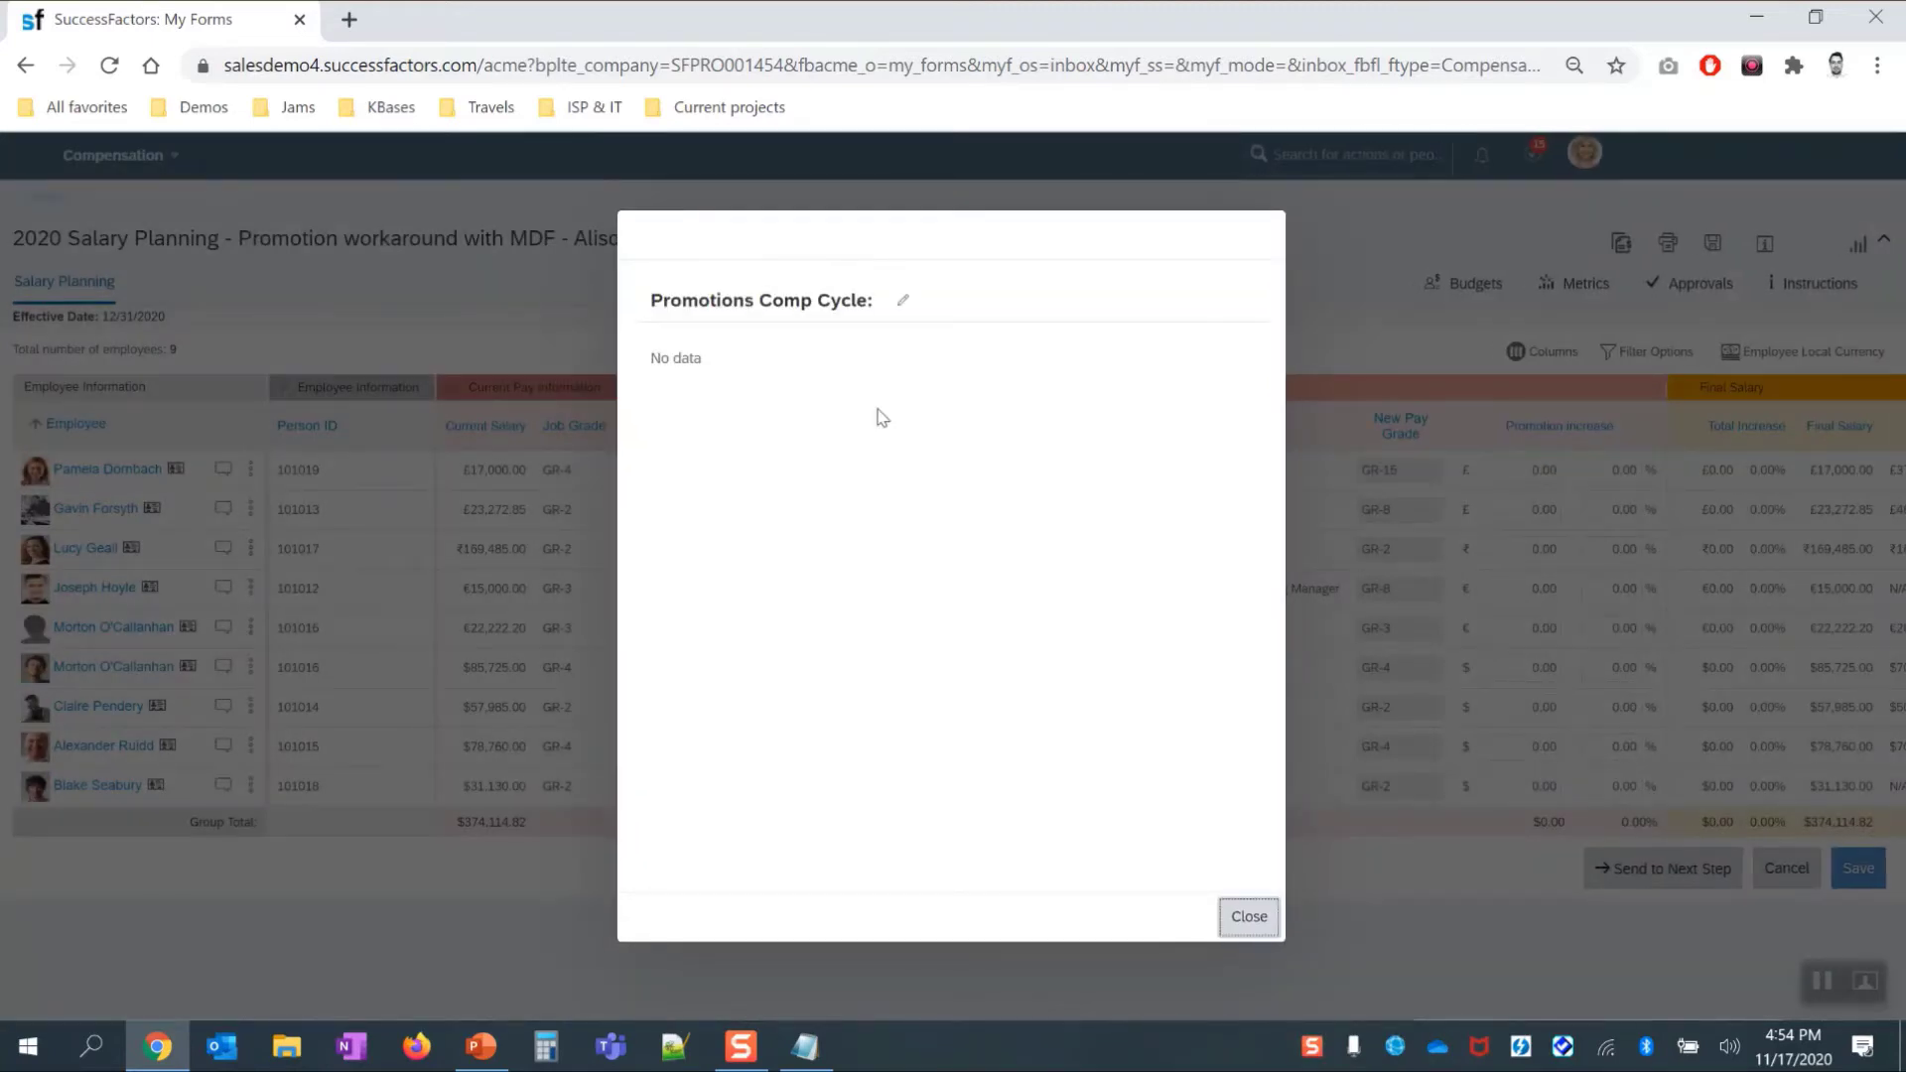
{"action": "left_click", "coordinate": [902, 301]}
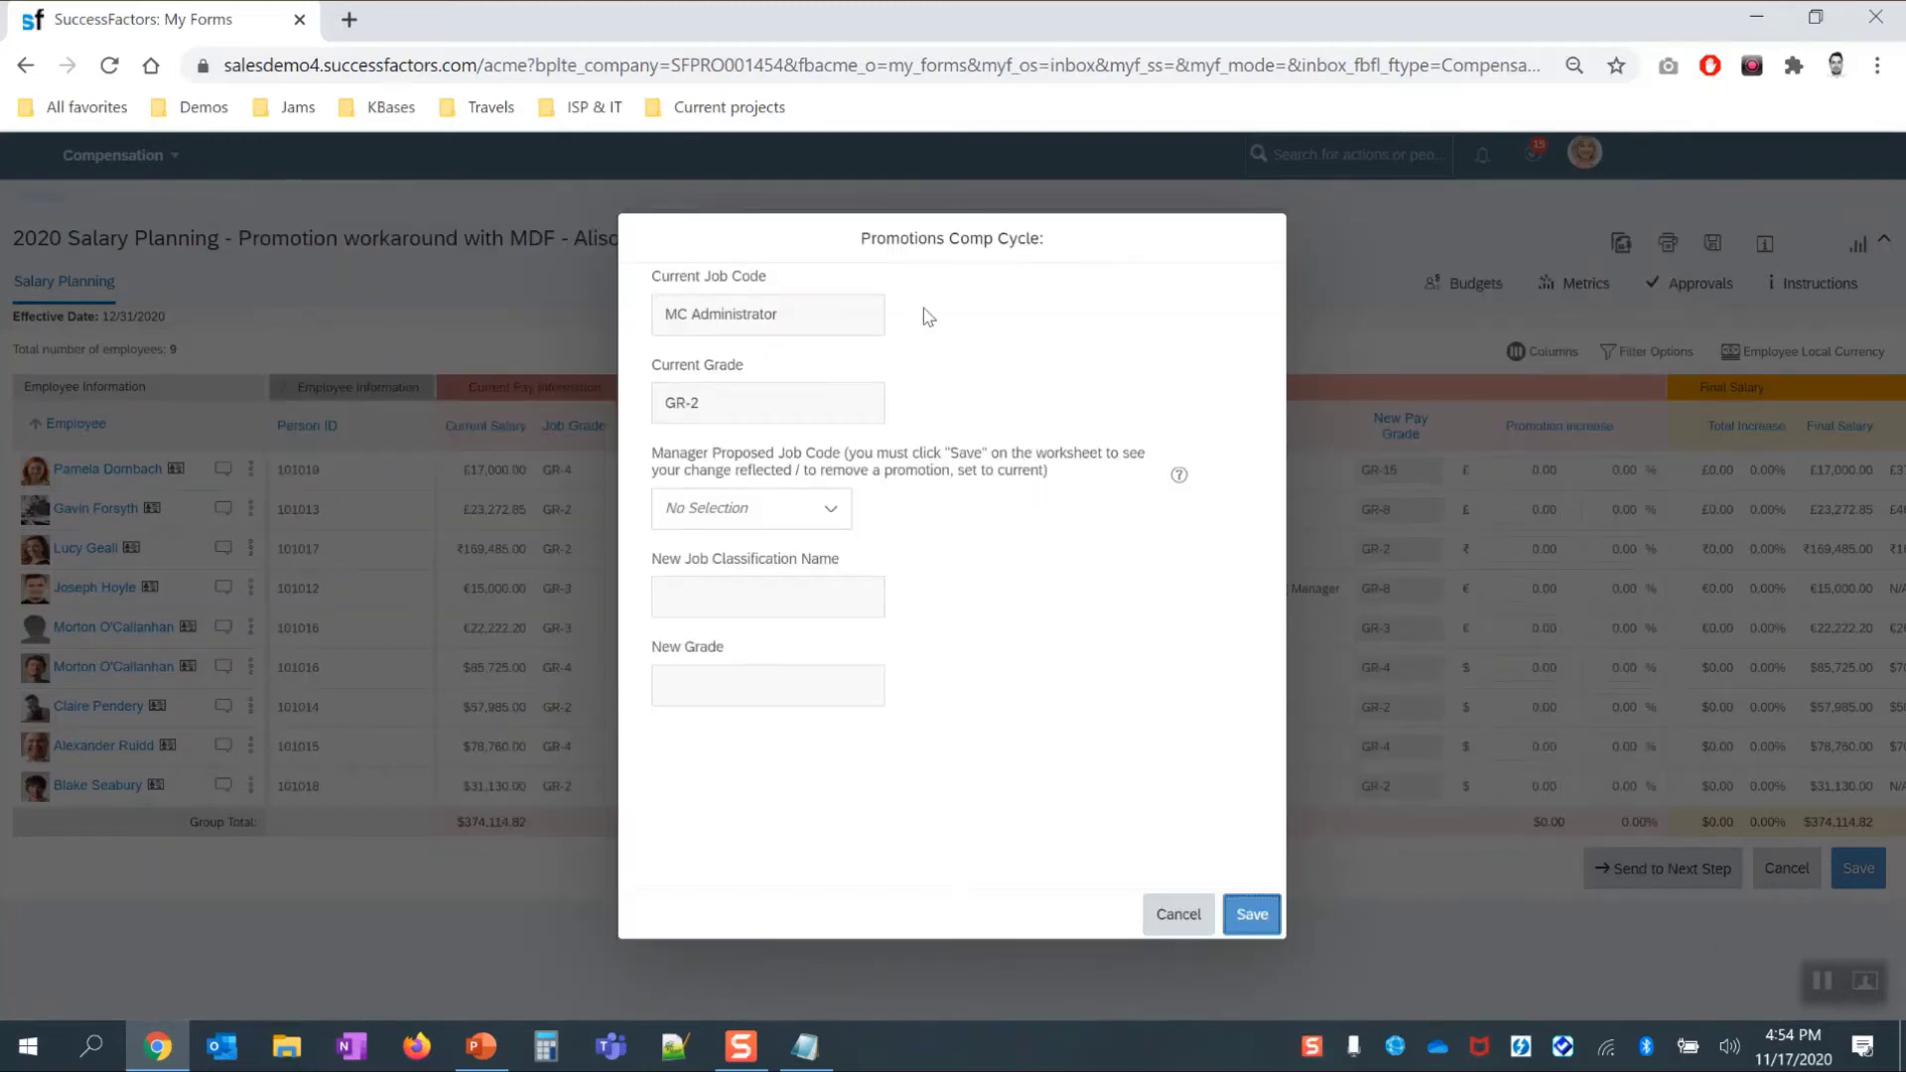
{"action": "left_click", "coordinate": [1177, 915]}
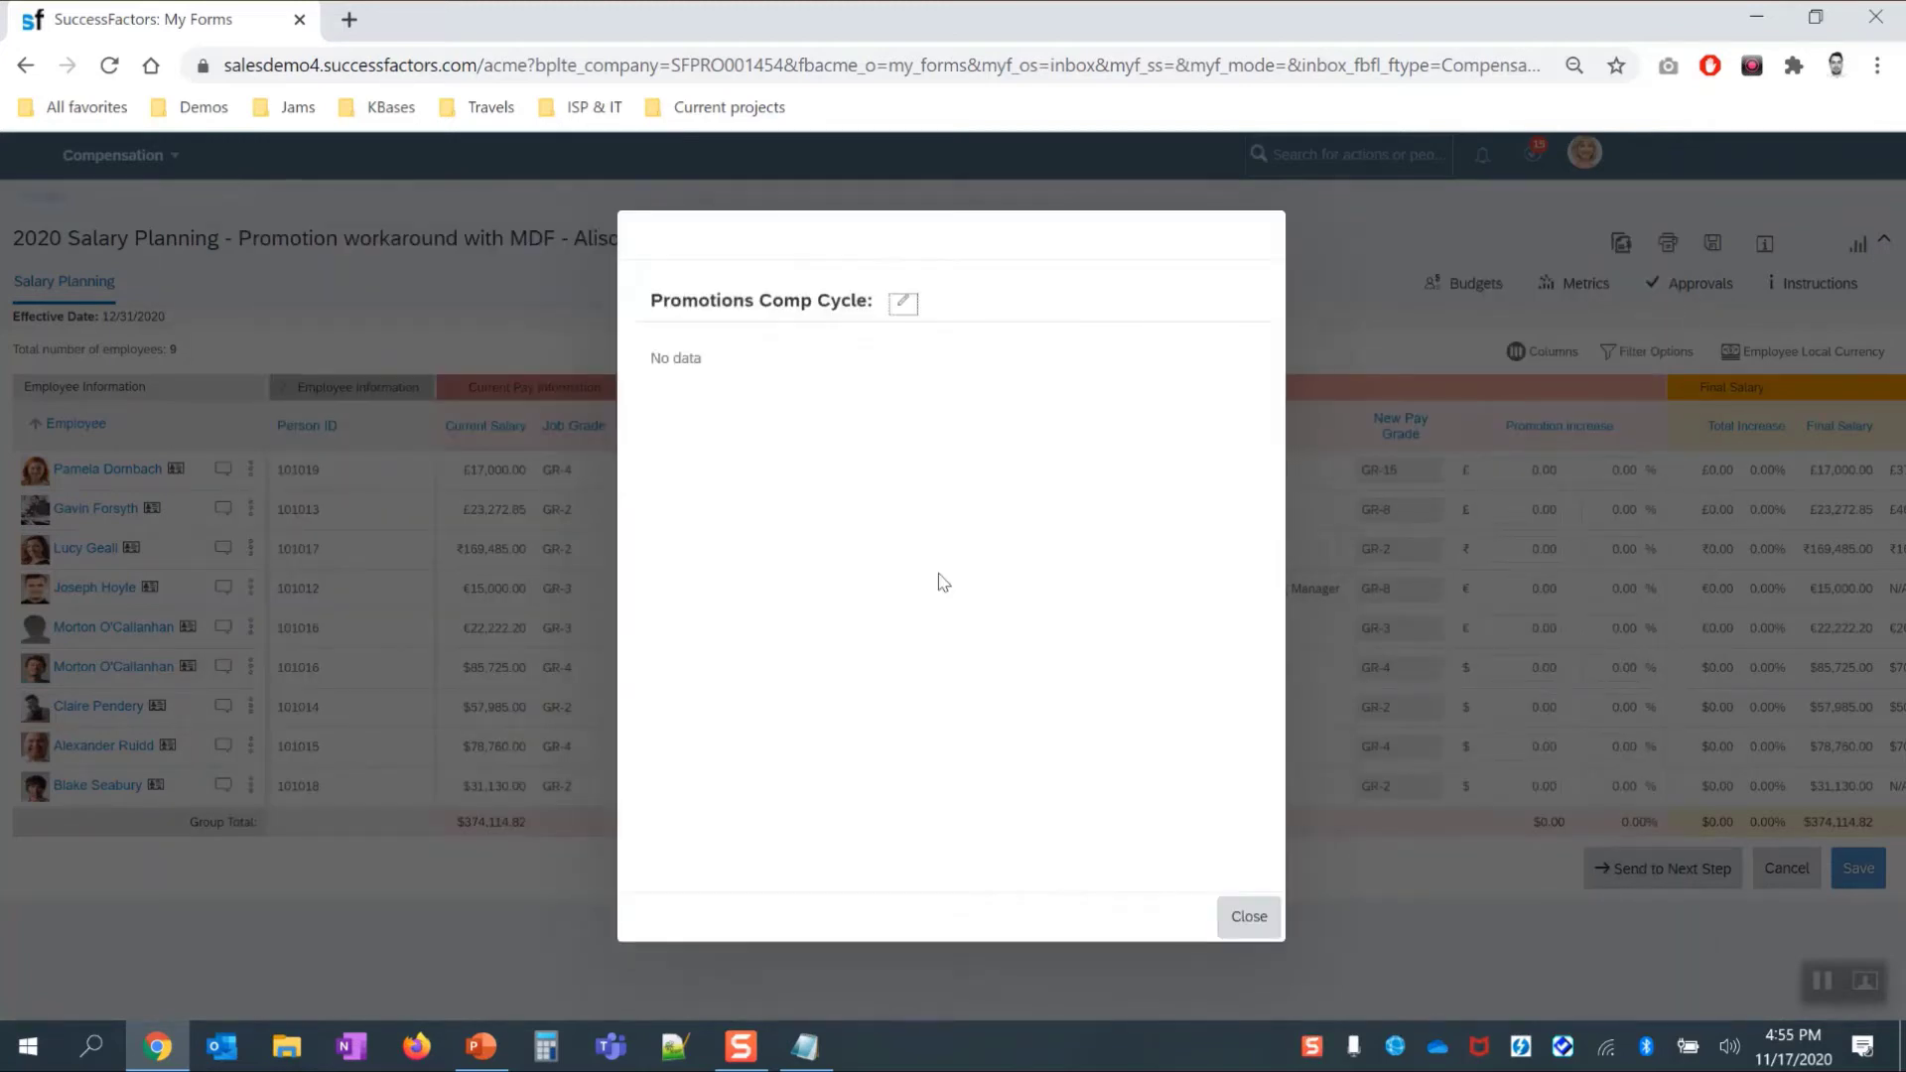
Step: Propose MC HR Business Partner (MC_HRBP) as the third employee's new job code, saving both the promotion and the worksheet
{"action": "left_click", "coordinate": [903, 304]}
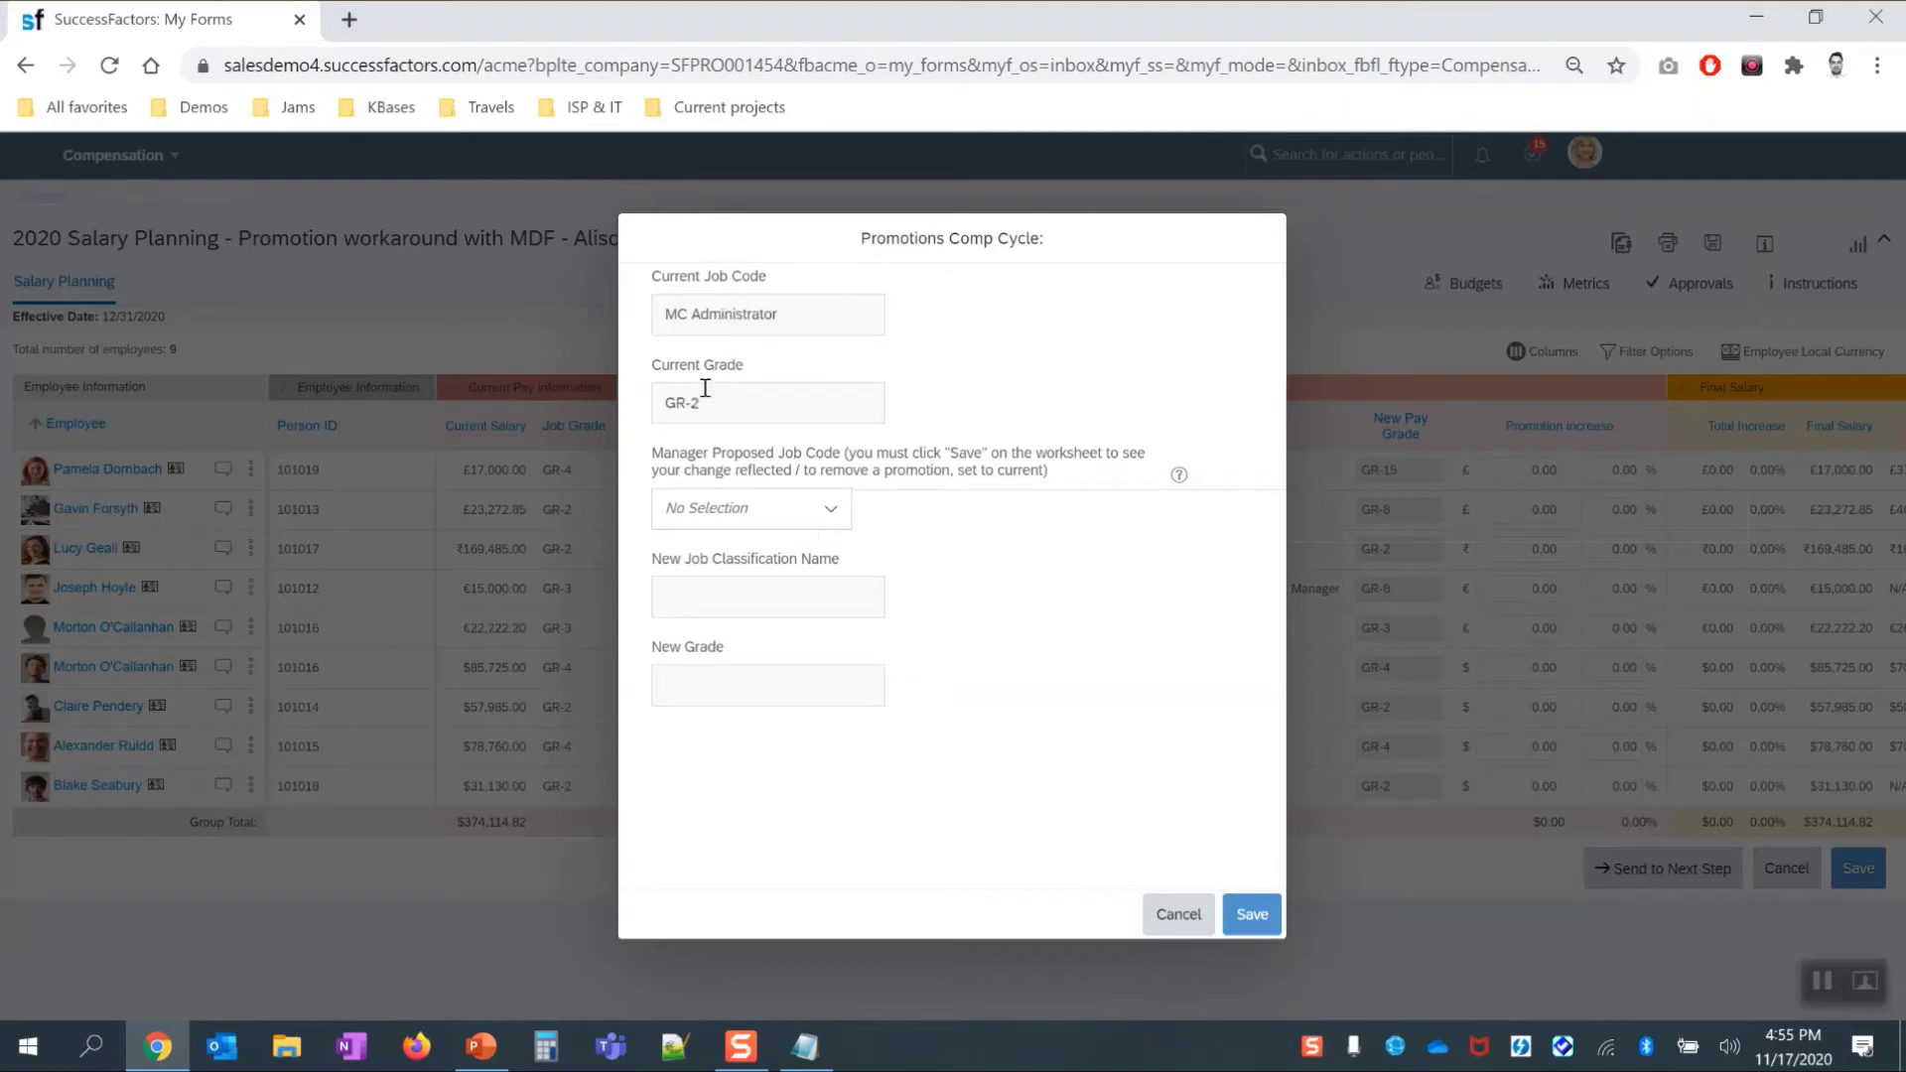
{"action": "left_click", "coordinate": [829, 514]}
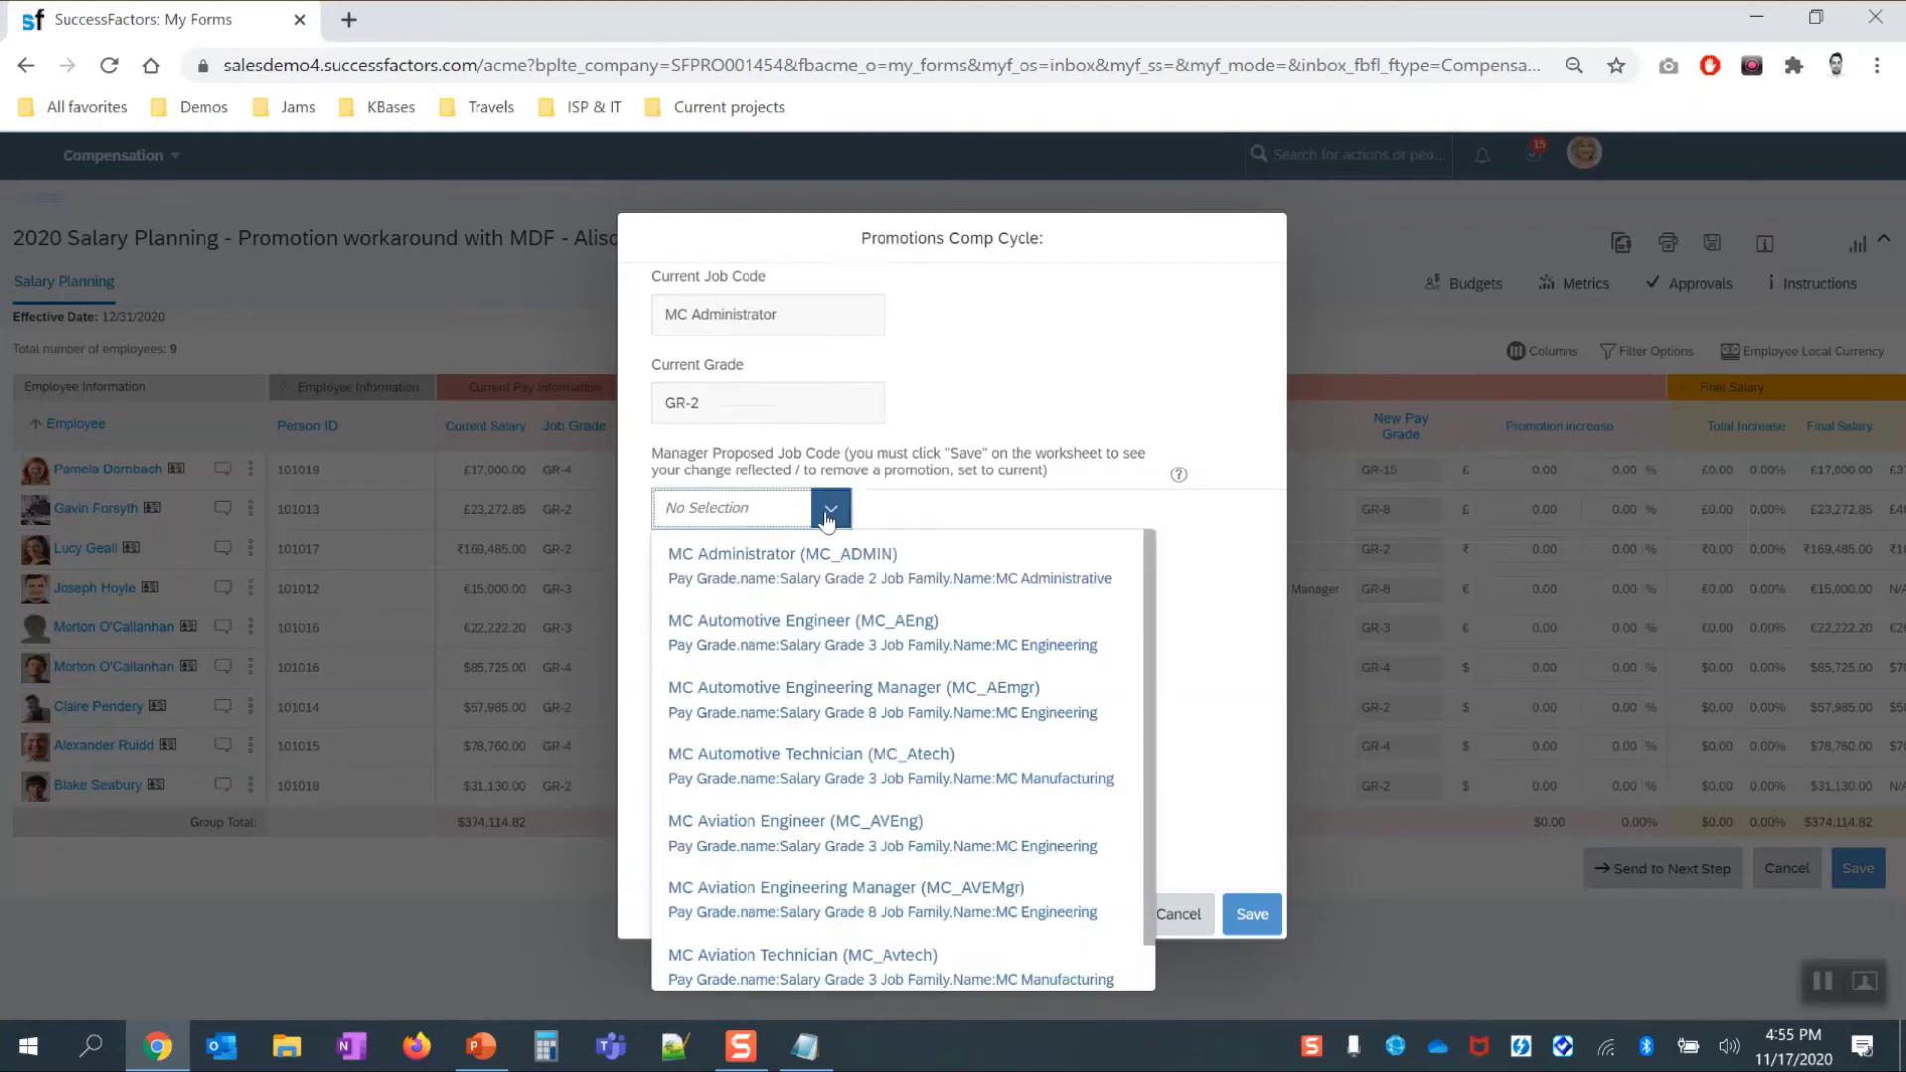
{"action": "scroll", "coordinate": [923, 821], "scroll_direction": "down", "scroll_amount": 6}
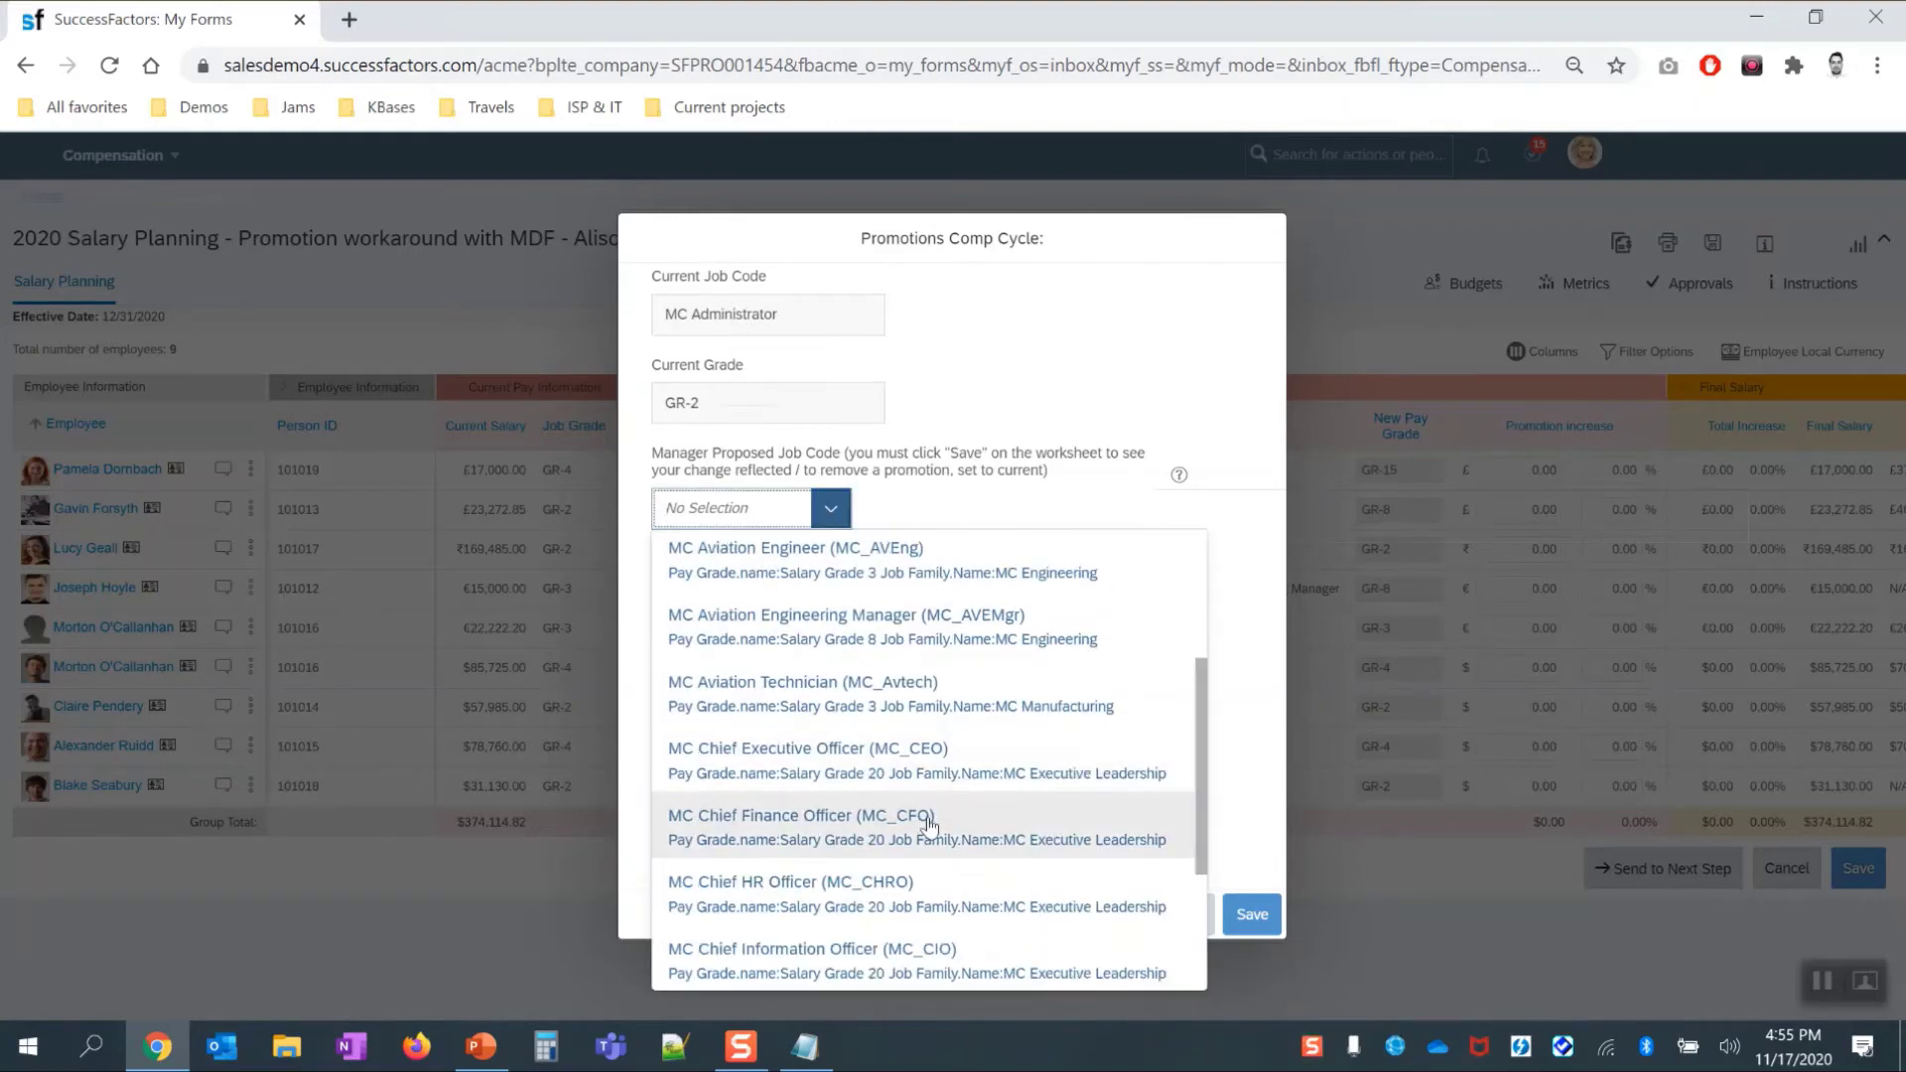
{"action": "scroll", "coordinate": [928, 822], "scroll_direction": "down", "scroll_amount": 5}
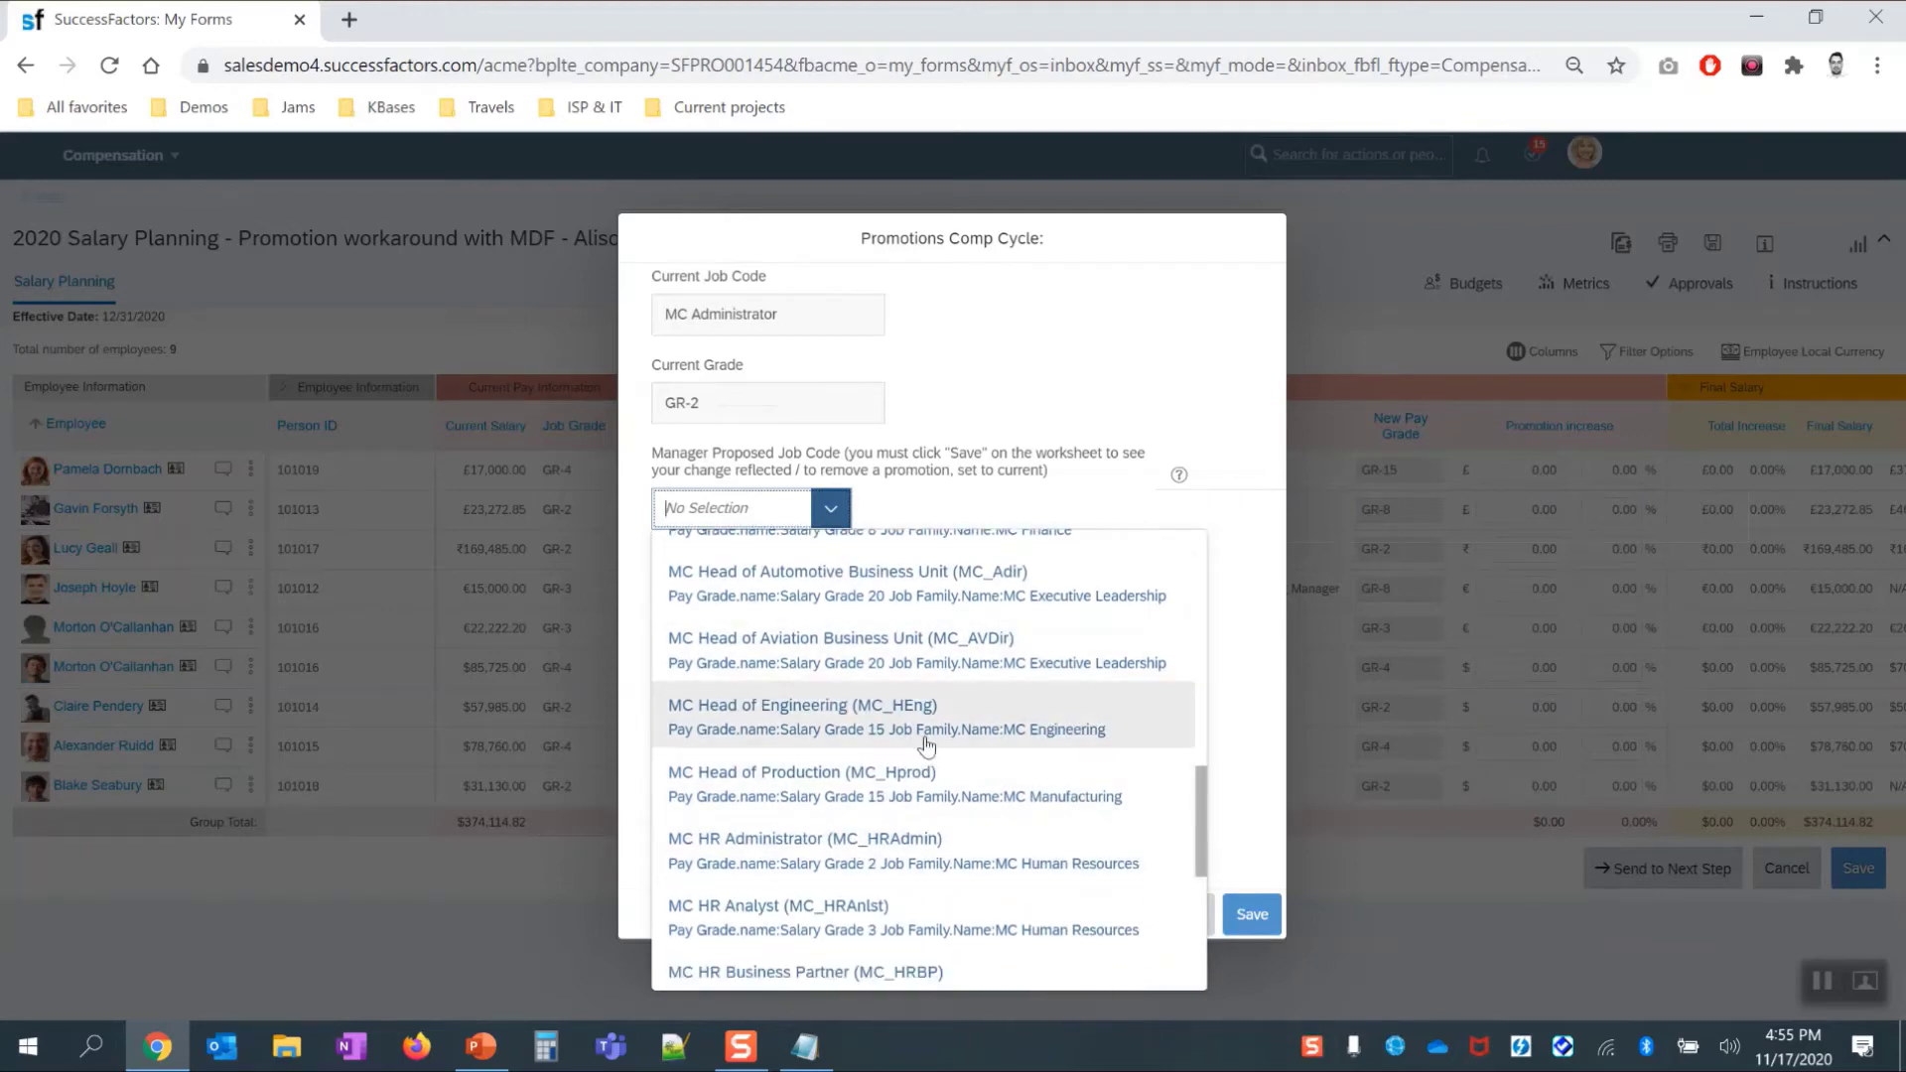
{"action": "scroll", "coordinate": [926, 784], "scroll_direction": "down", "scroll_amount": 2}
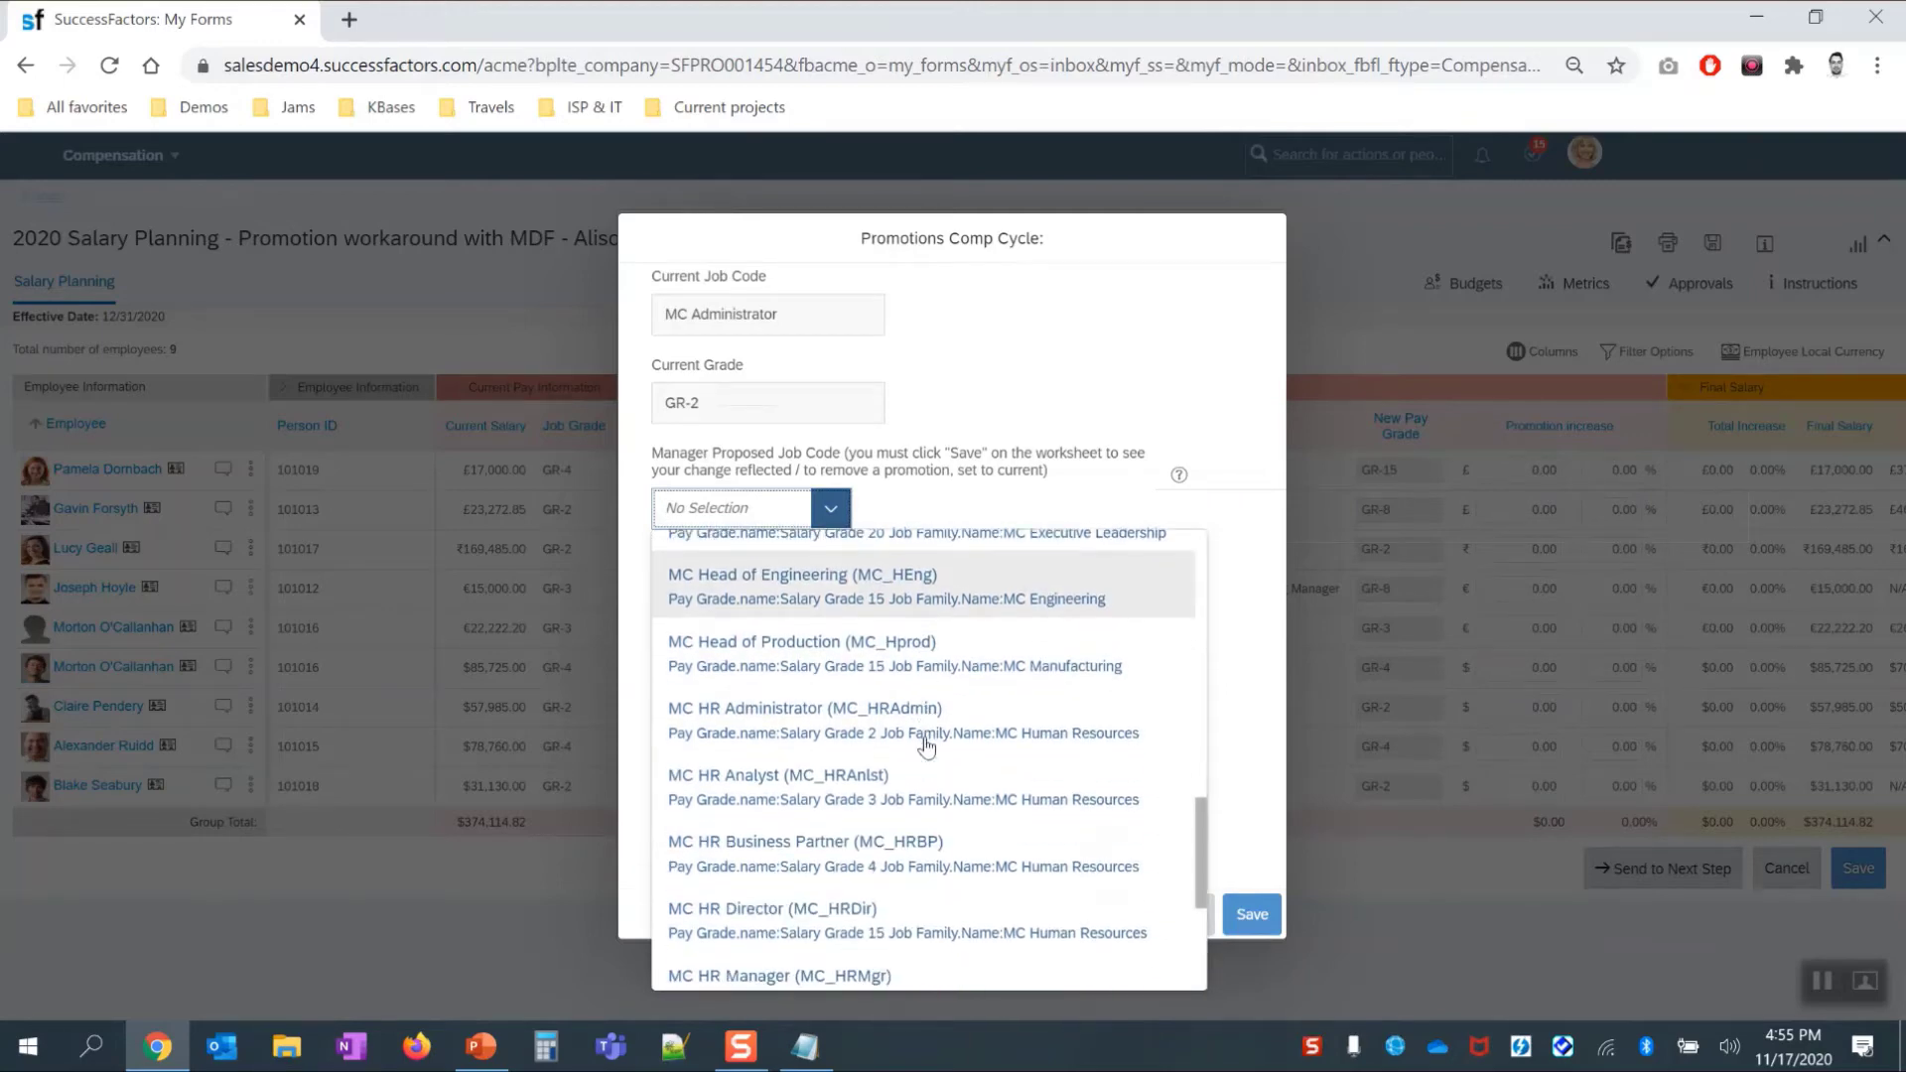
{"action": "left_click", "coordinate": [921, 851]}
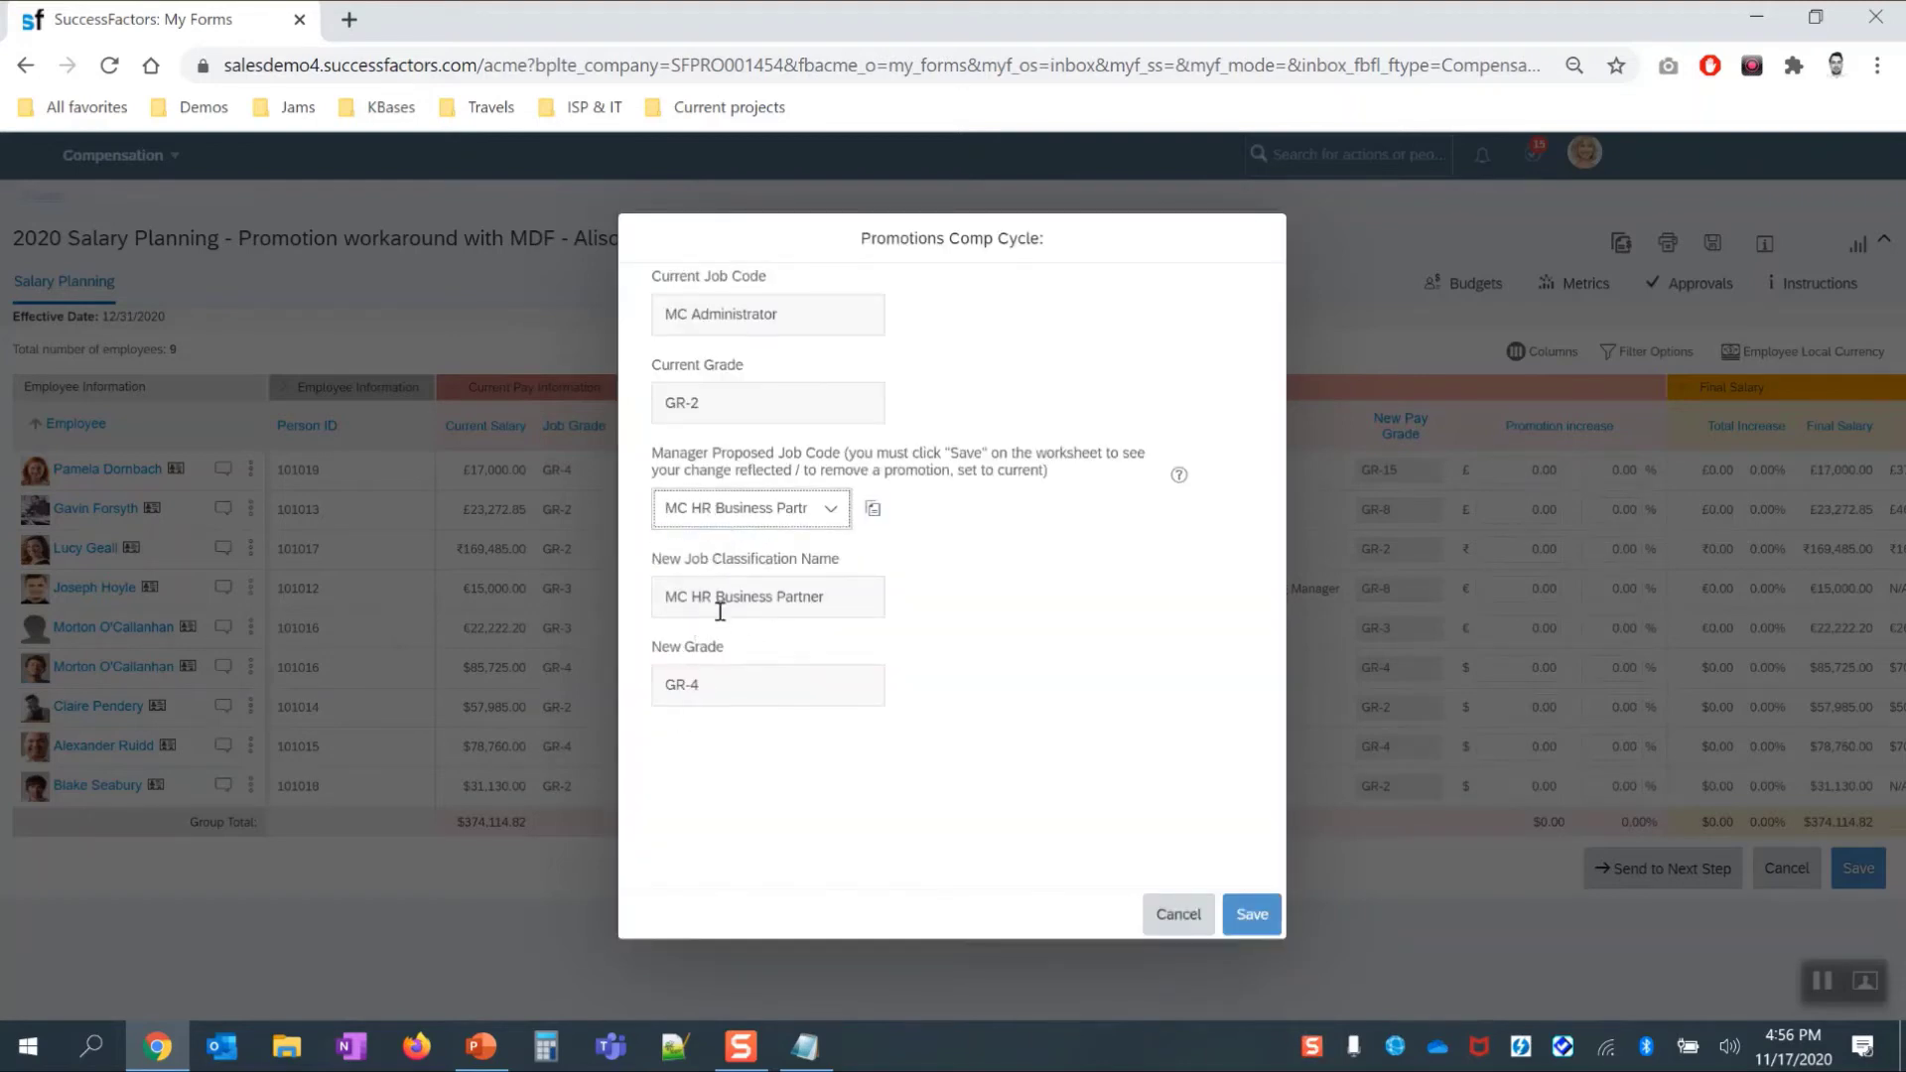
{"action": "left_click", "coordinate": [1249, 918]}
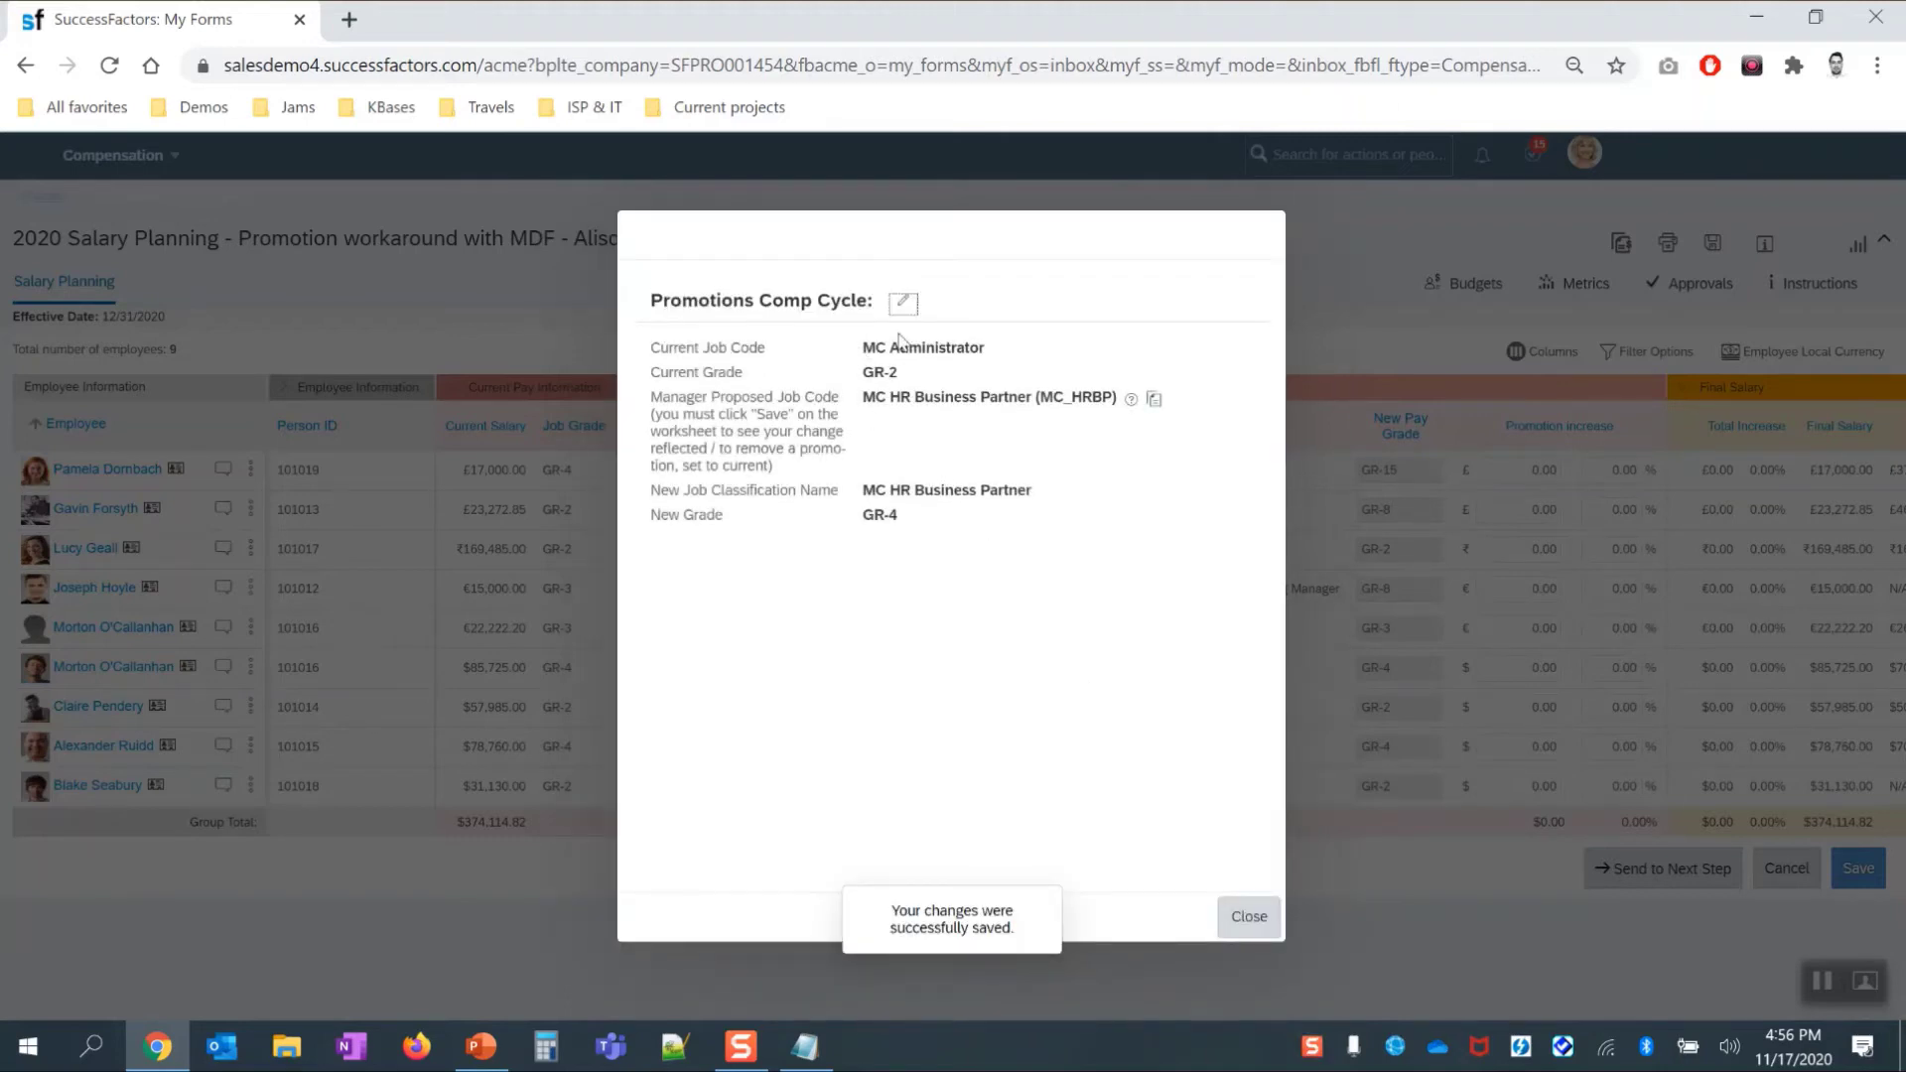
{"action": "left_click", "coordinate": [1249, 919]}
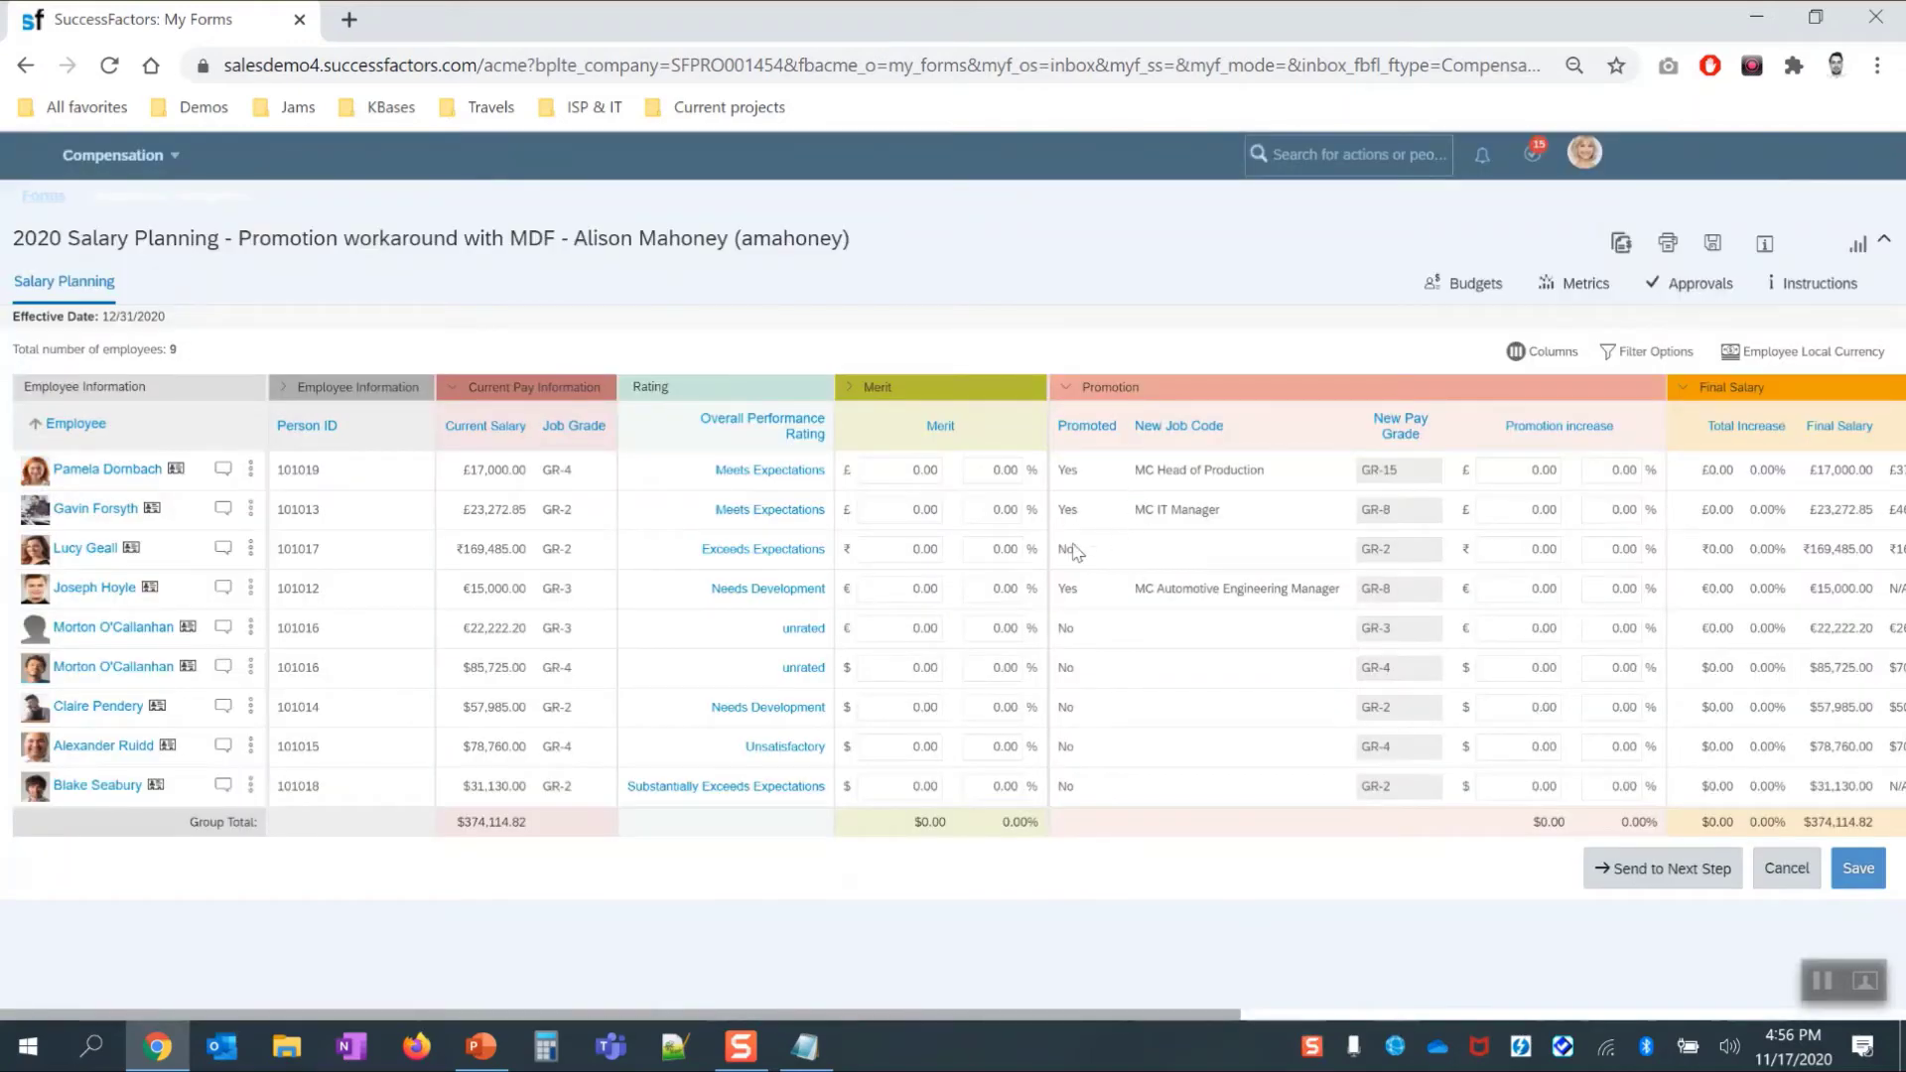
{"action": "left_click", "coordinate": [1856, 868]}
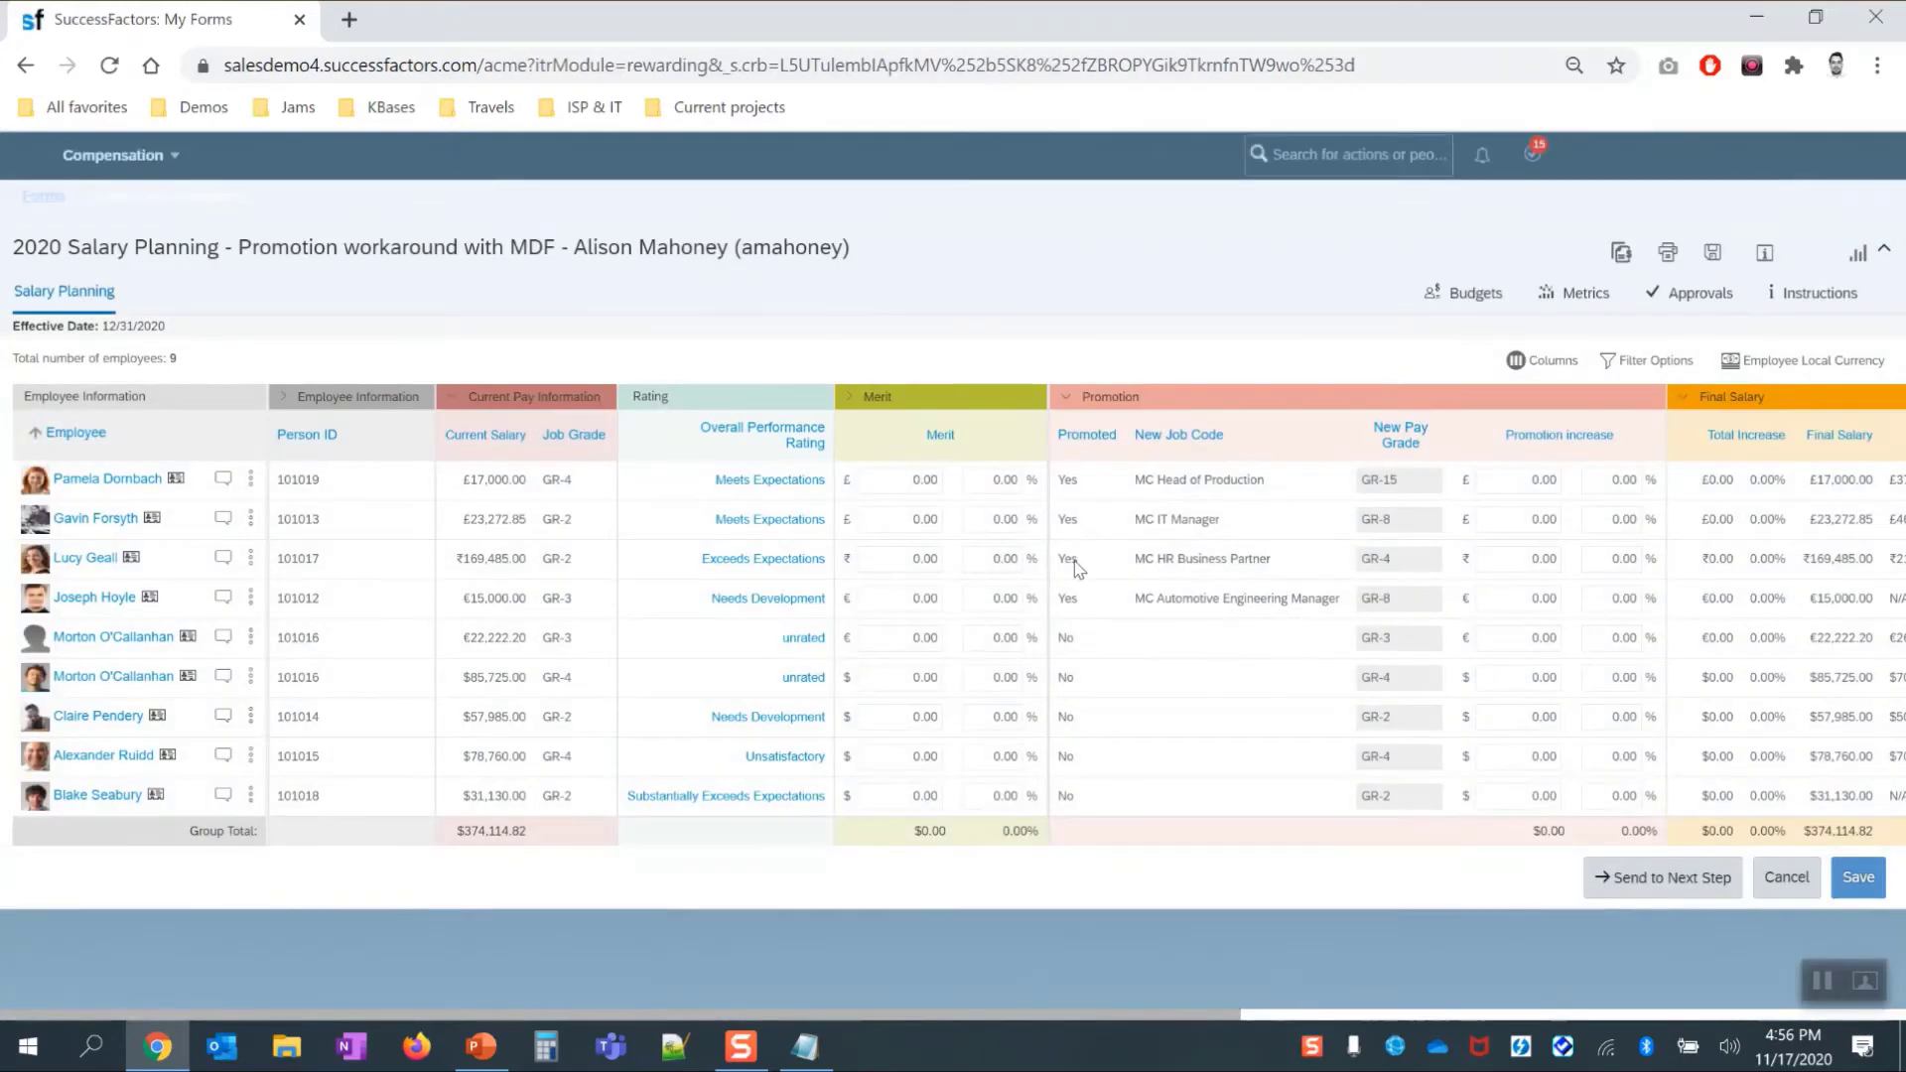
Step: Check the New Job Code and Promoted values in the third employee's worksheet row
{"action": "double_click", "coordinate": [1143, 550]}
{"action": "left_click_drag", "start_coordinate": [1174, 552], "coordinate": [1293, 555]}
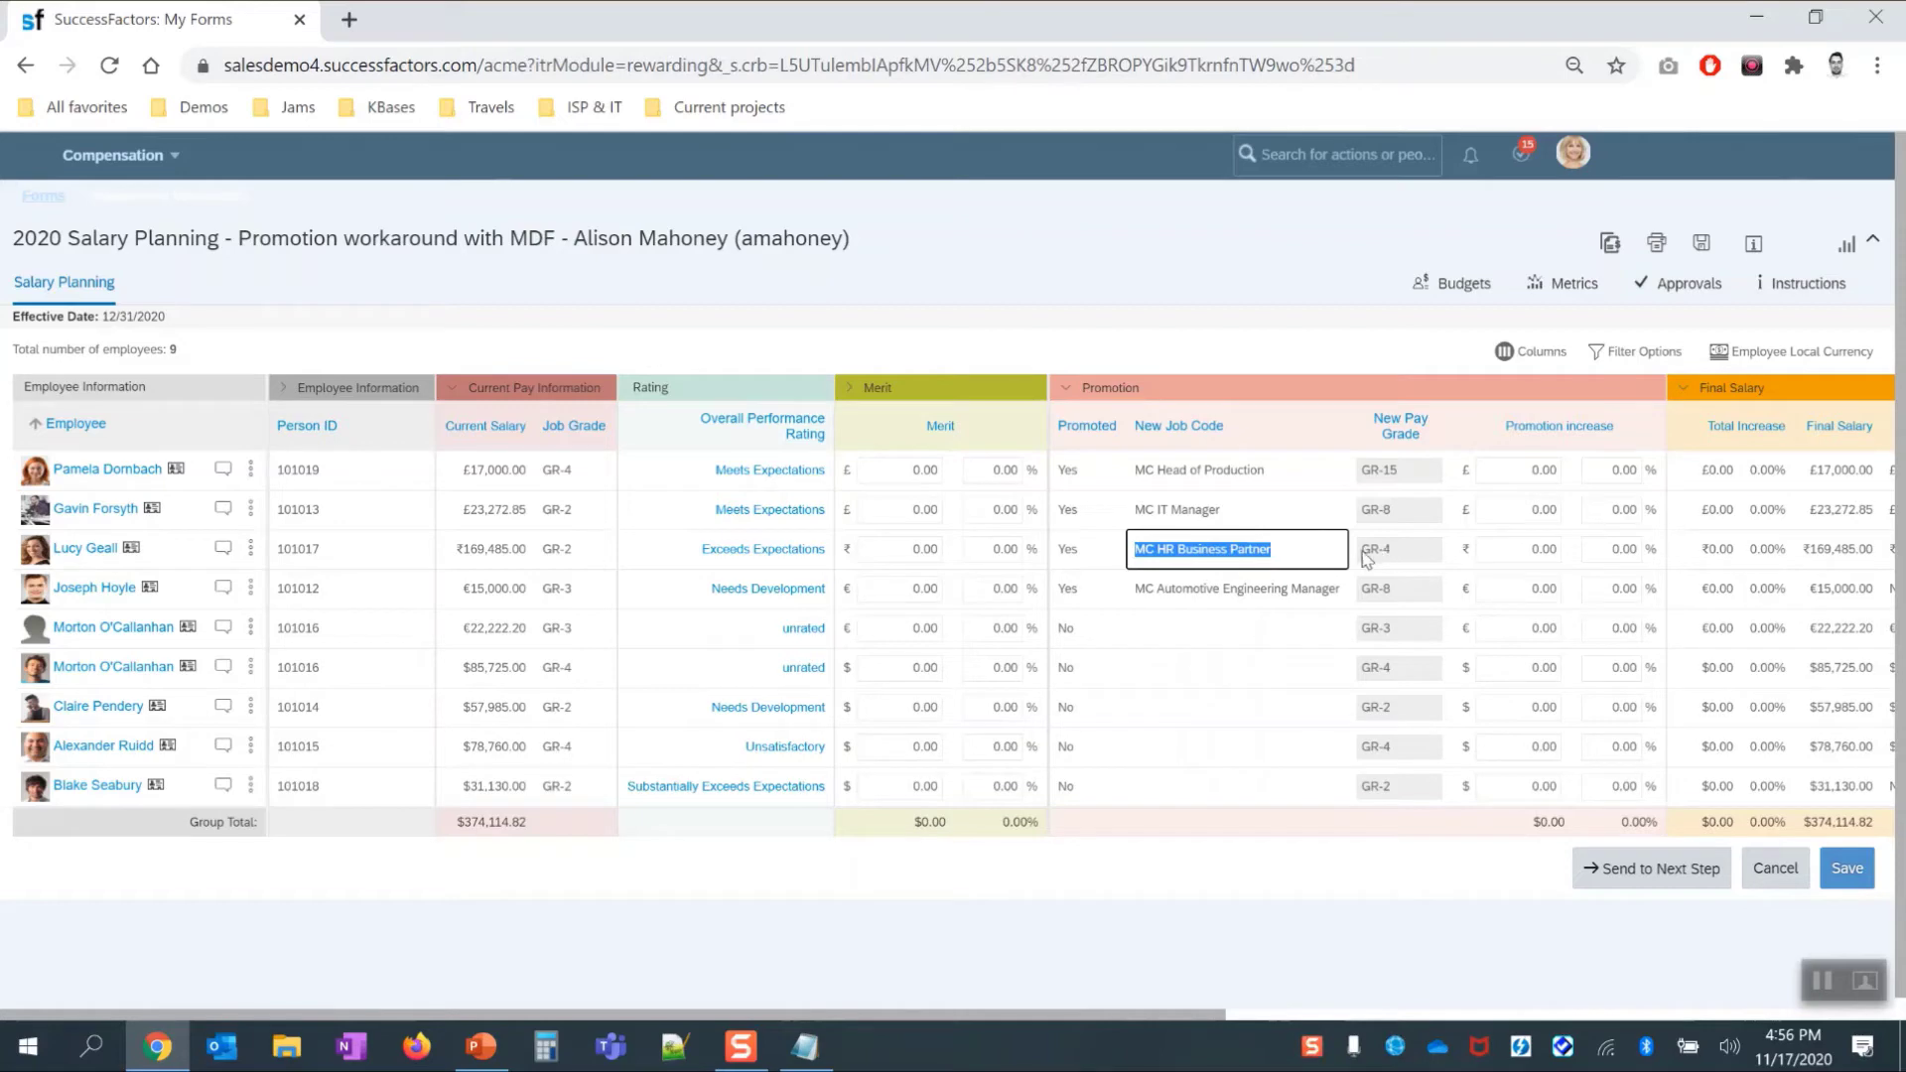
{"action": "left_click", "coordinate": [1067, 549]}
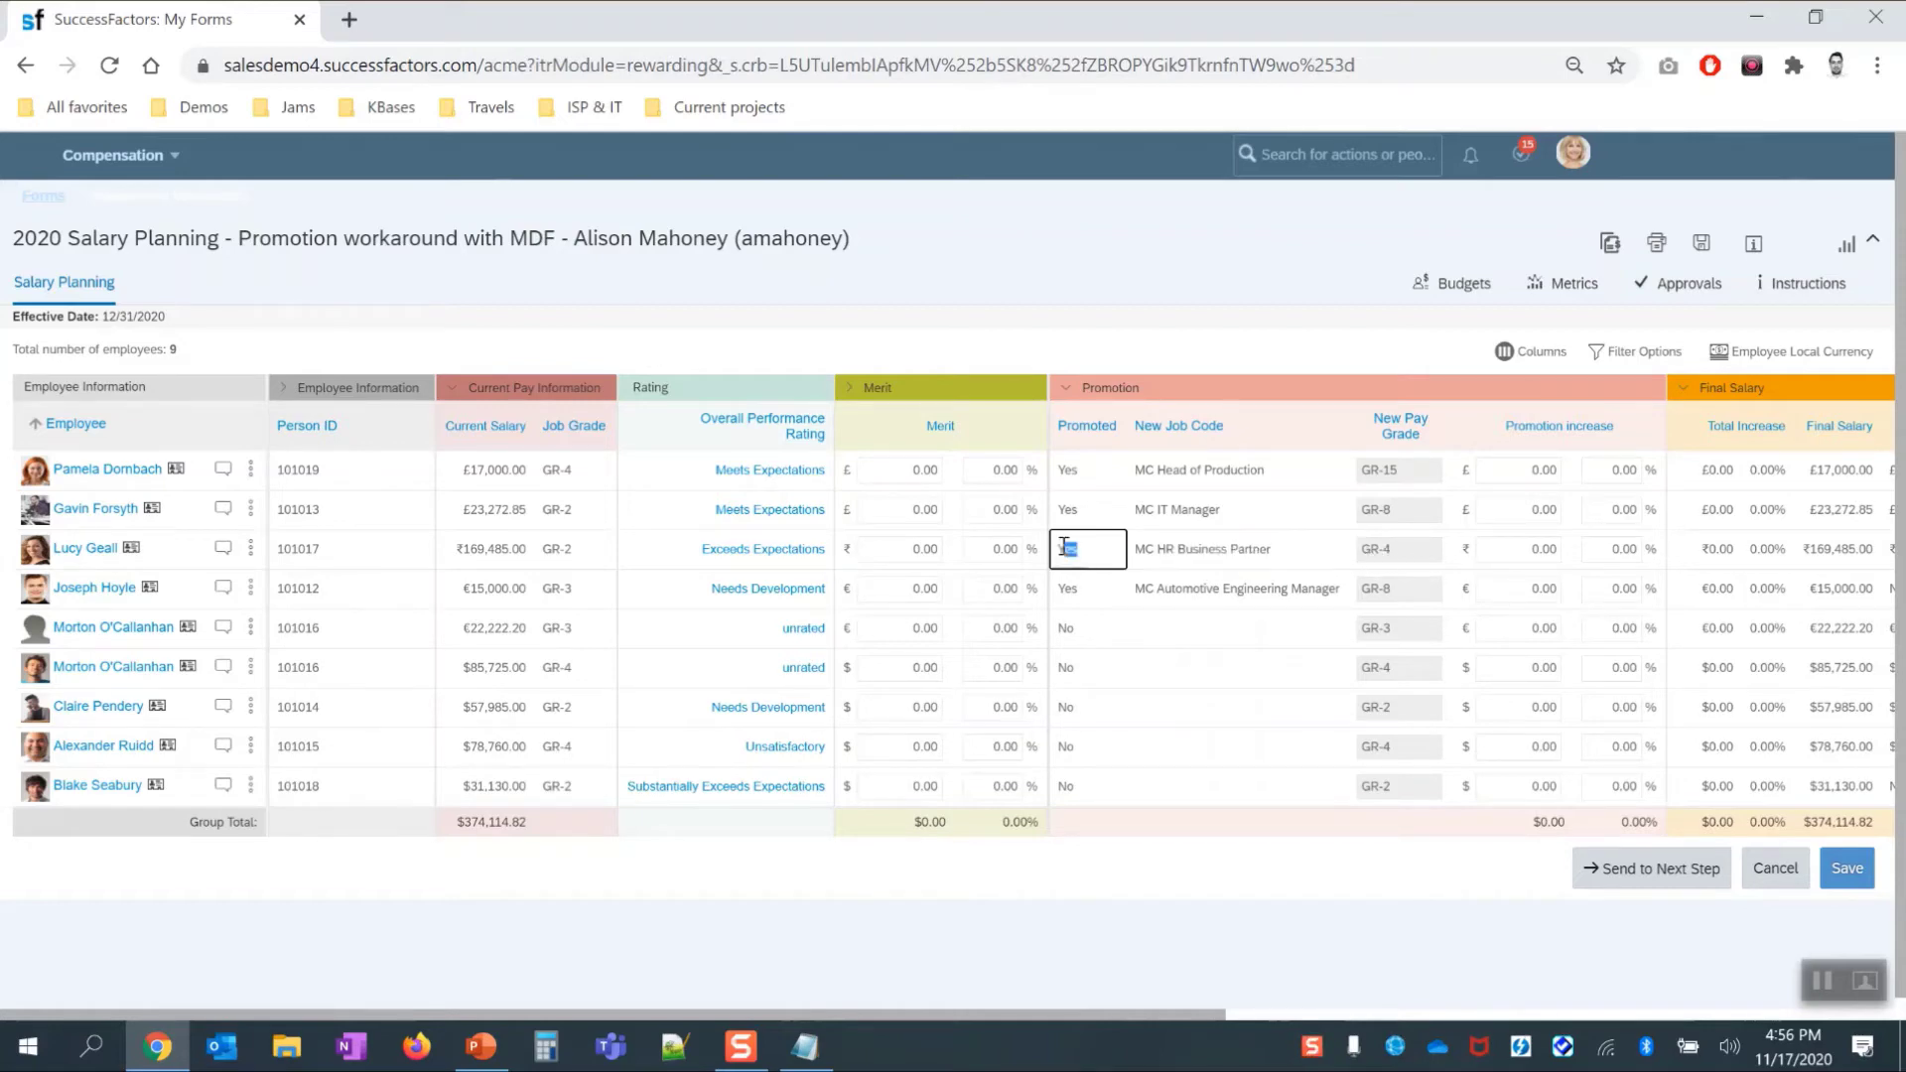
{"action": "left_click", "coordinate": [1082, 447]}
Step: Review the third employee's promotion details, including the instruction on removing a promotion and the help for the proposed job code
{"action": "left_click", "coordinate": [251, 556]}
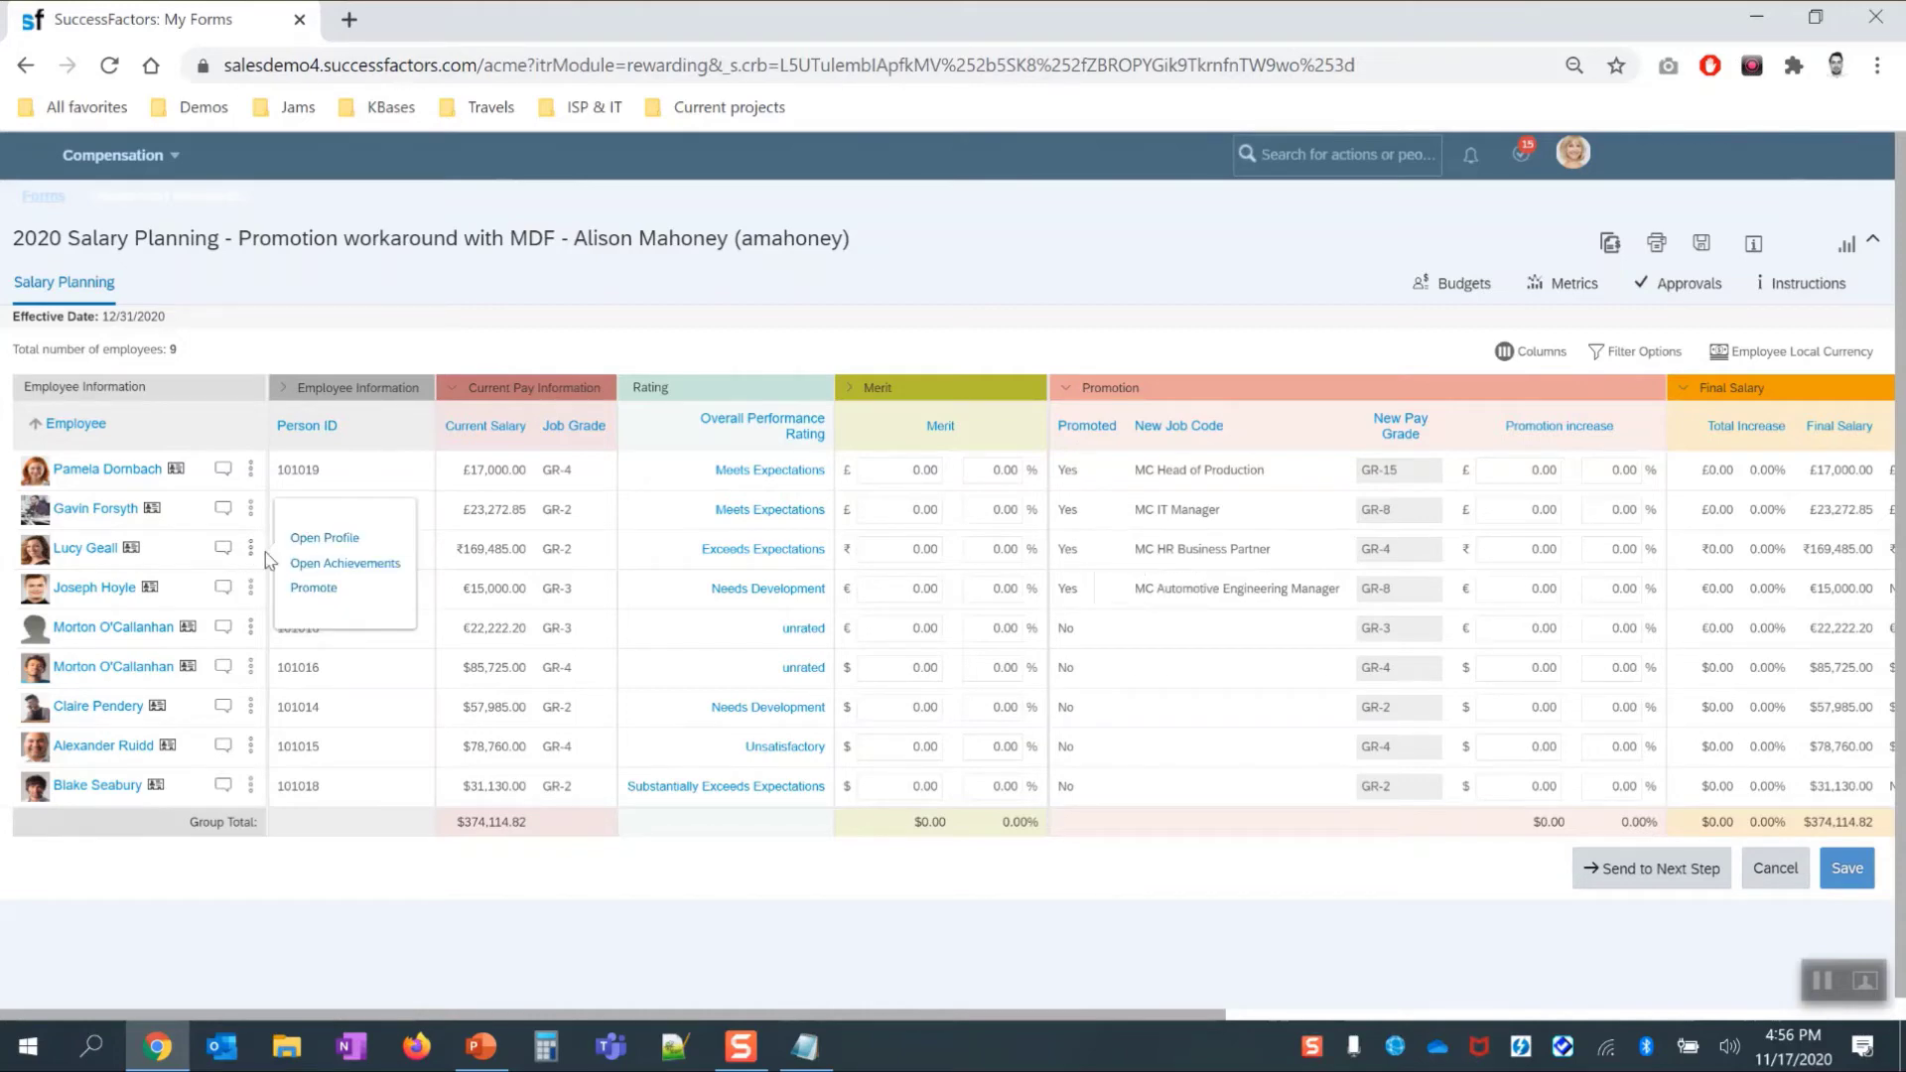
{"action": "left_click", "coordinate": [319, 592]}
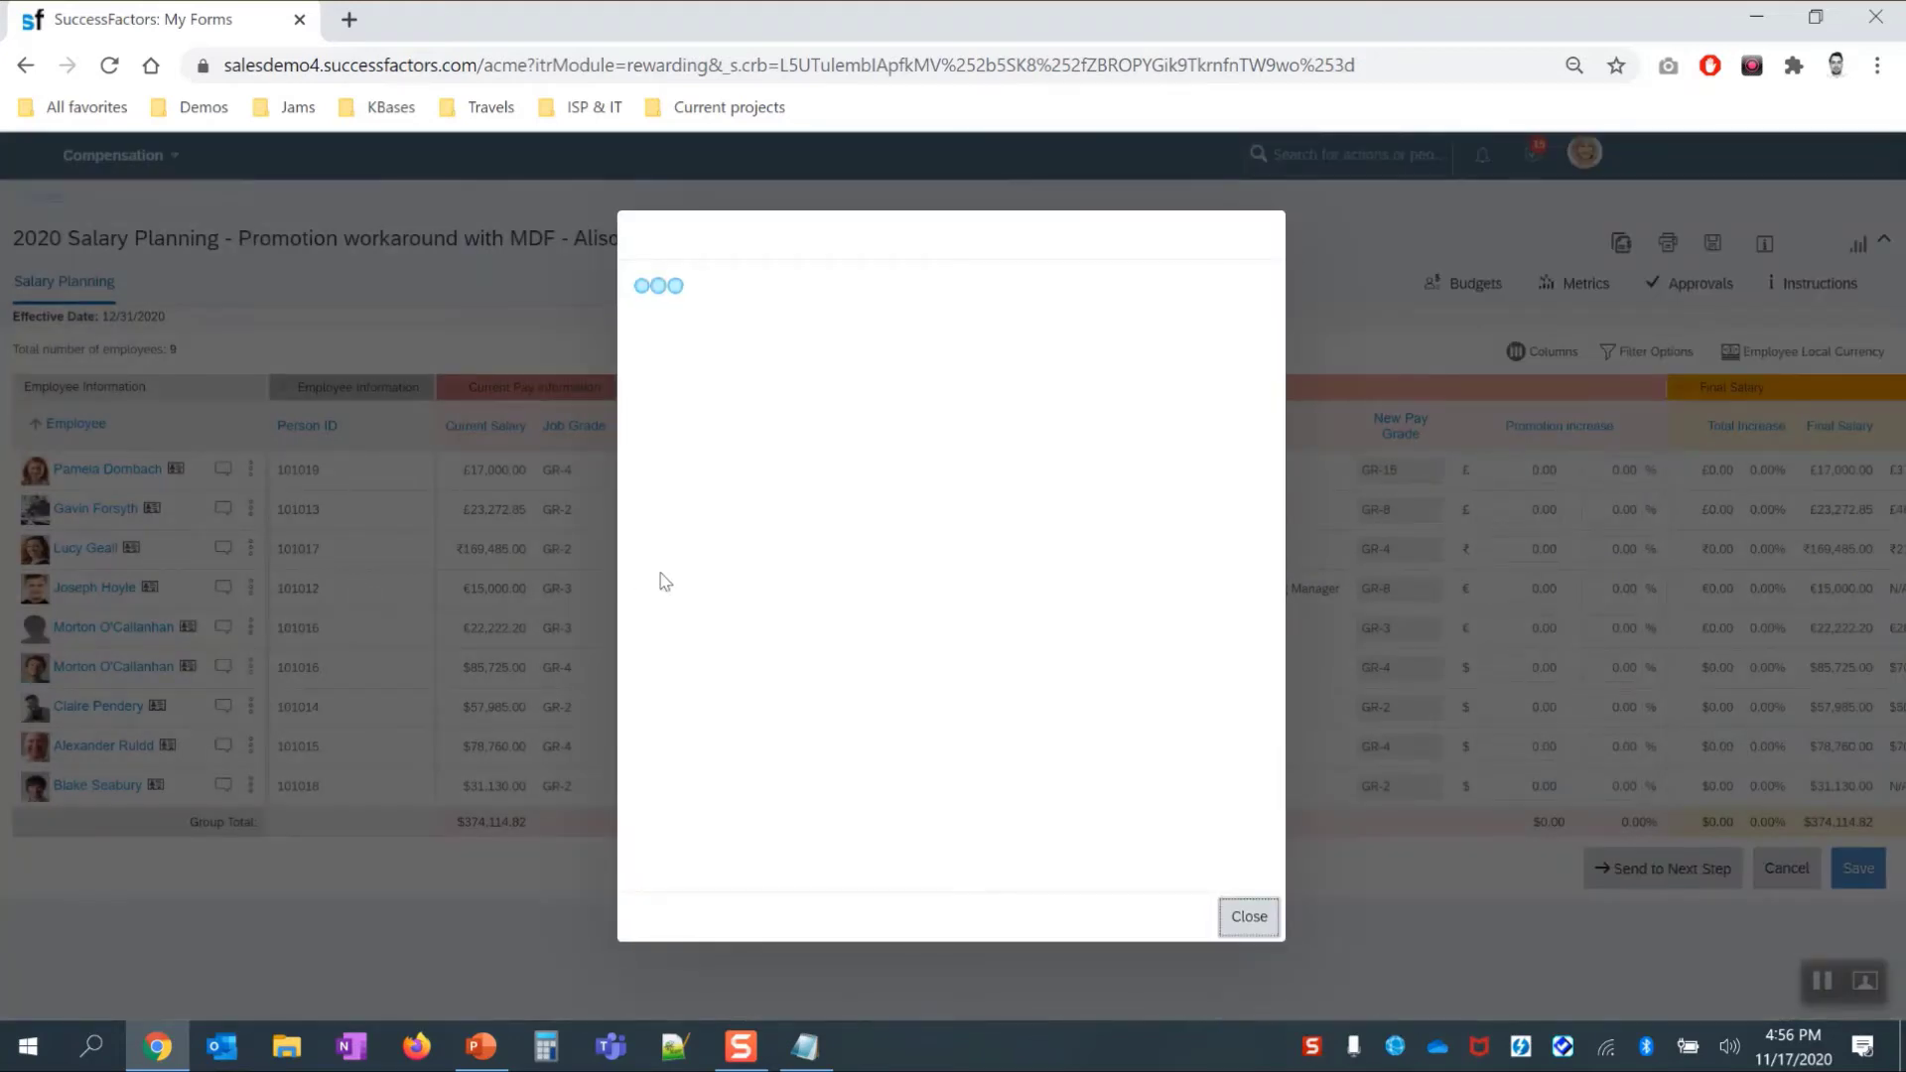
{"action": "left_click", "coordinate": [902, 300]}
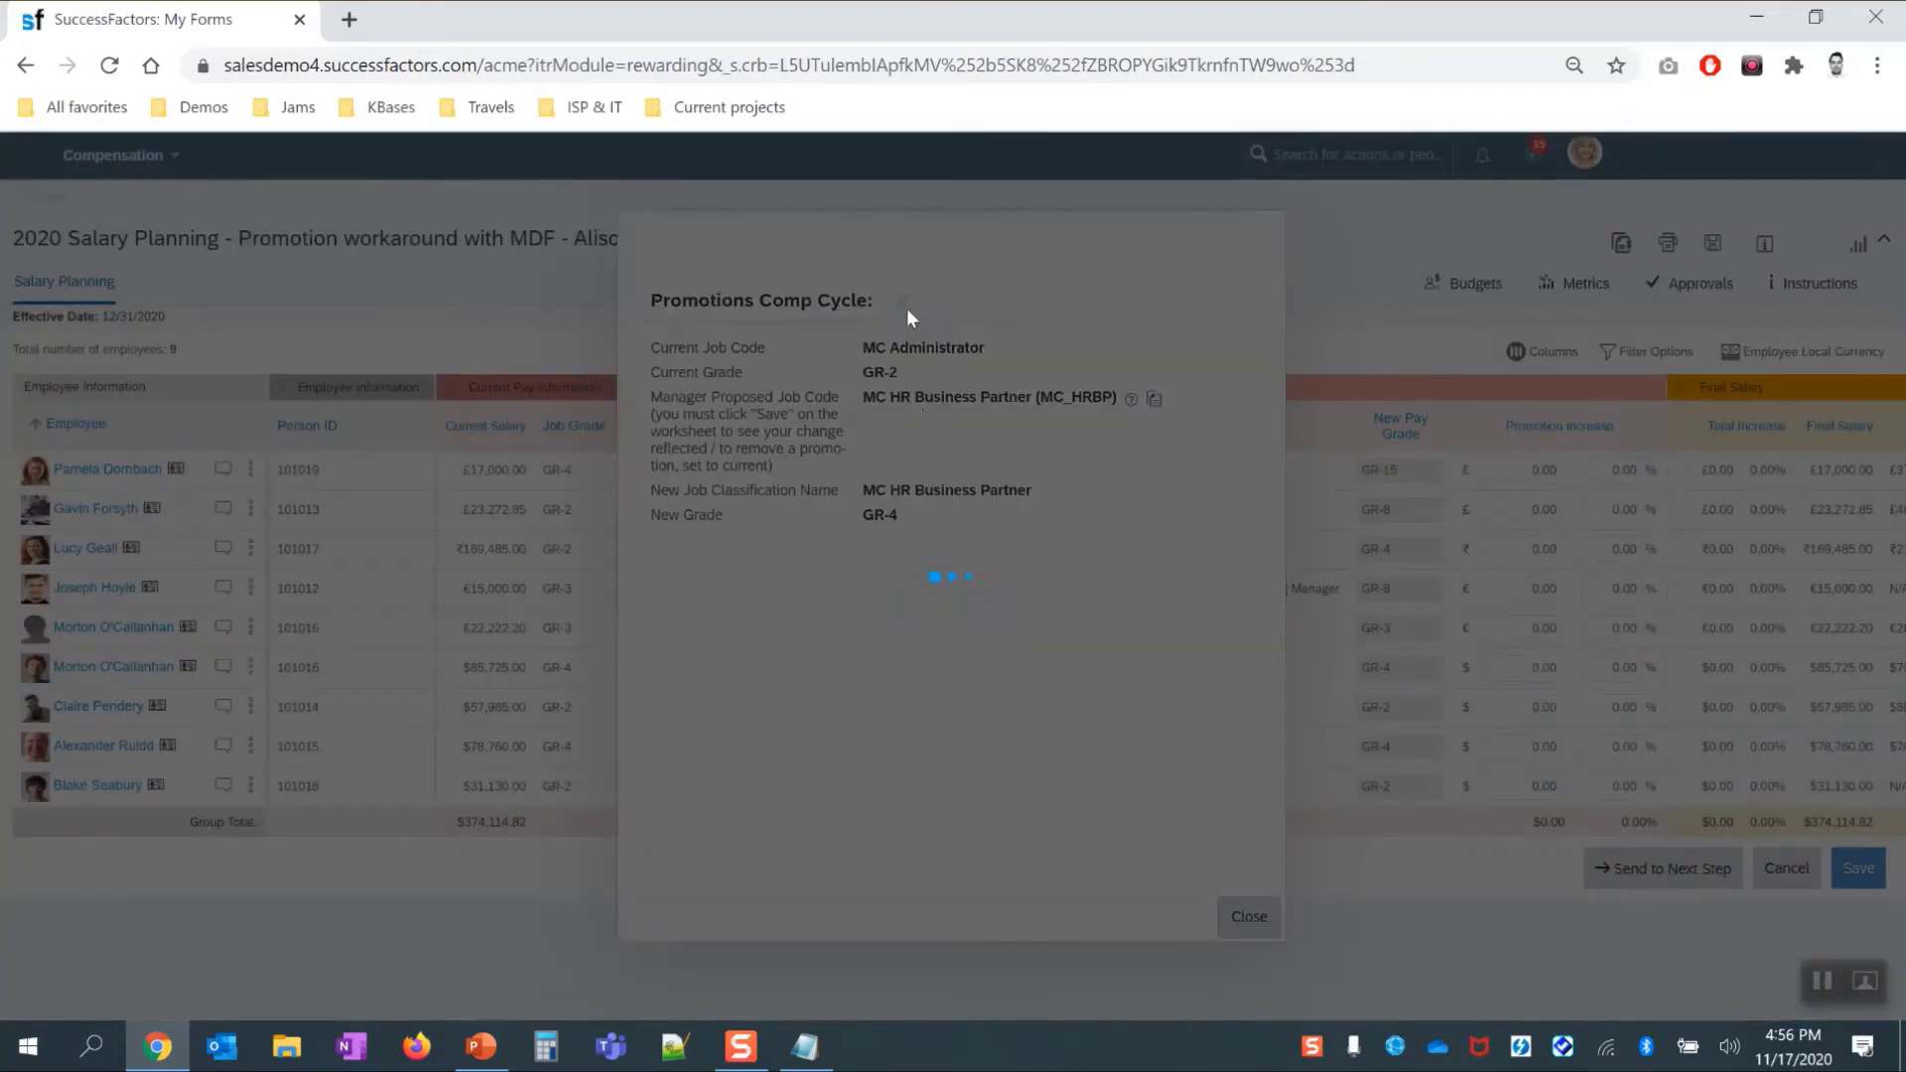
{"action": "left_click", "coordinate": [1177, 911]}
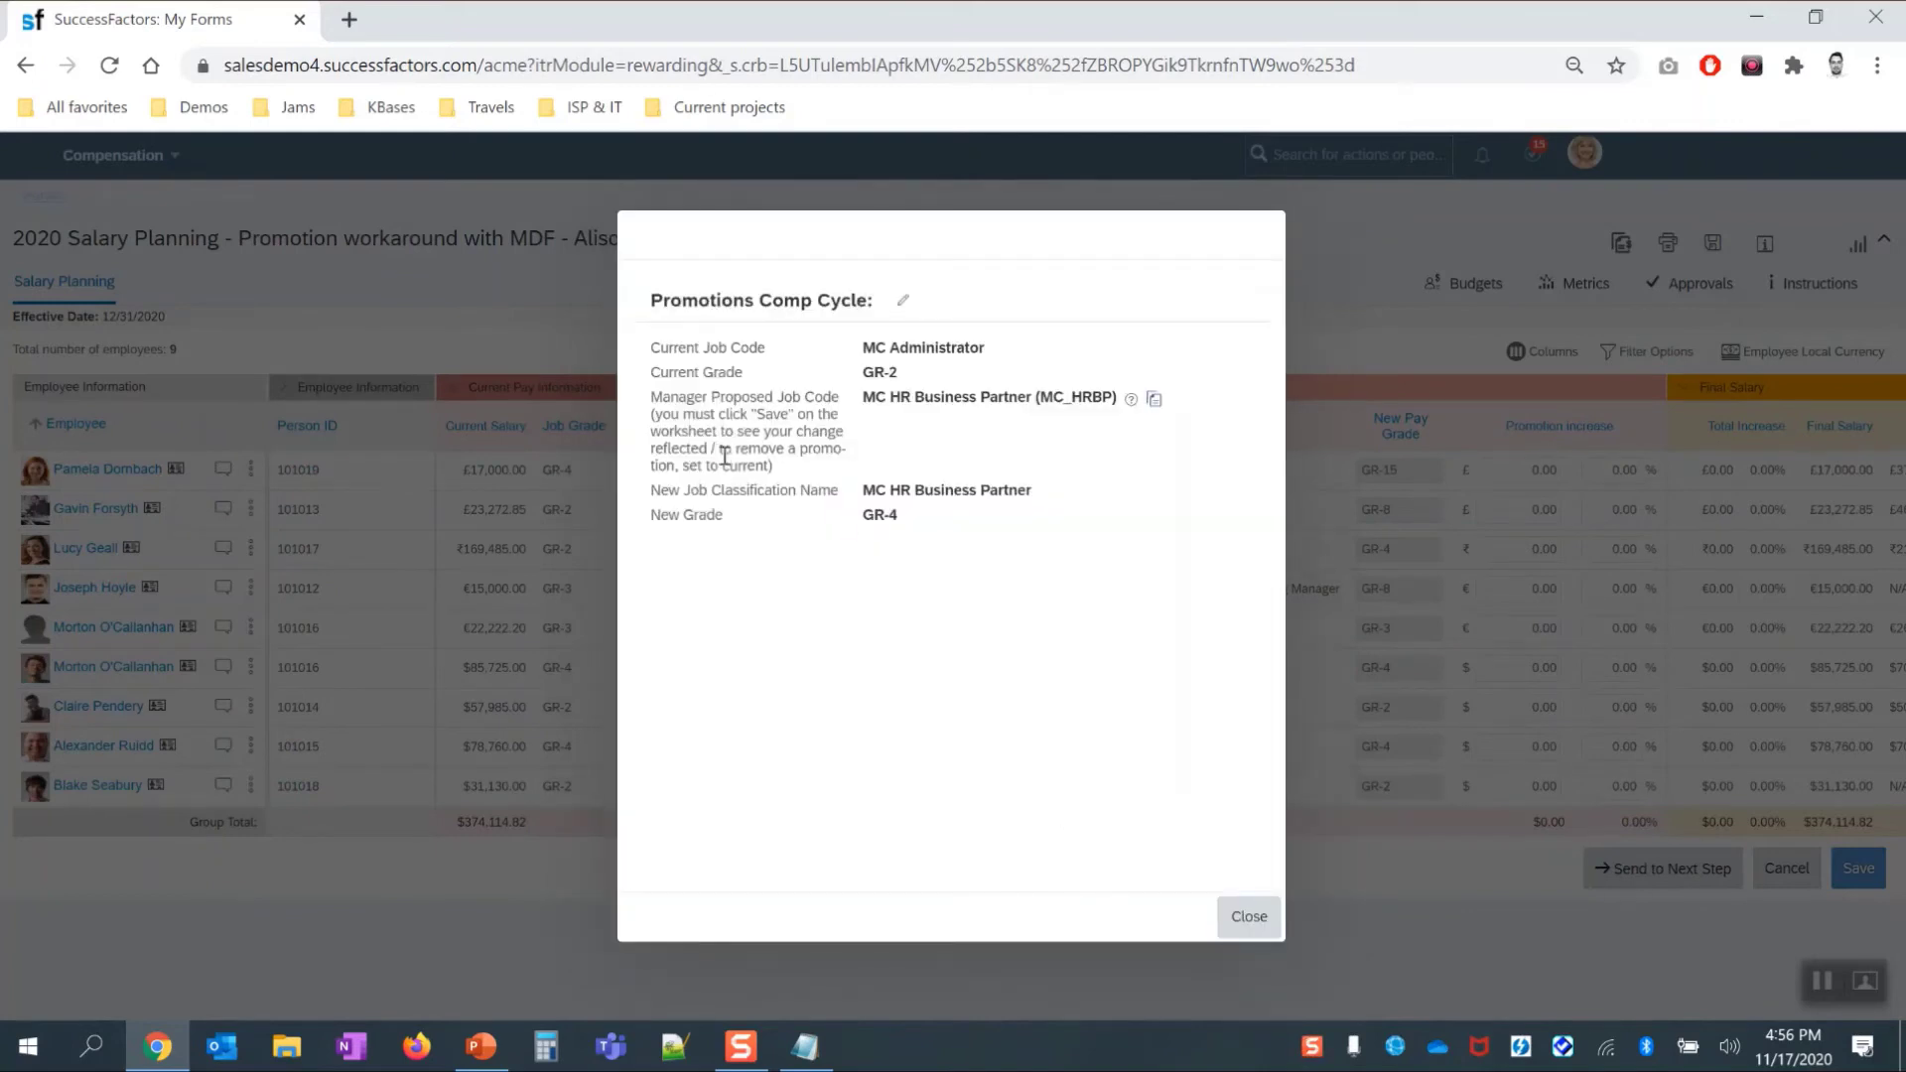
{"action": "left_click_drag", "start_coordinate": [719, 448], "coordinate": [780, 484]}
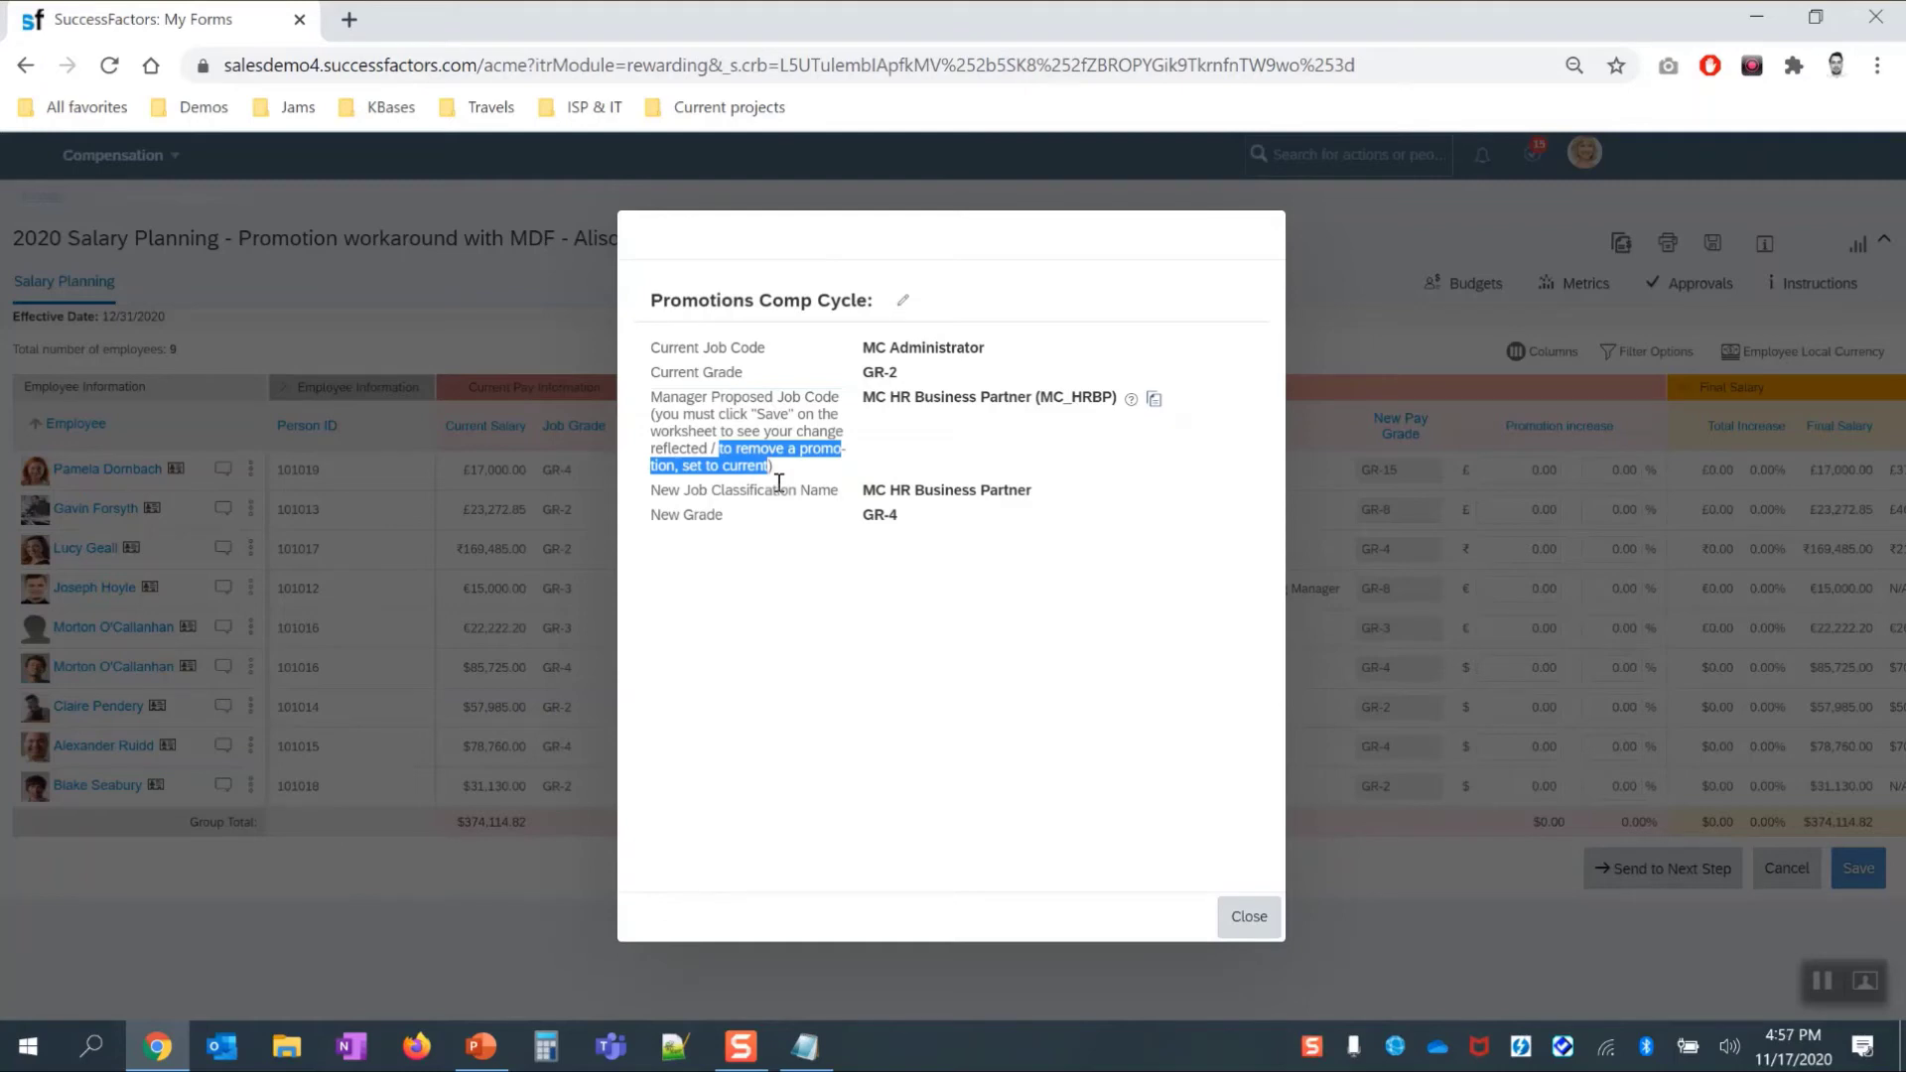
{"action": "left_click", "coordinate": [780, 484]}
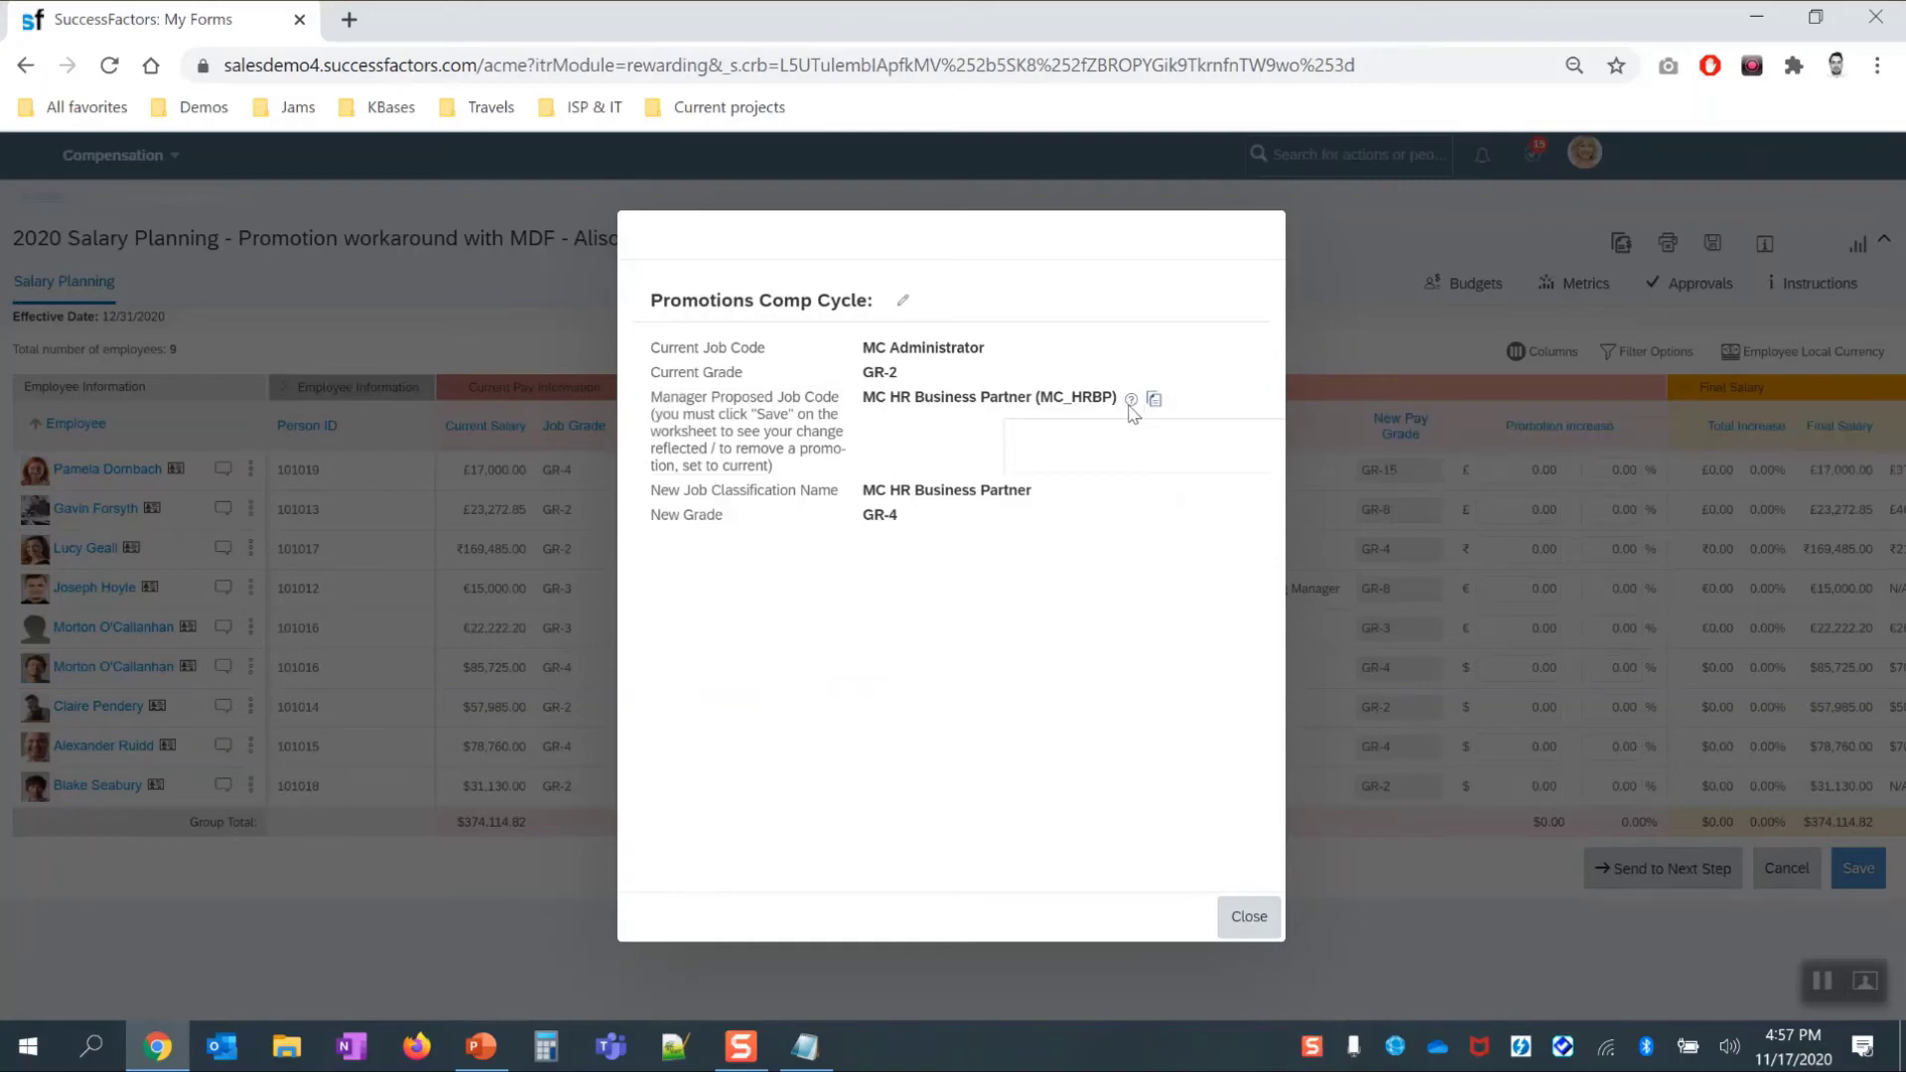
{"action": "mouse_move", "coordinate": [1133, 409]}
{"action": "mouse_move", "coordinate": [1131, 405]}
{"action": "left_click", "coordinate": [1223, 915]}
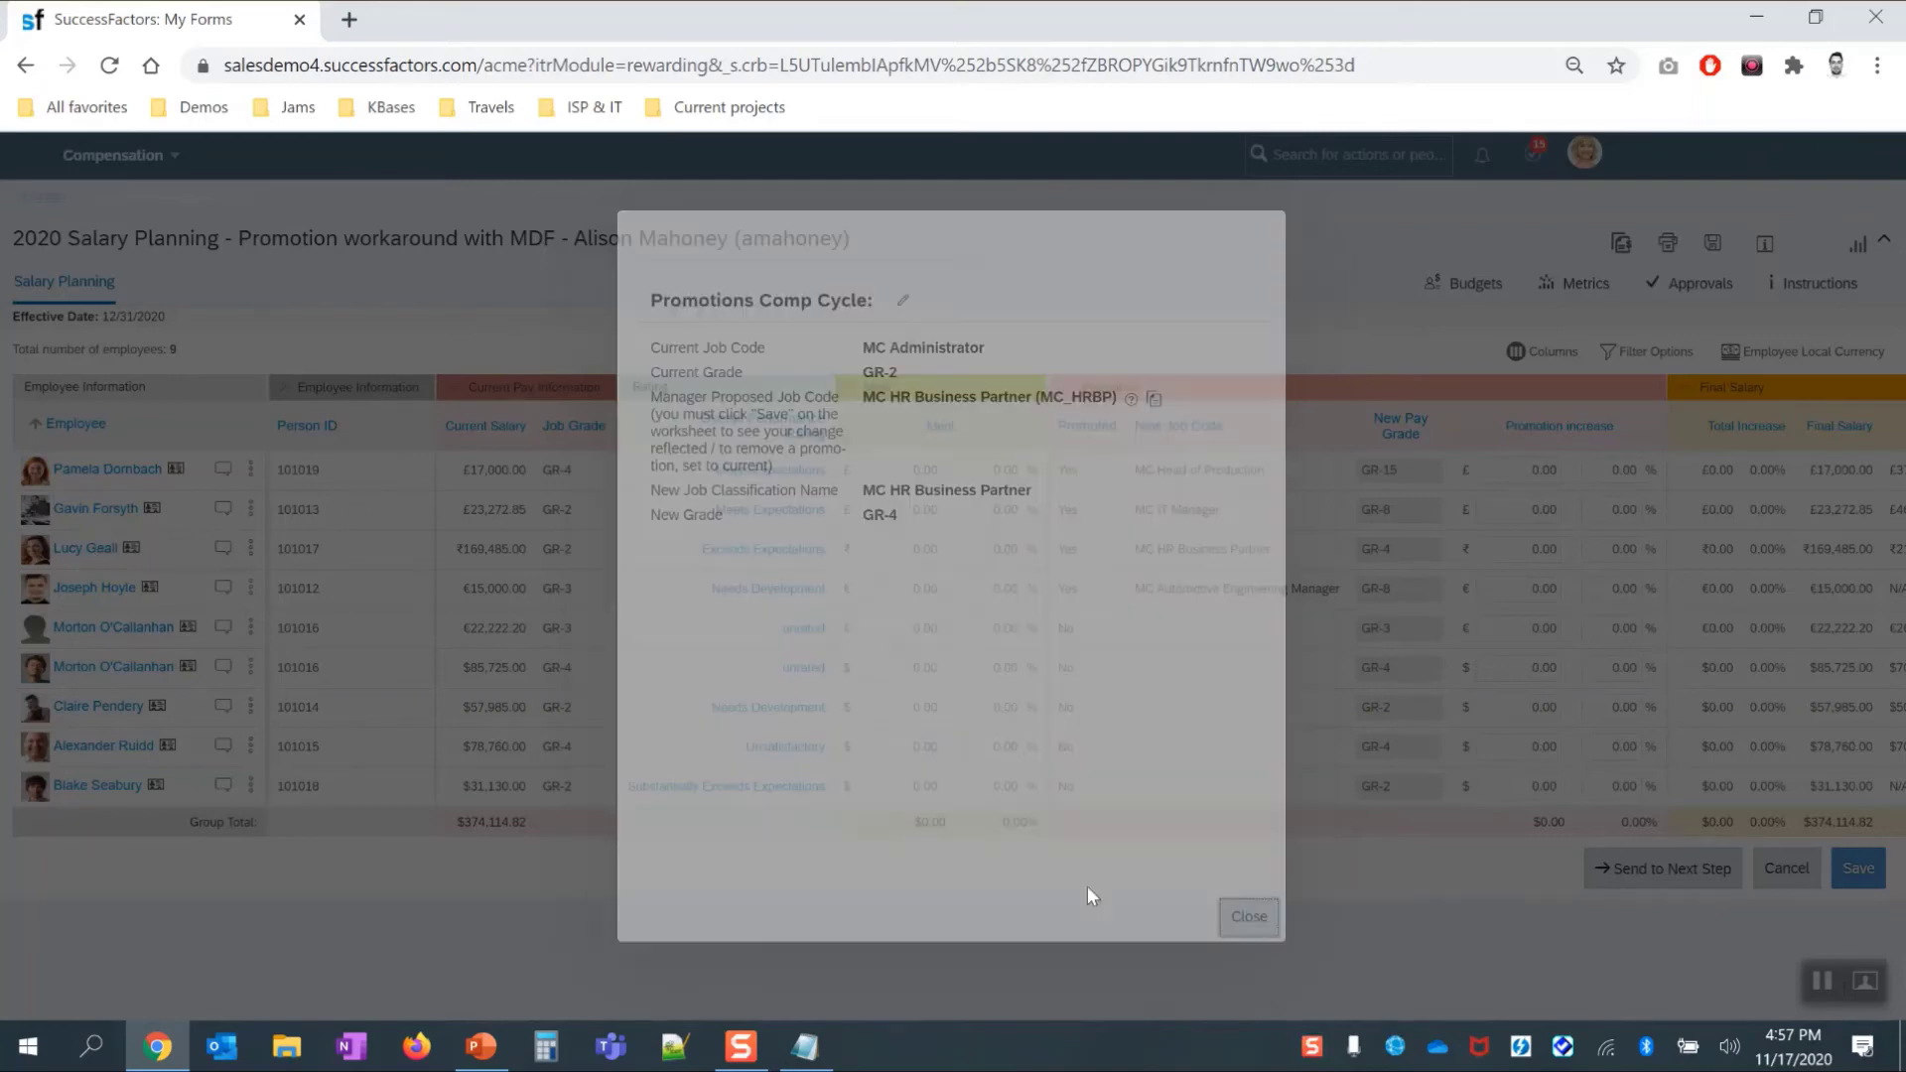
Step: Remove the third employee's promotion by setting the proposed job code to MC Administrator (MC_ADMIN), saving the promotion and the worksheet
{"action": "mouse_move", "coordinate": [252, 555]}
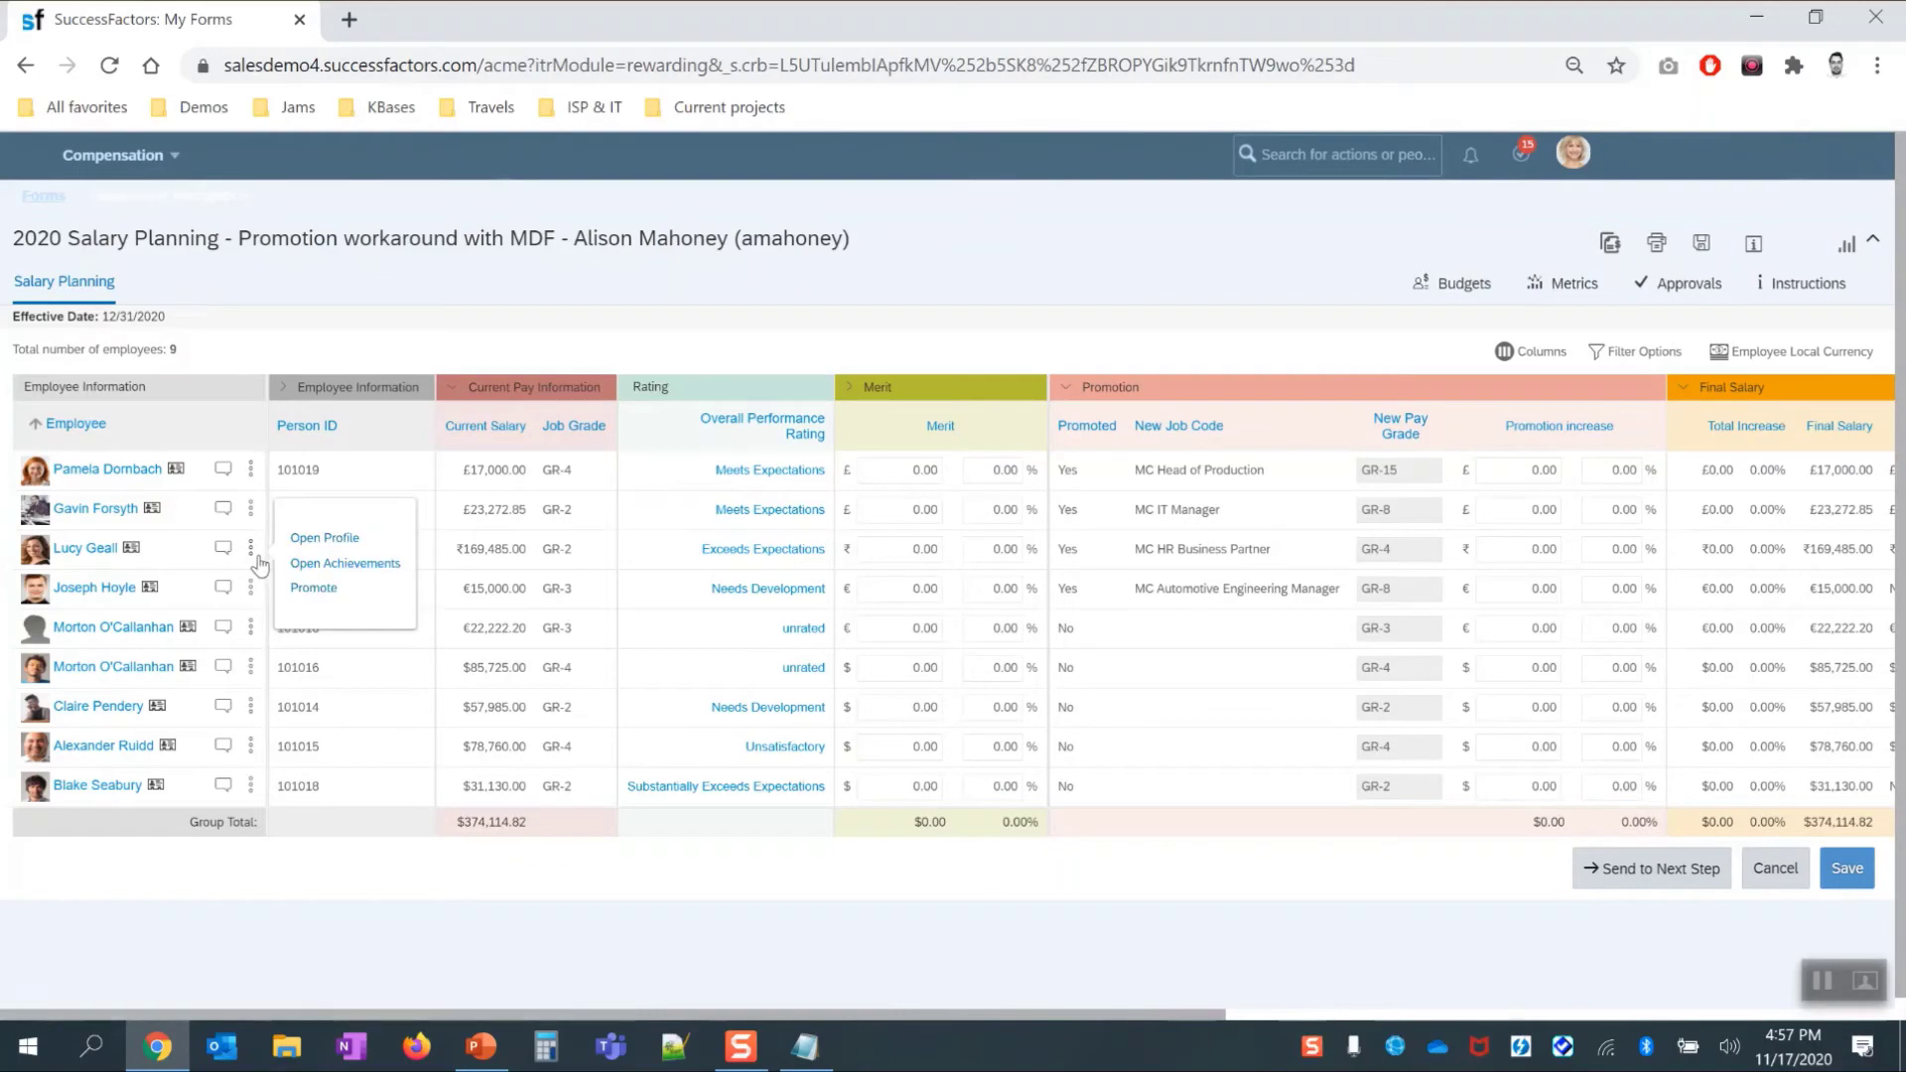
{"action": "left_click", "coordinate": [305, 590]}
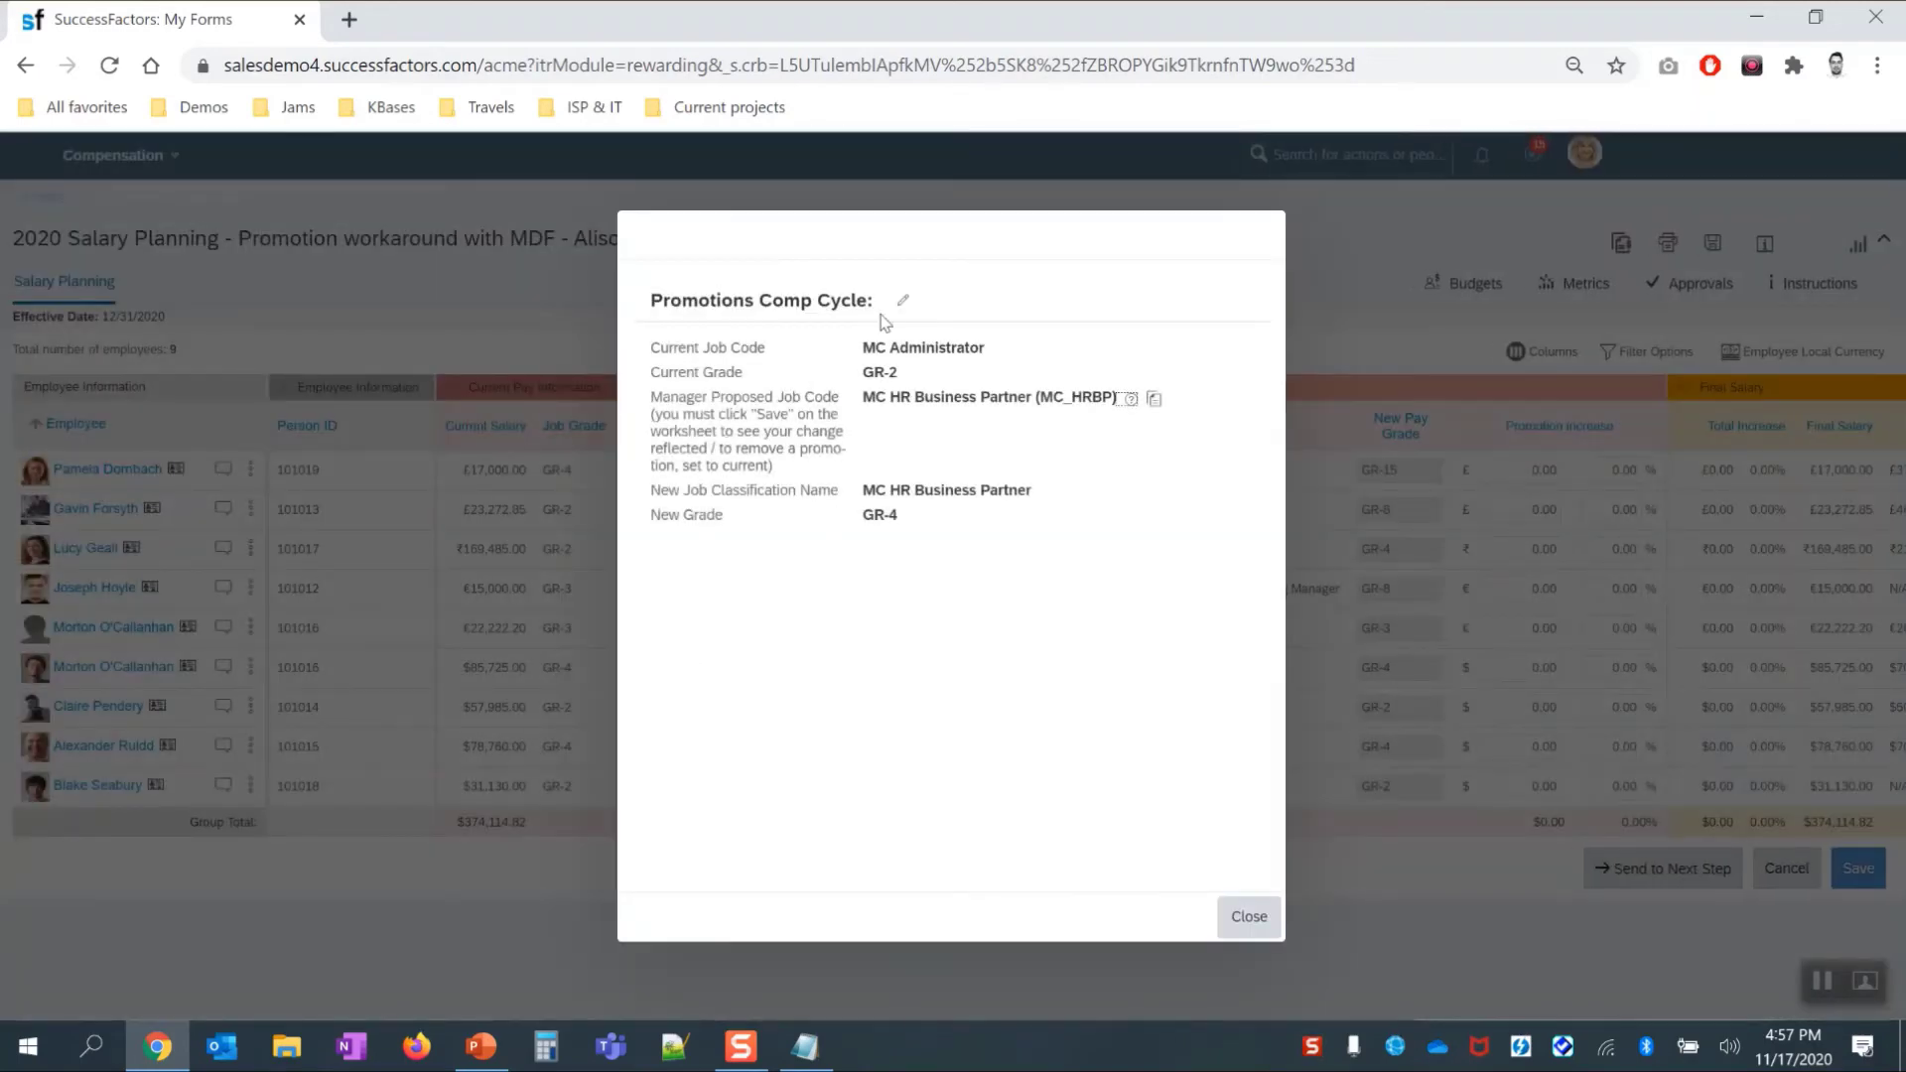
{"action": "left_click", "coordinate": [902, 300]}
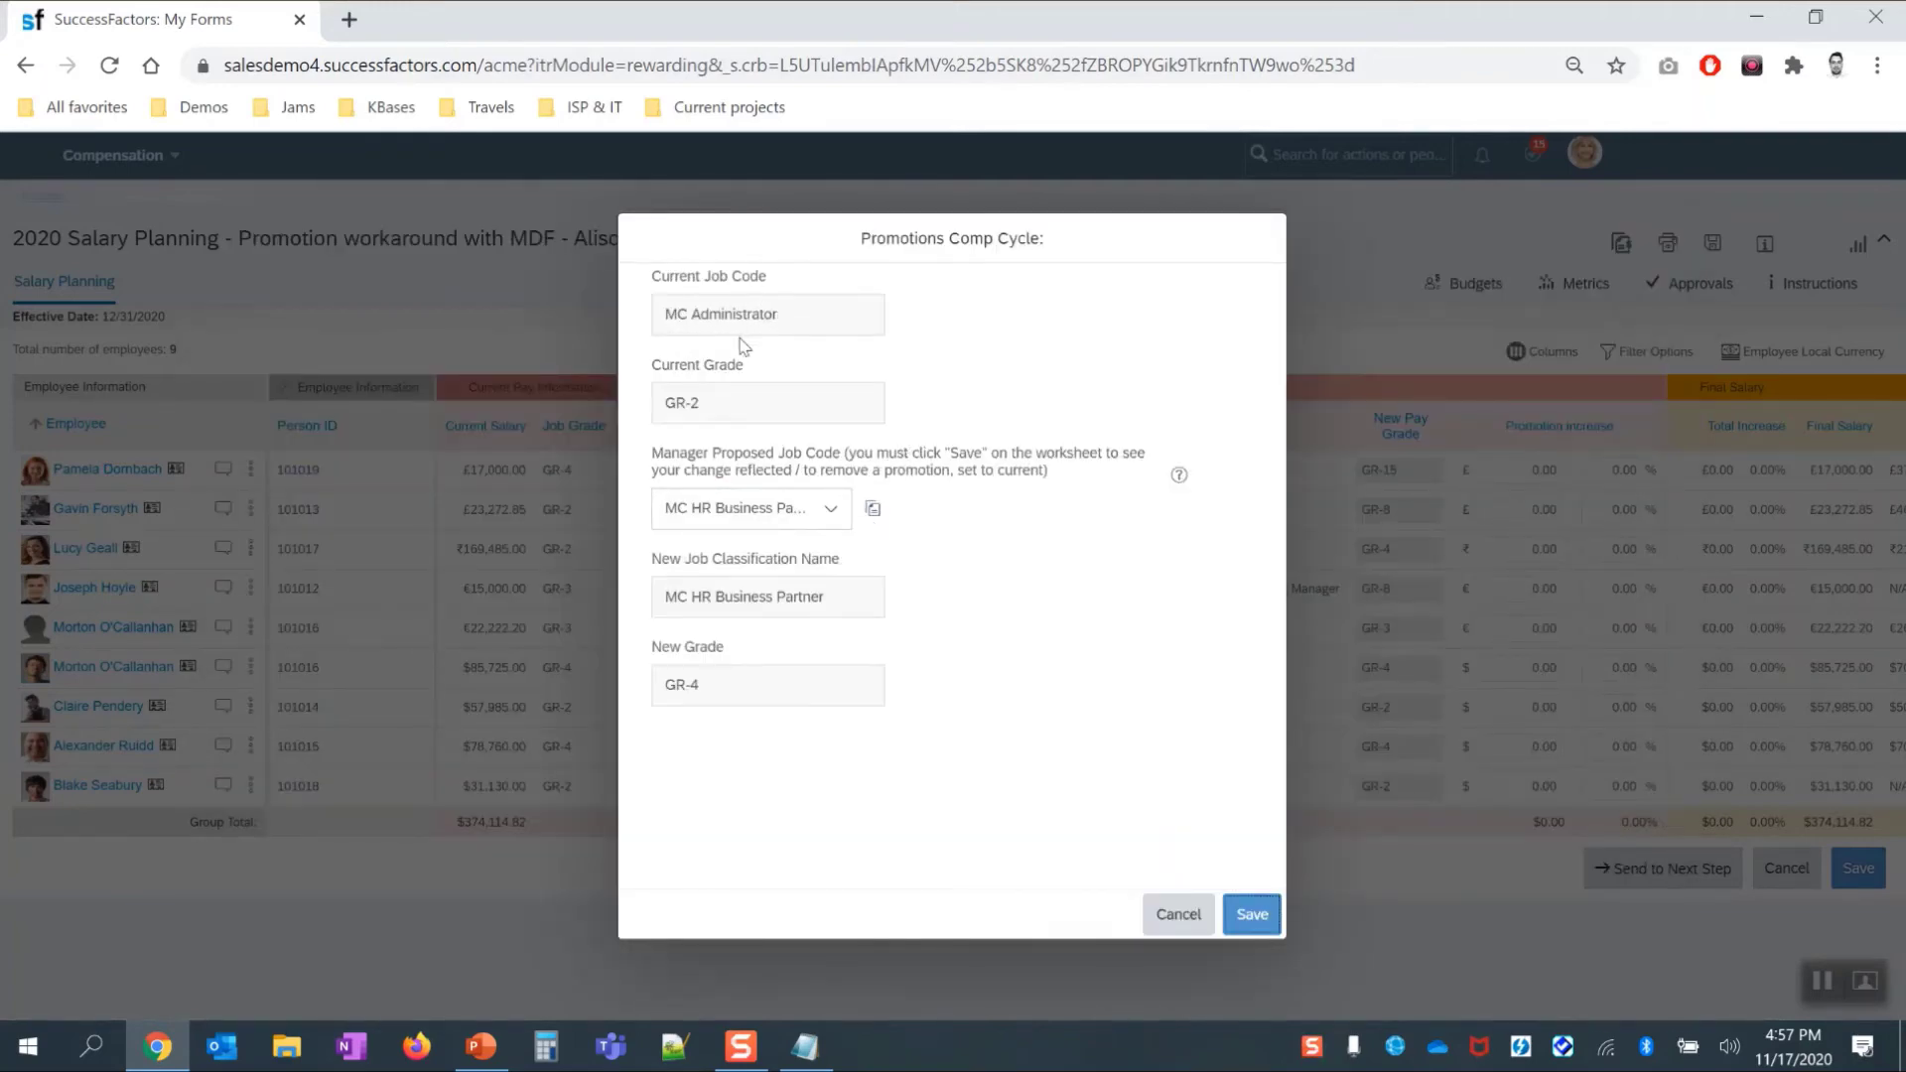
{"action": "left_click", "coordinate": [832, 509]}
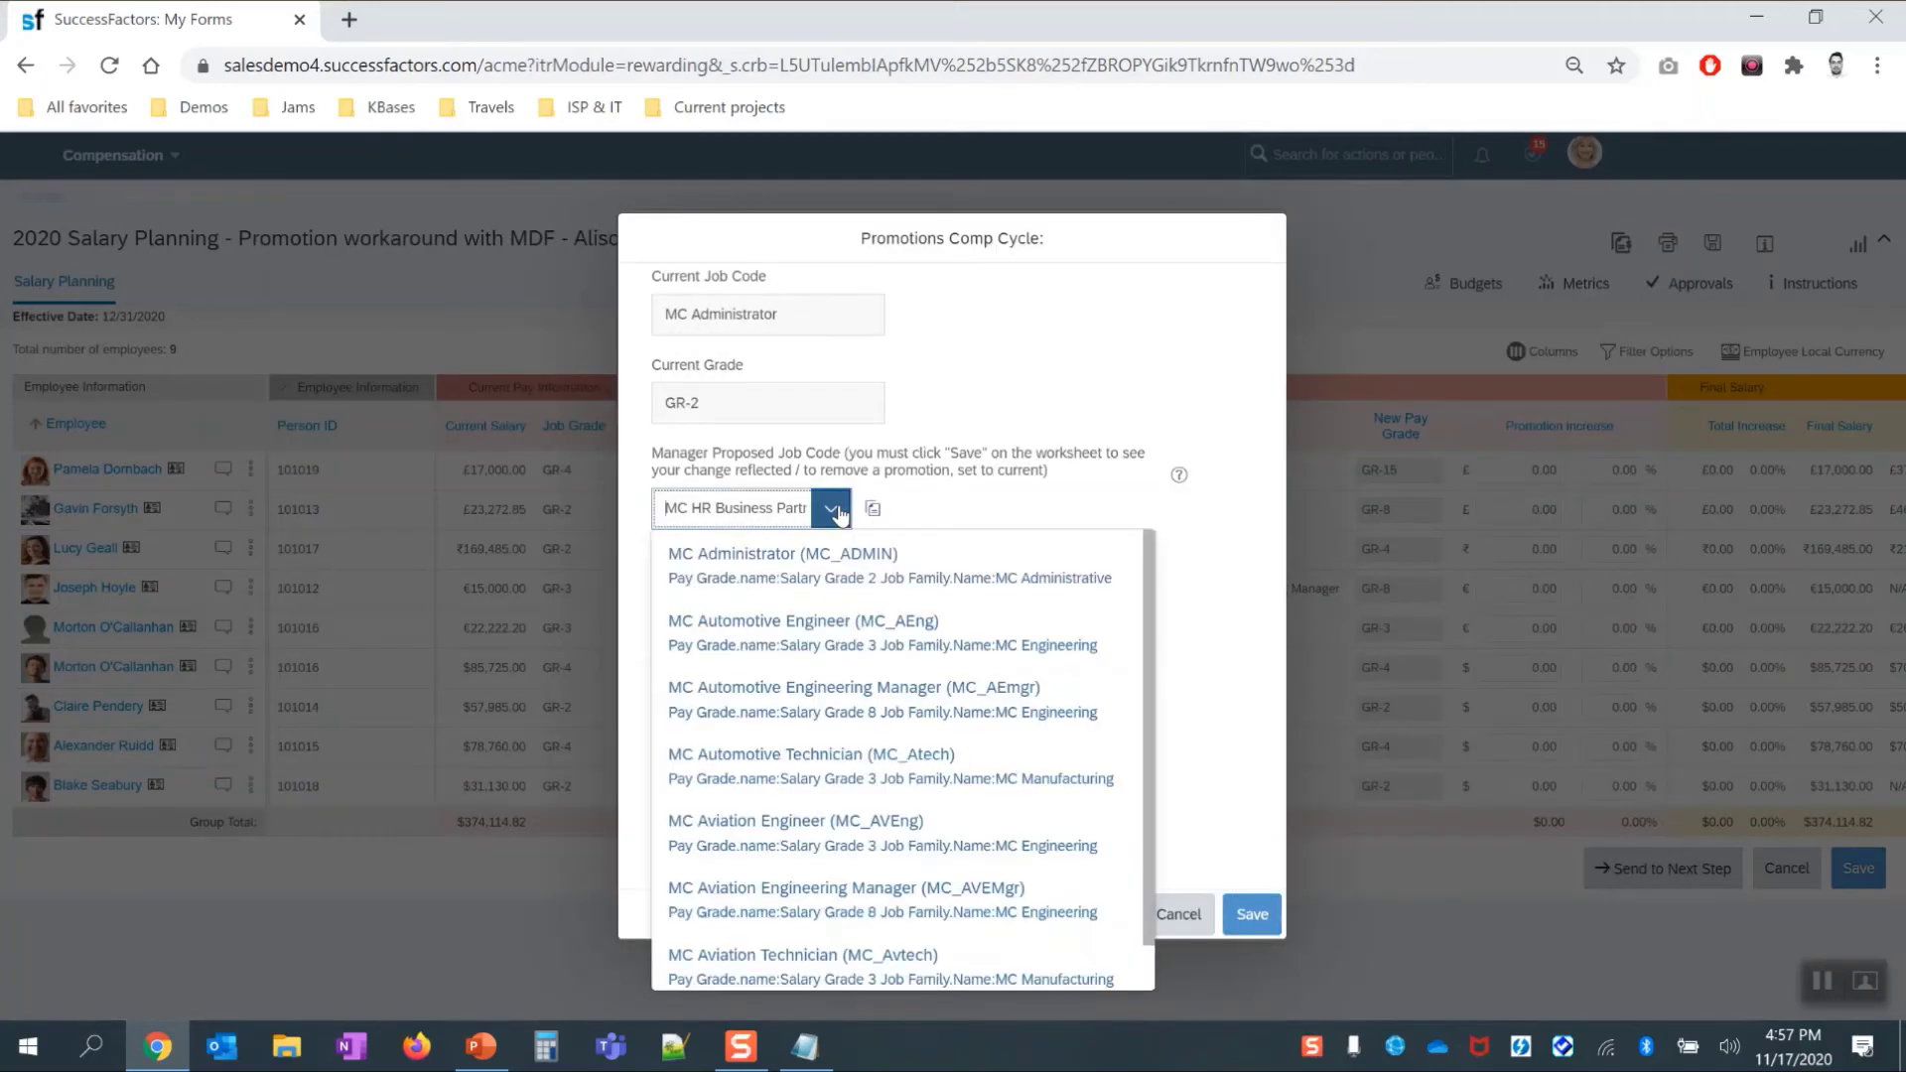
{"action": "left_click", "coordinate": [868, 585]}
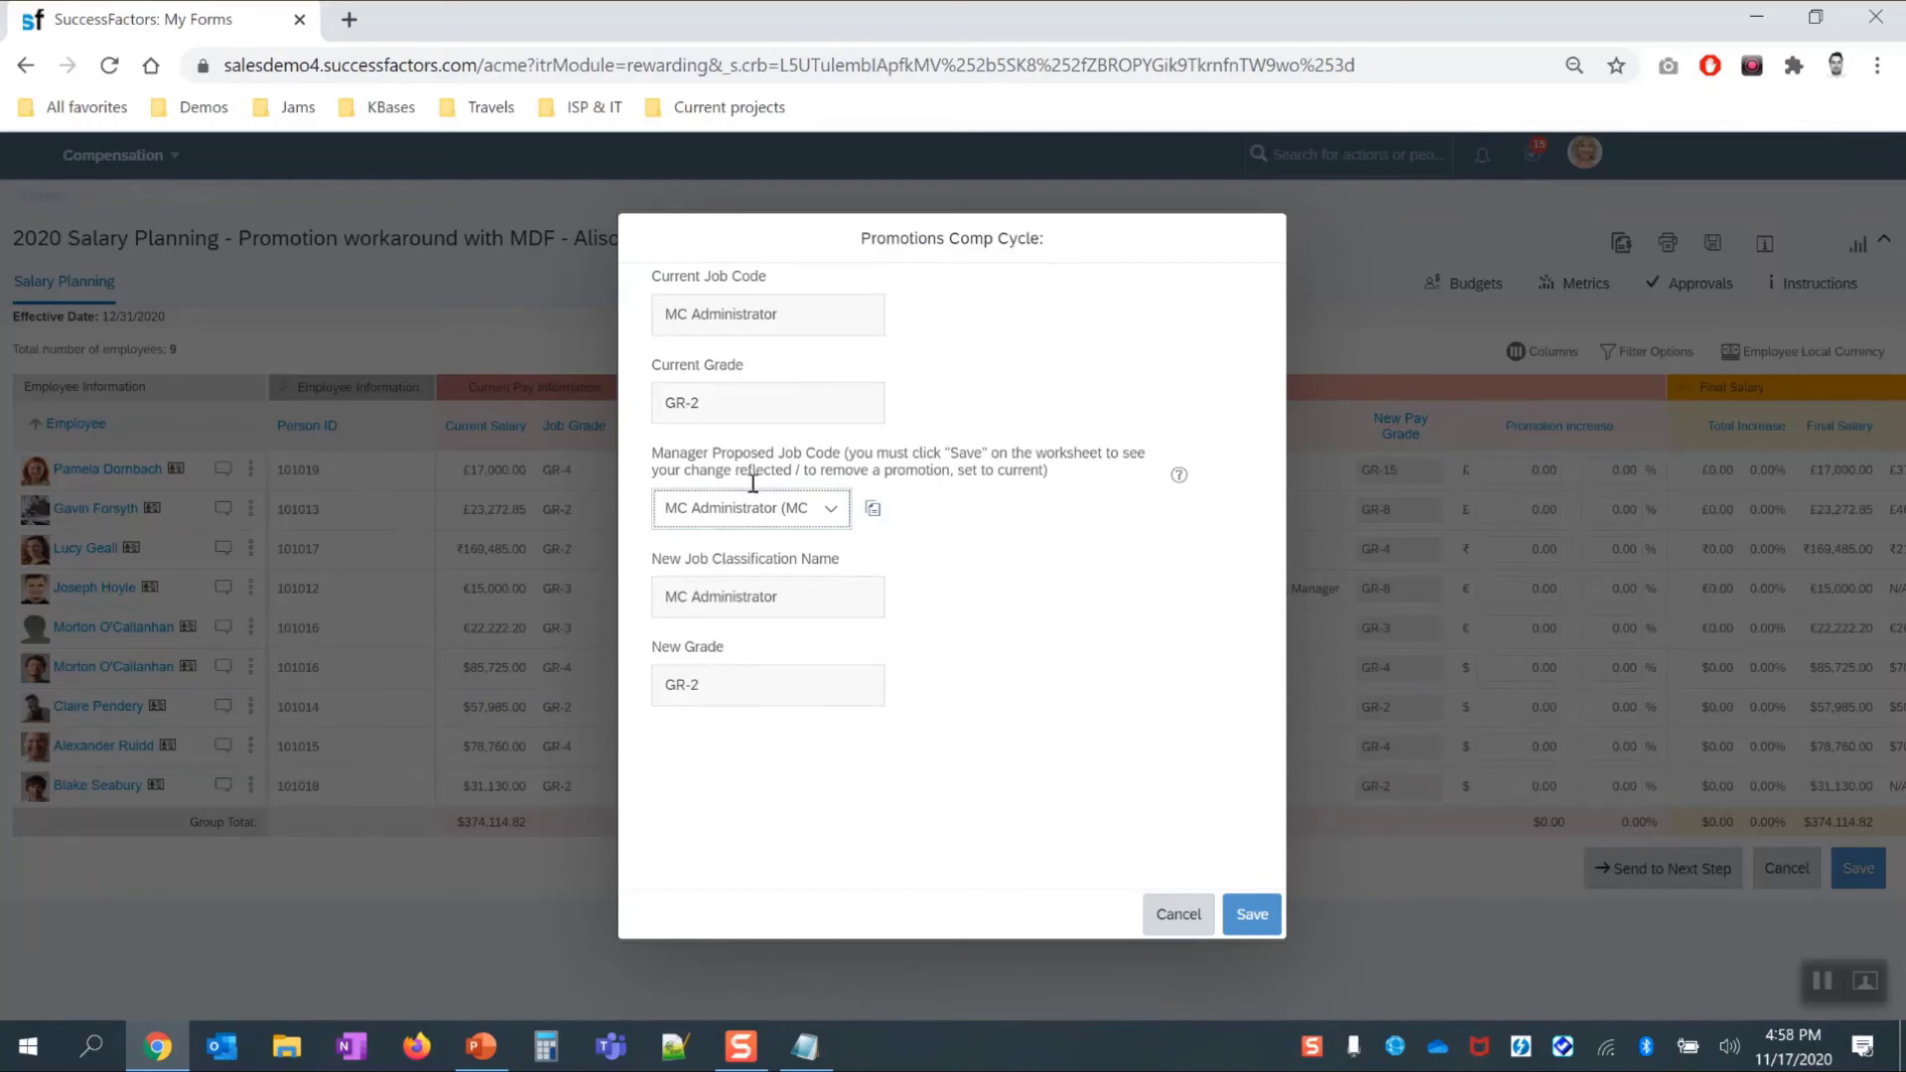
{"action": "left_click", "coordinate": [1253, 915]}
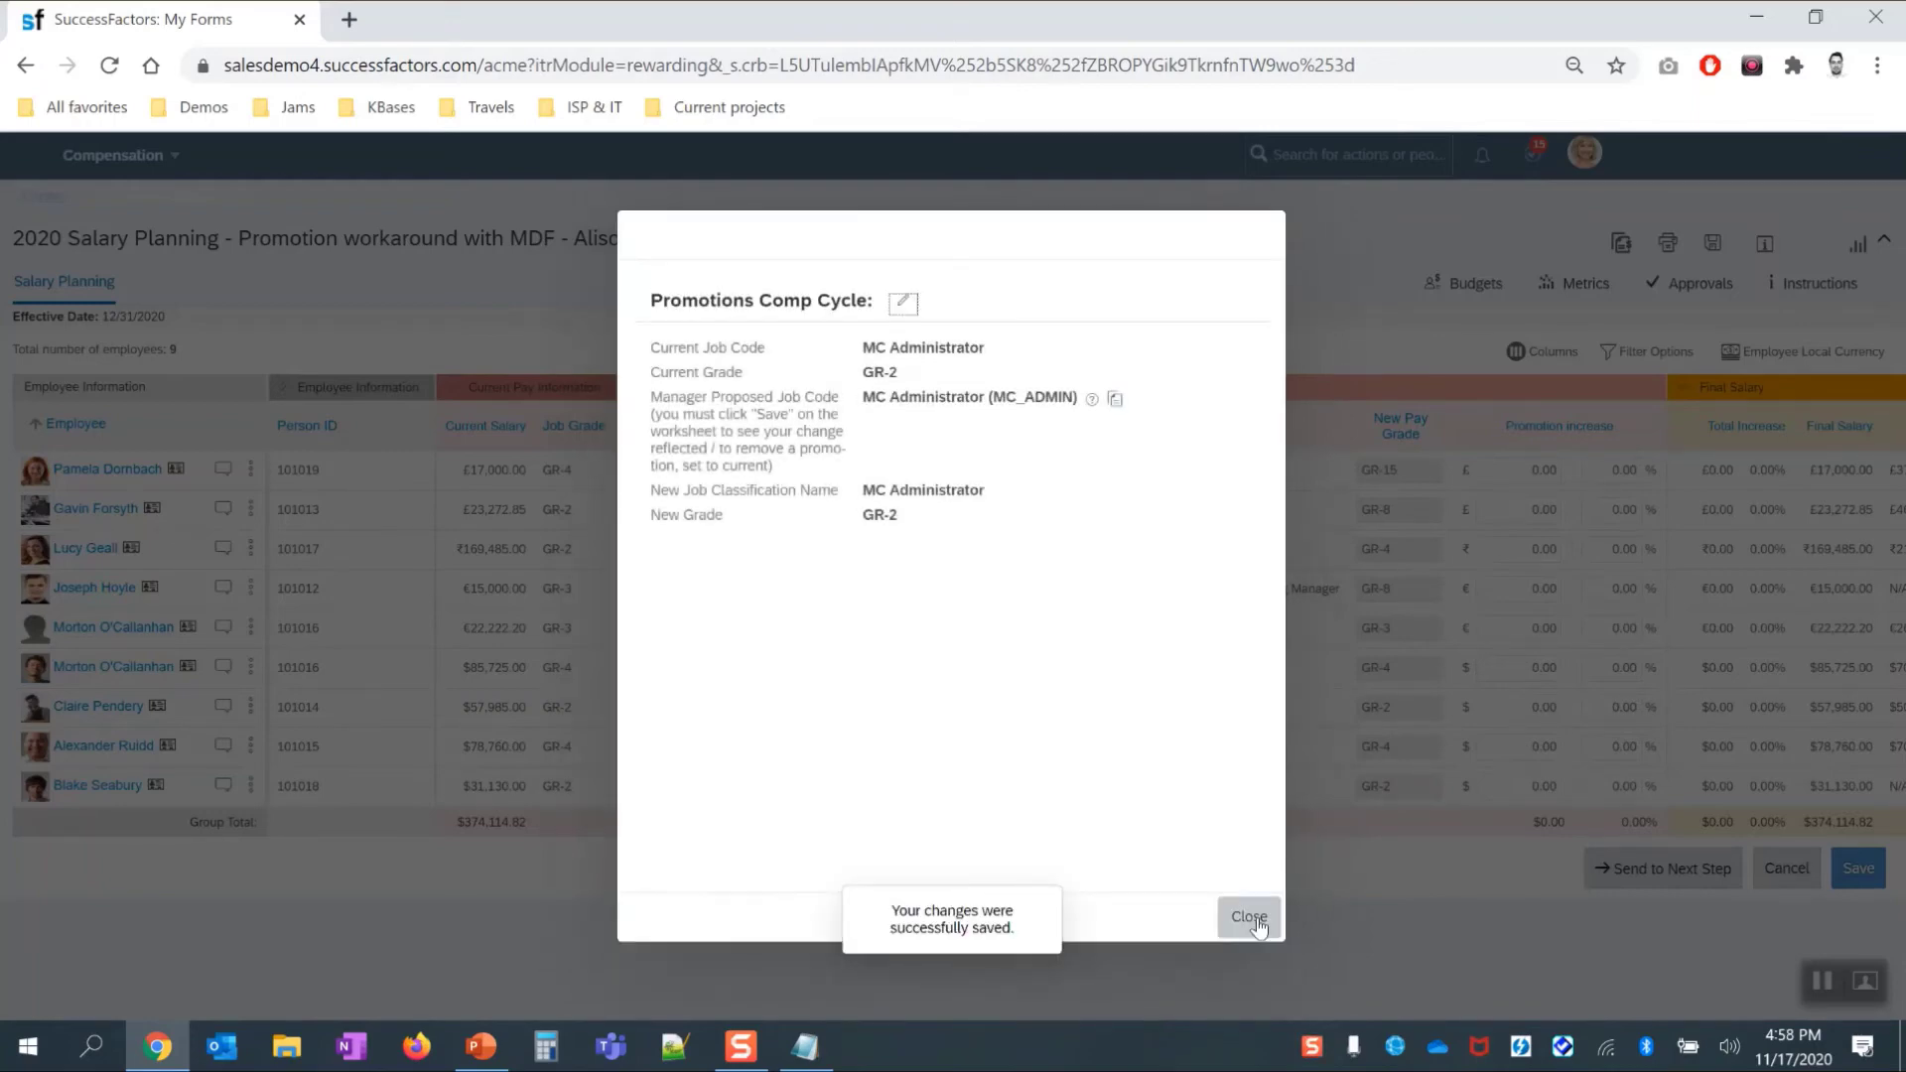
{"action": "left_click", "coordinate": [1253, 916]}
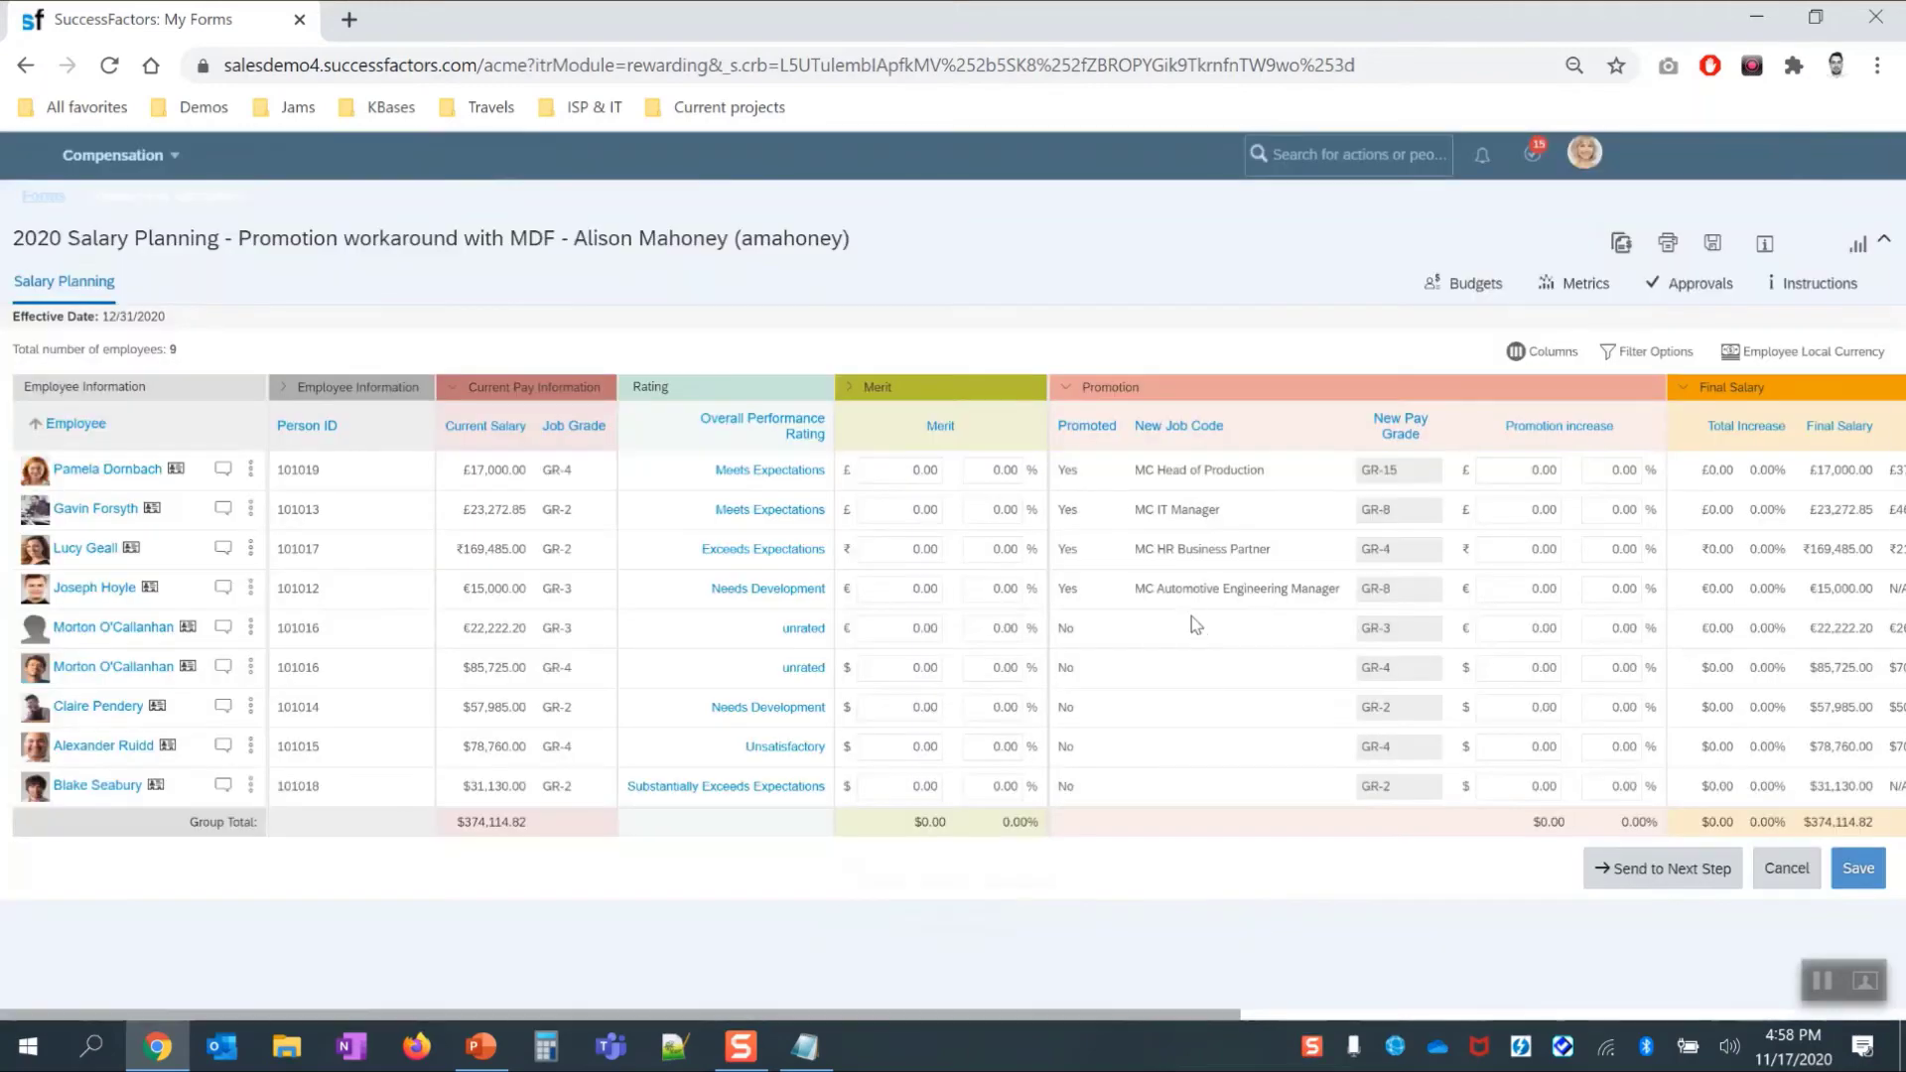
{"action": "left_click", "coordinate": [1848, 870]}
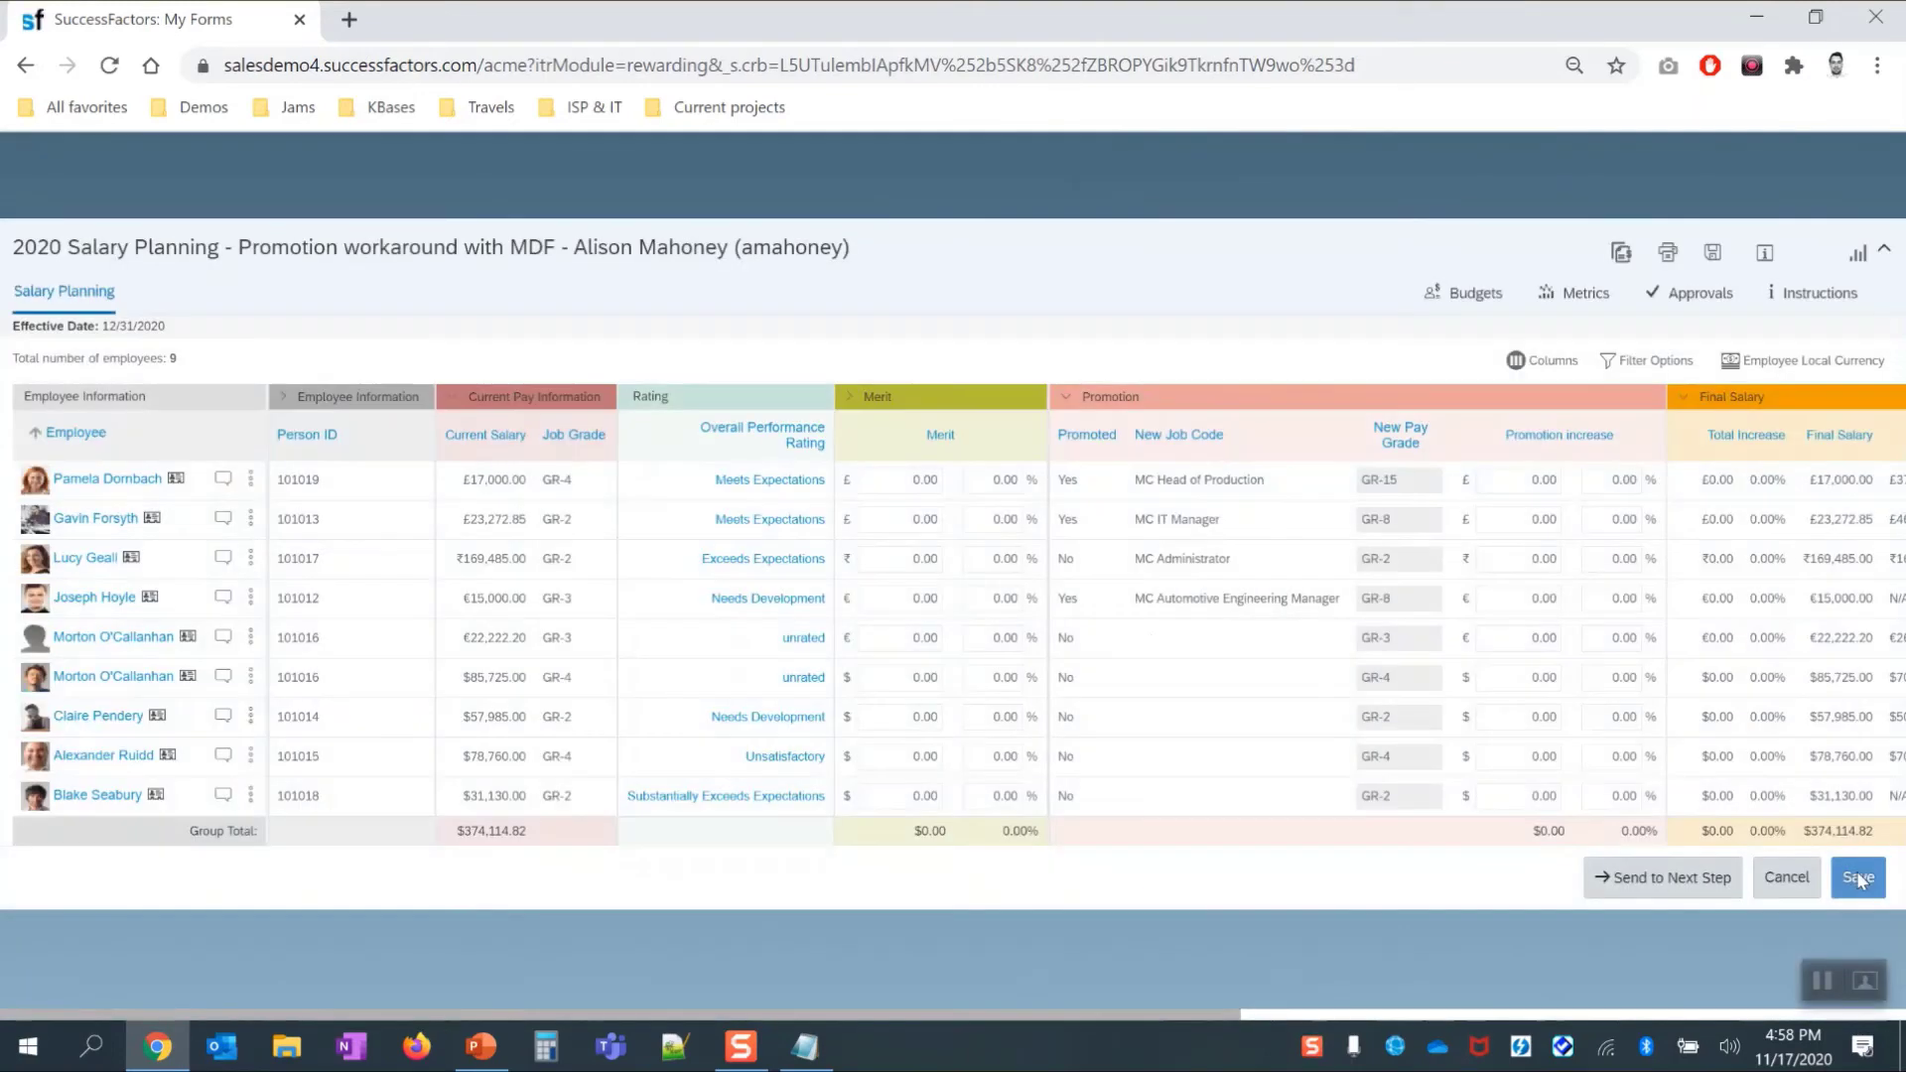
Step: Compare the third employee's Promoted and New Job Code values after removing the promotion
{"action": "left_click_drag", "start_coordinate": [1061, 563], "coordinate": [1249, 566]}
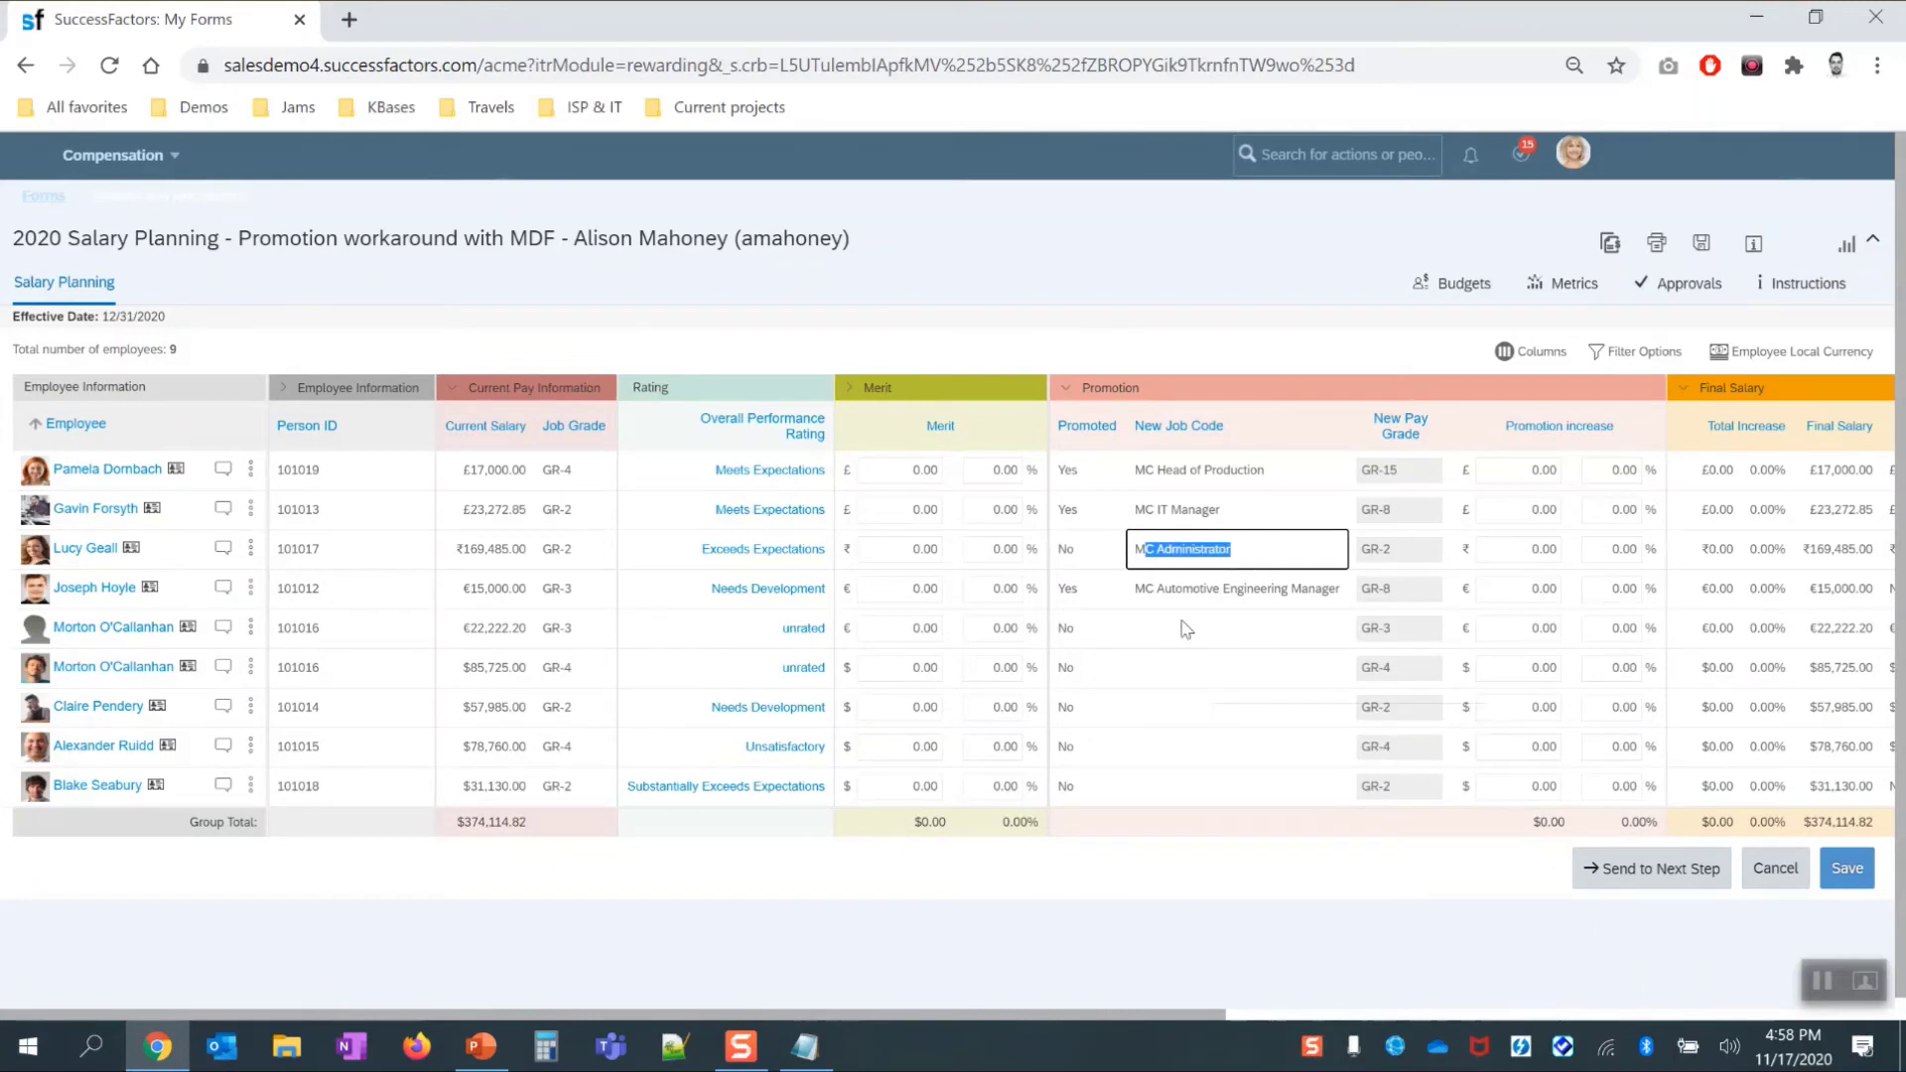
{"action": "left_click", "coordinate": [1164, 564]}
{"action": "left_click_drag", "start_coordinate": [1141, 552], "coordinate": [1258, 557]}
{"action": "left_click", "coordinate": [1081, 554]}
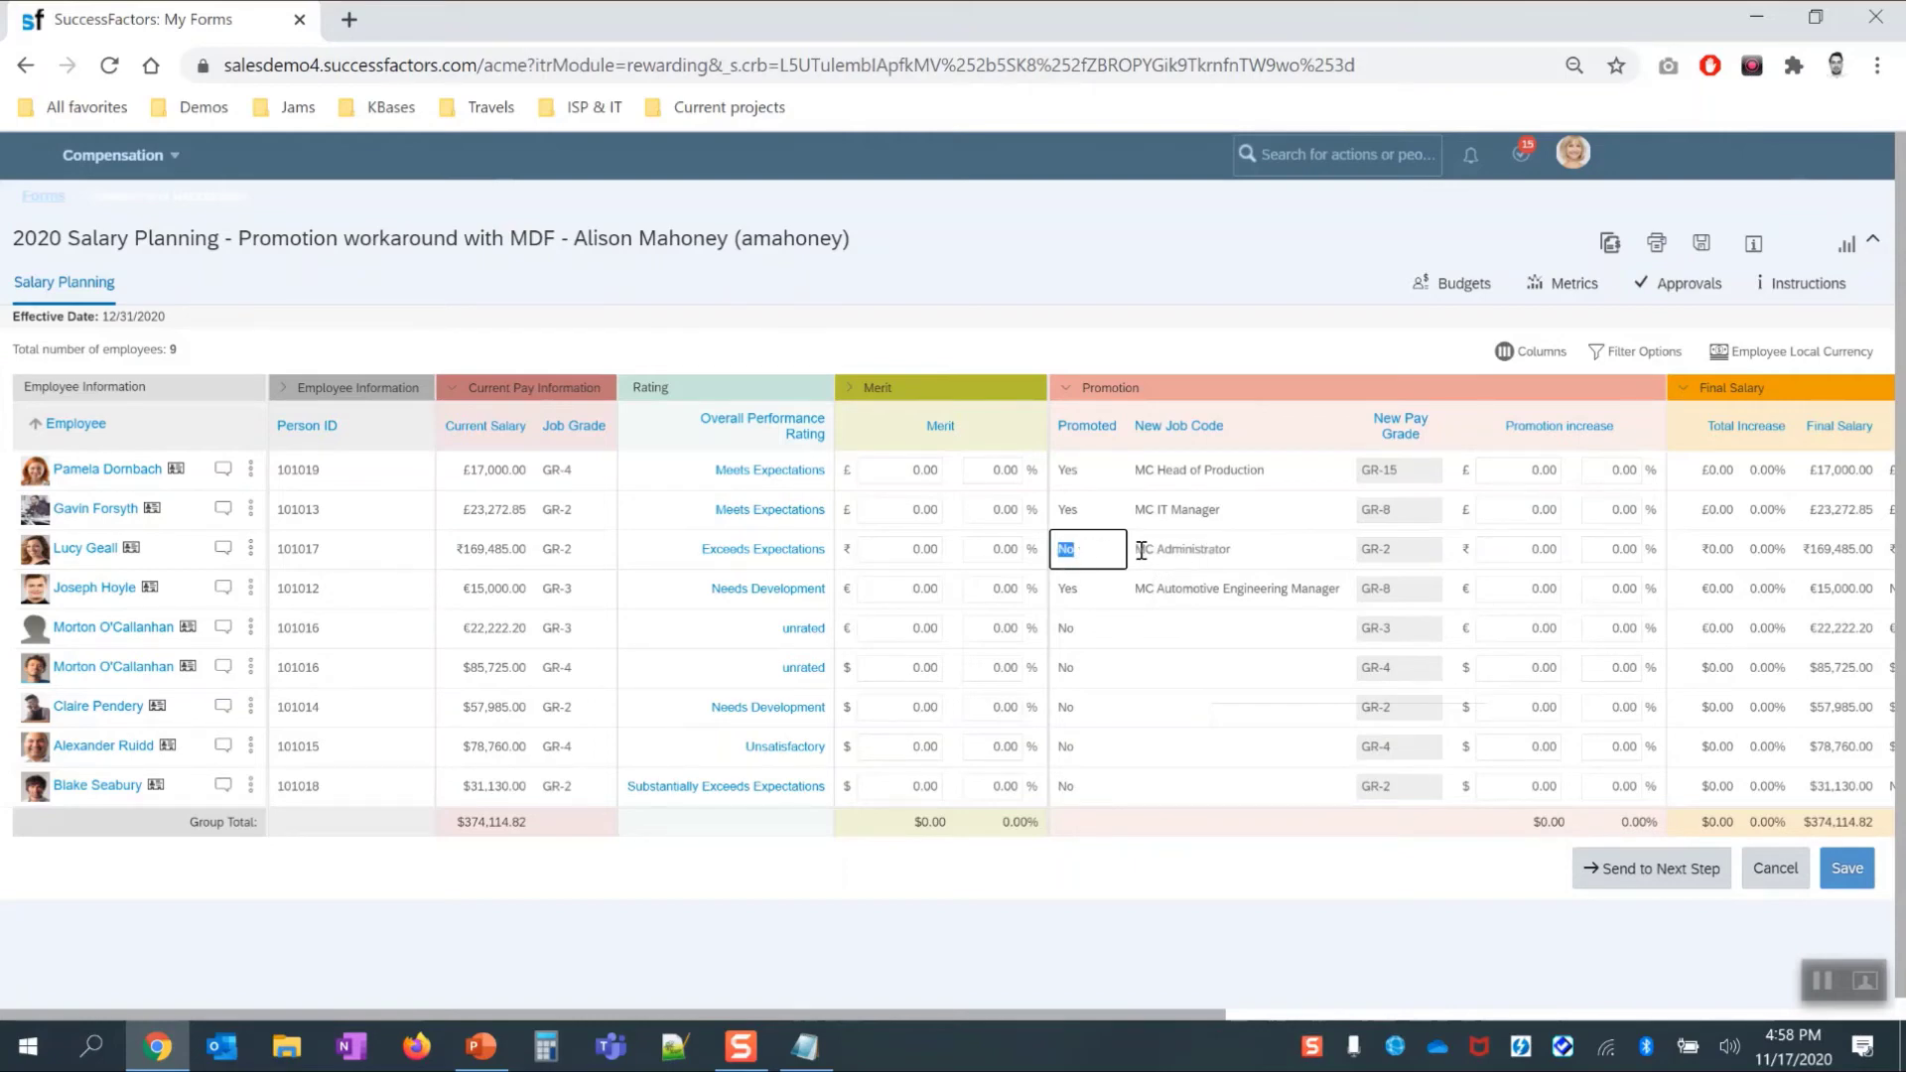
{"action": "left_click_drag", "start_coordinate": [1140, 552], "coordinate": [1233, 553]}
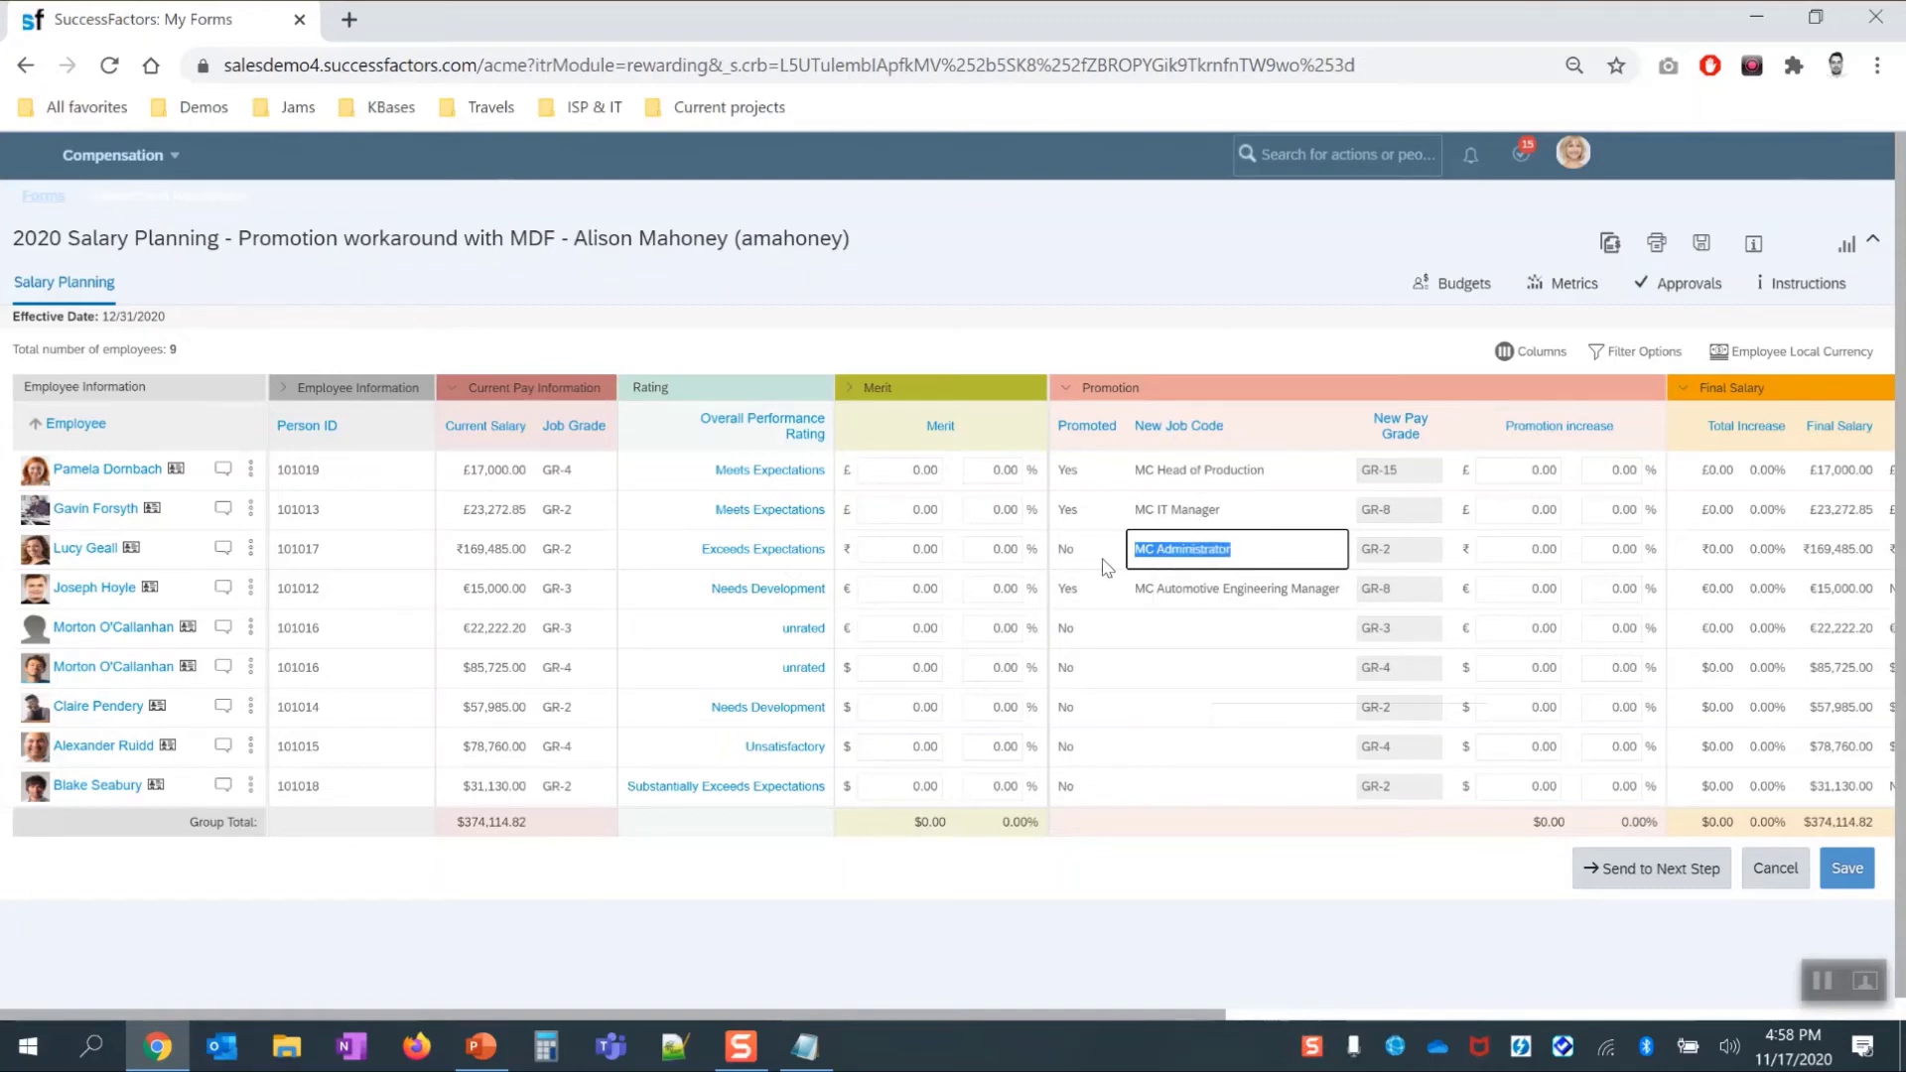
{"action": "left_click", "coordinate": [1060, 551]}
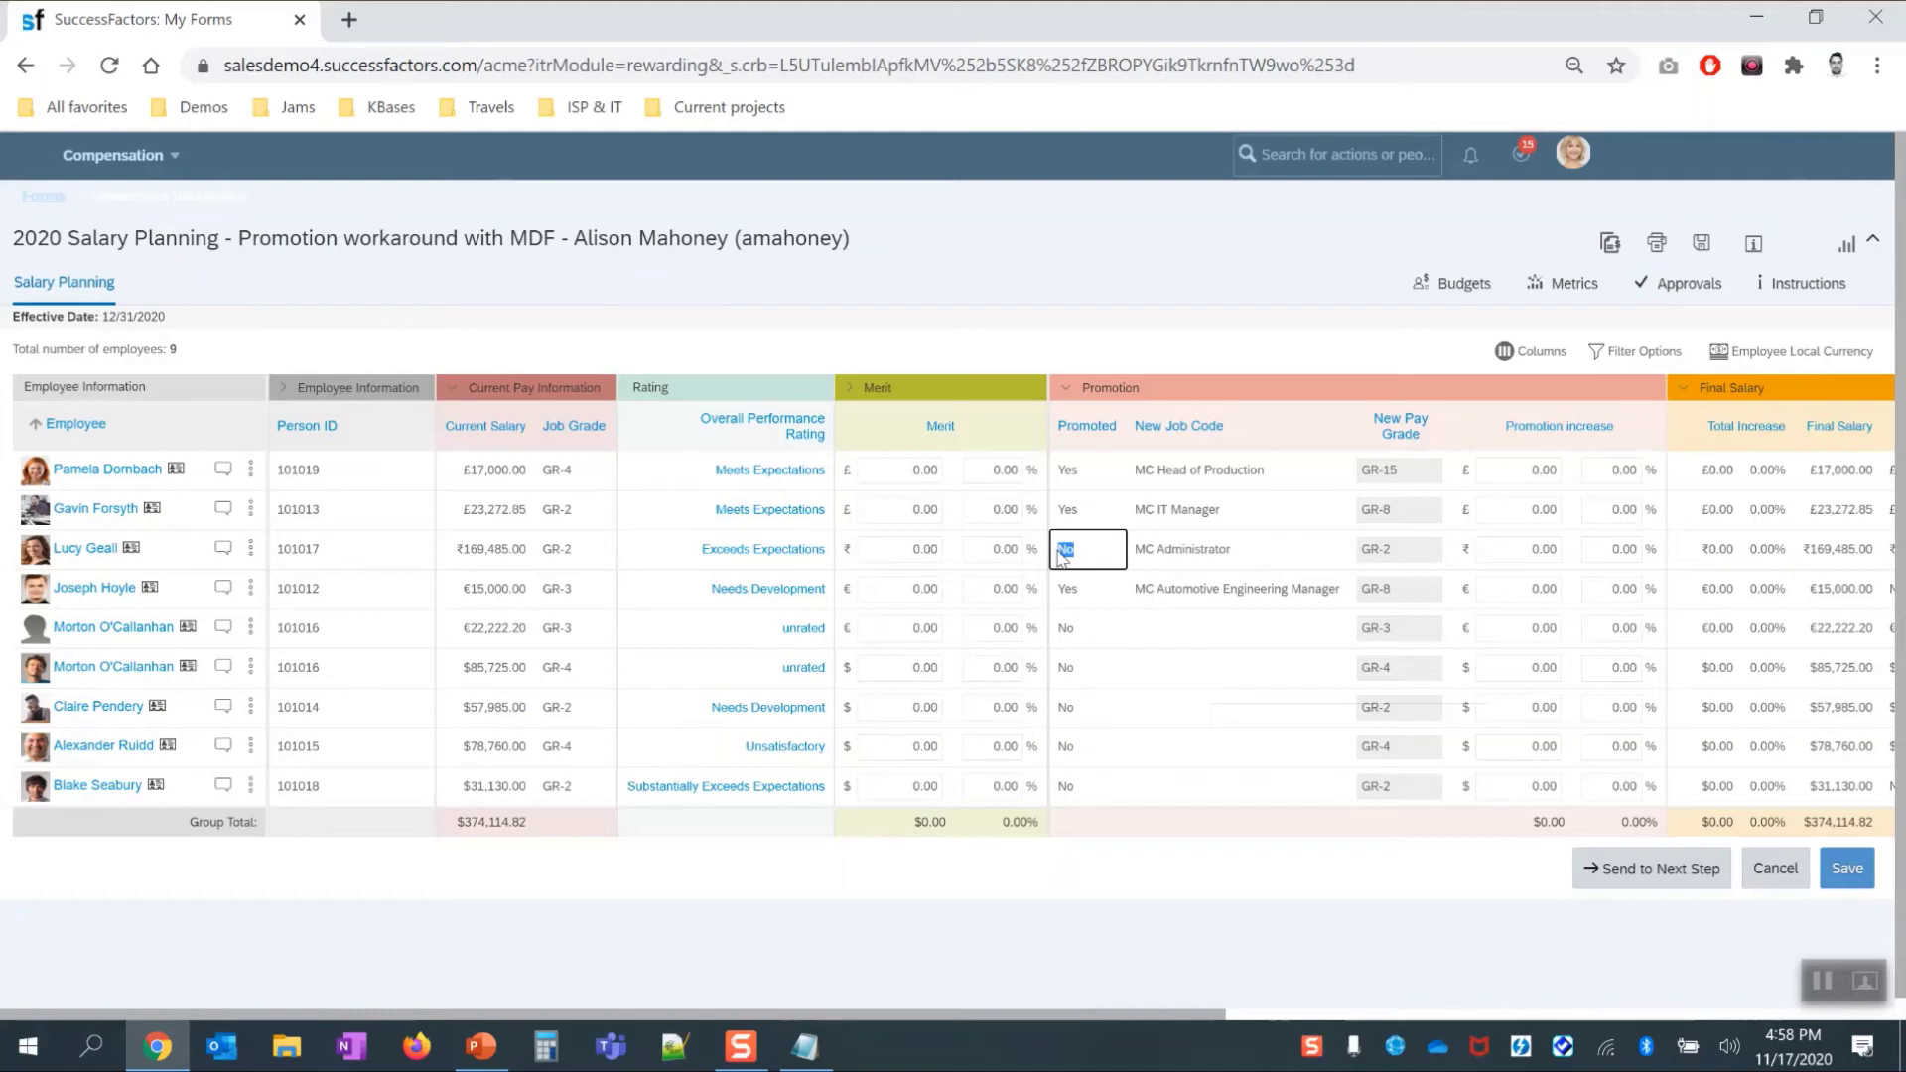
{"action": "left_click", "coordinate": [1116, 555]}
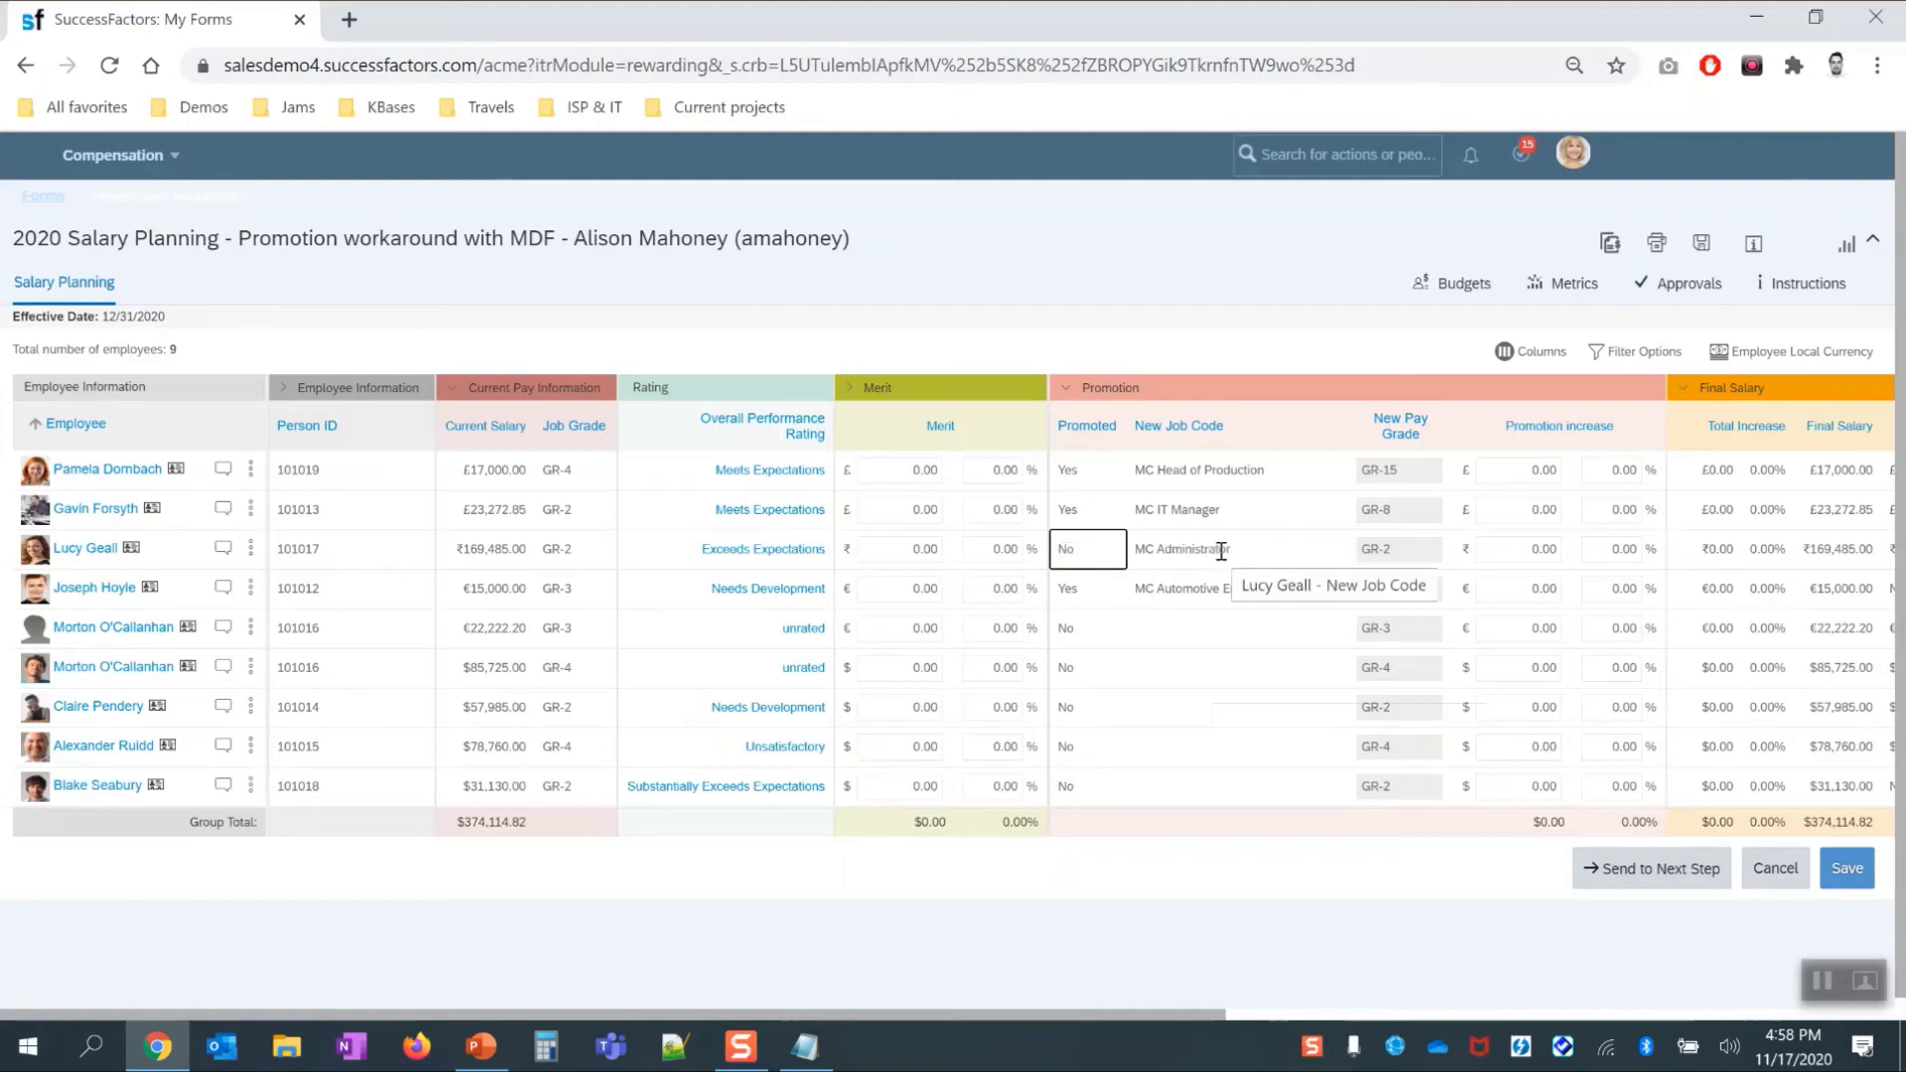
Step: Change the first employee's proposed job code to MC Chief Finance Officer (MC_CFO), saving the promotion and the worksheet
{"action": "left_click", "coordinate": [1189, 621]}
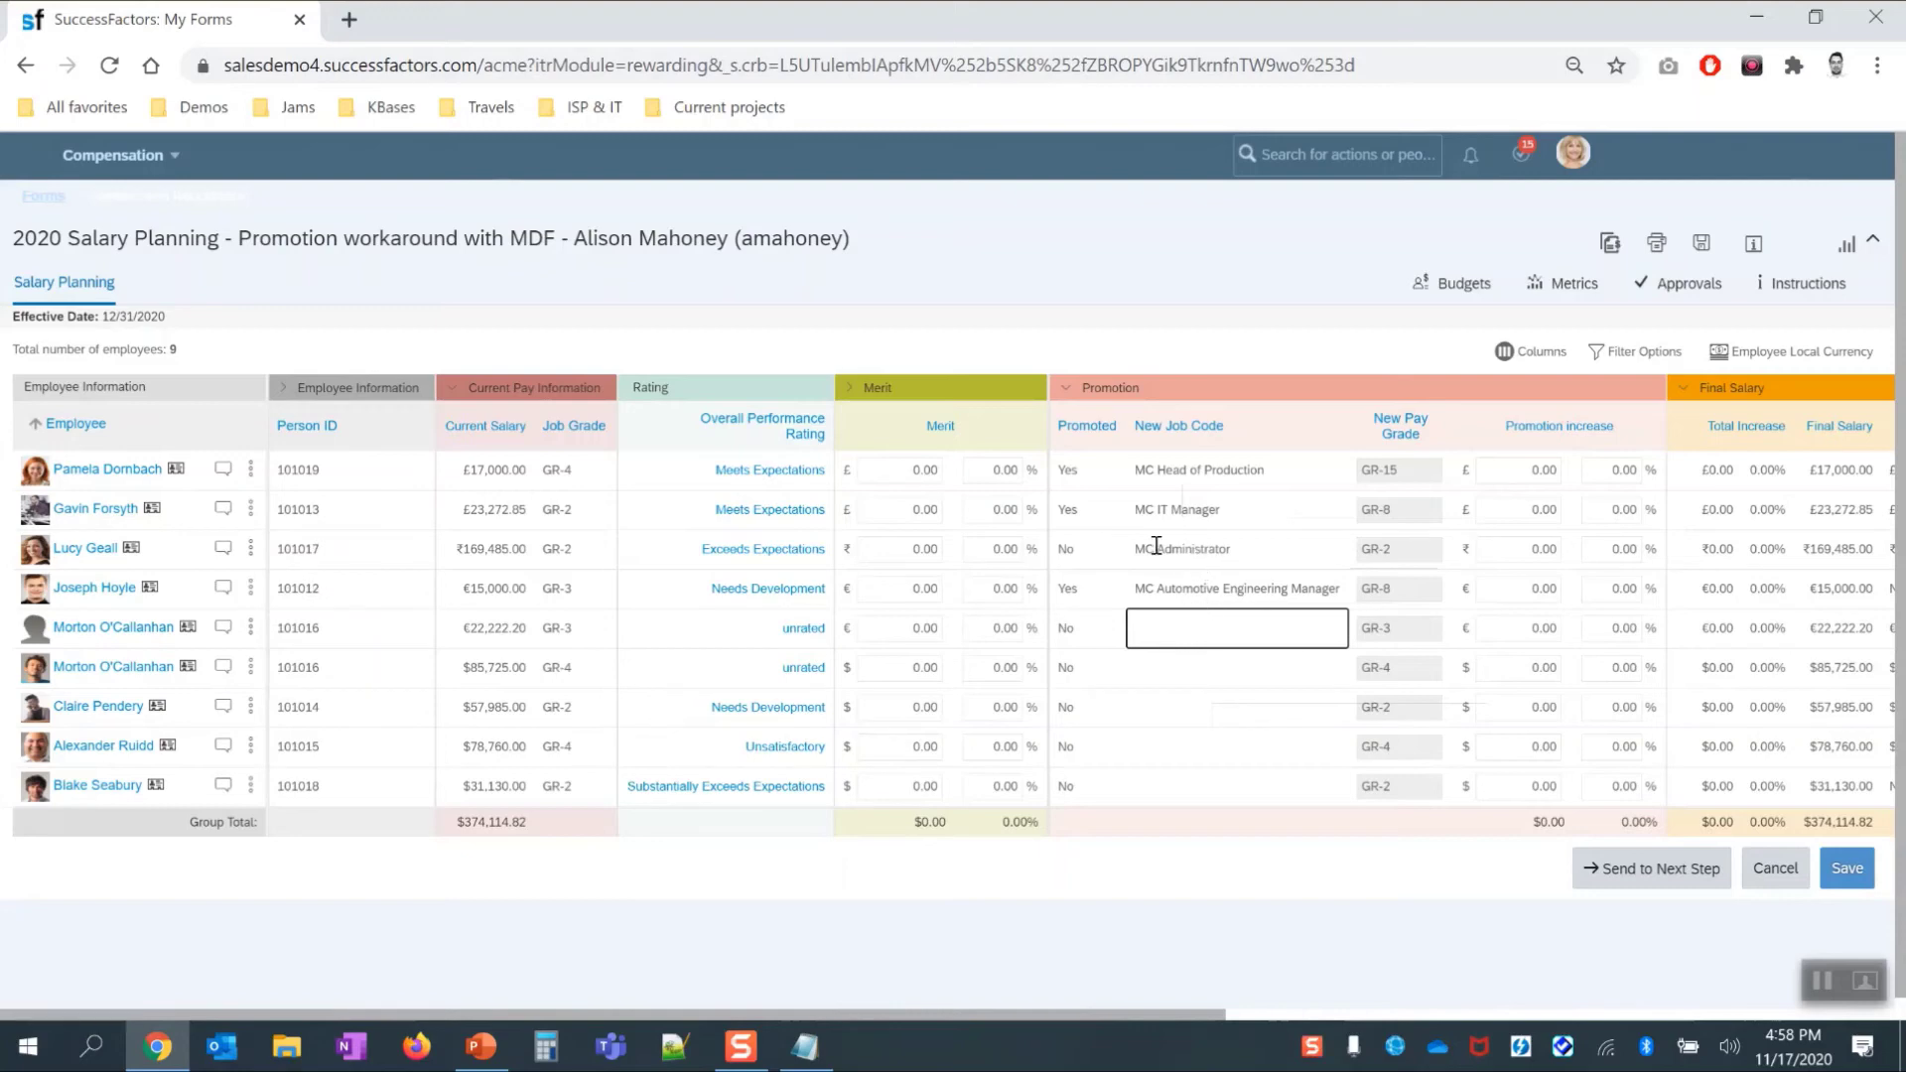
{"action": "triple_click", "coordinate": [1169, 475]}
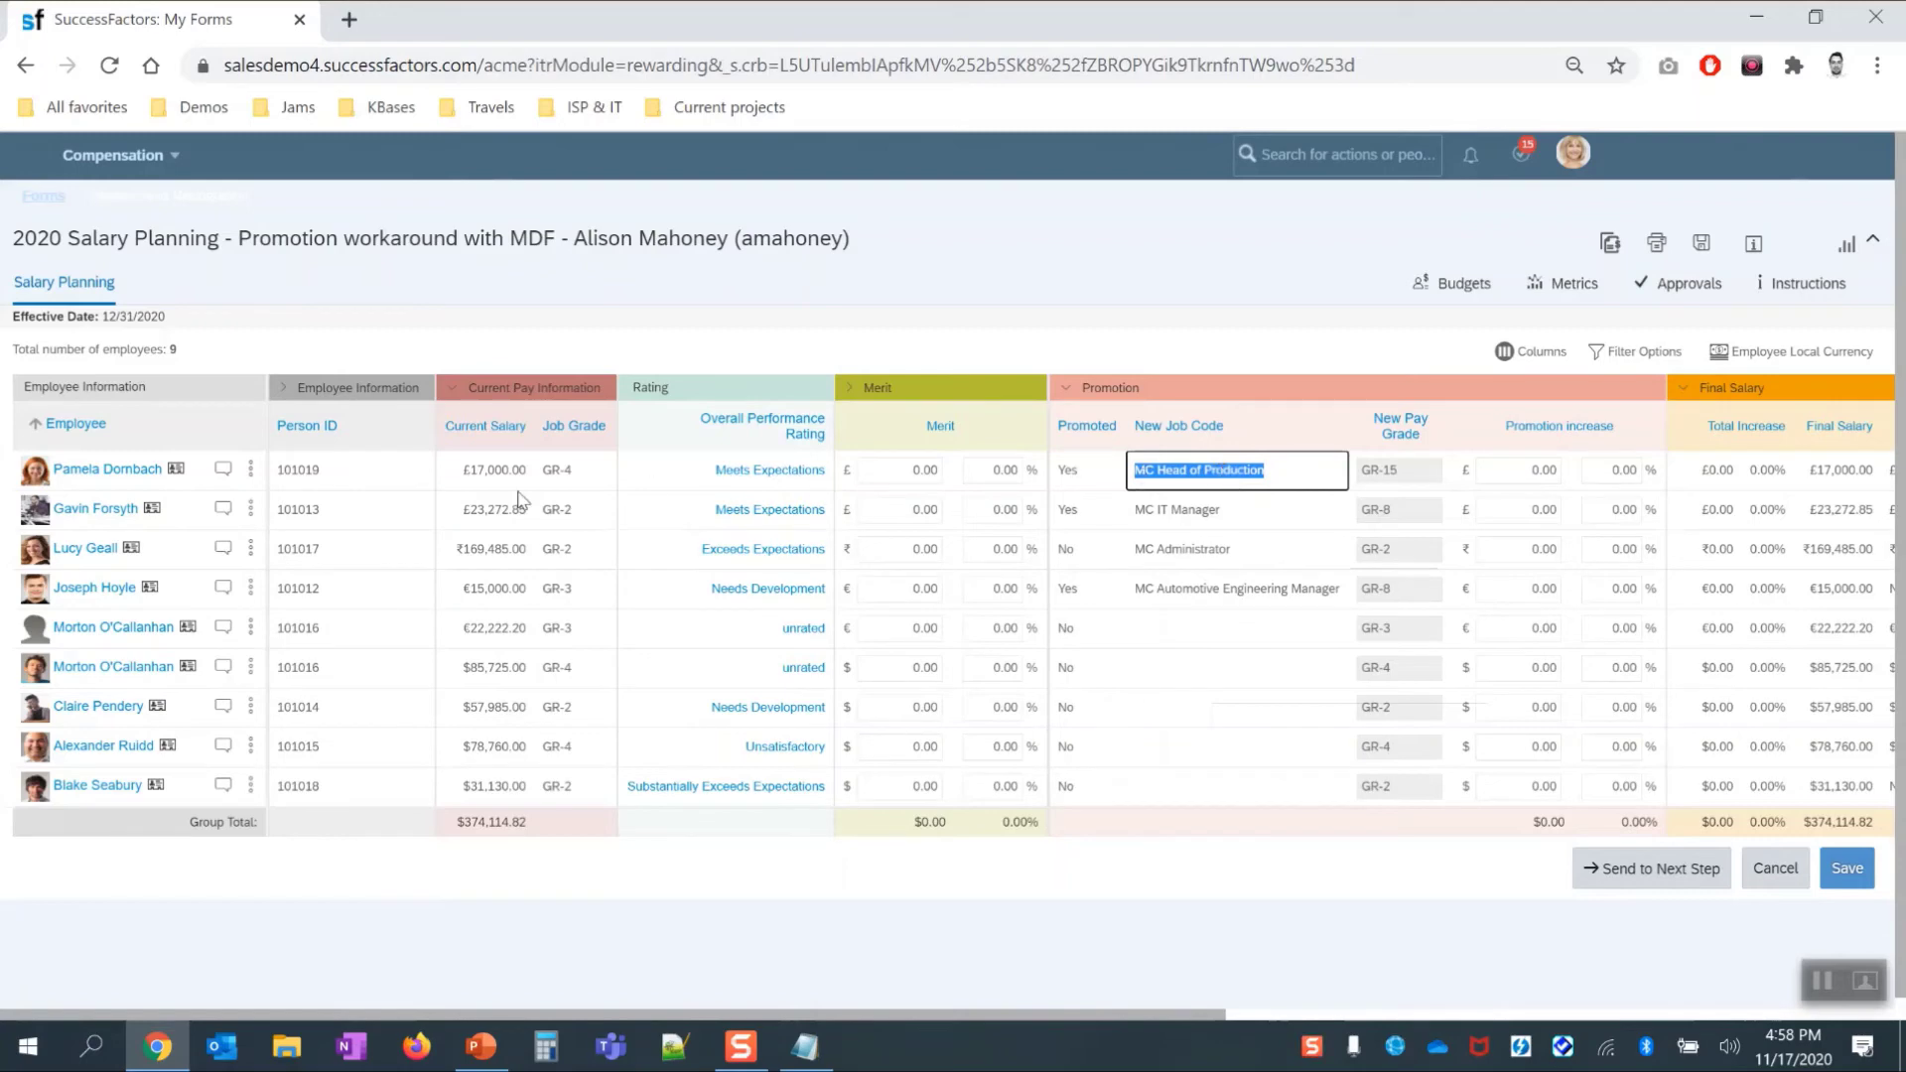
{"action": "left_click", "coordinate": [251, 469]}
{"action": "left_click", "coordinate": [310, 506]}
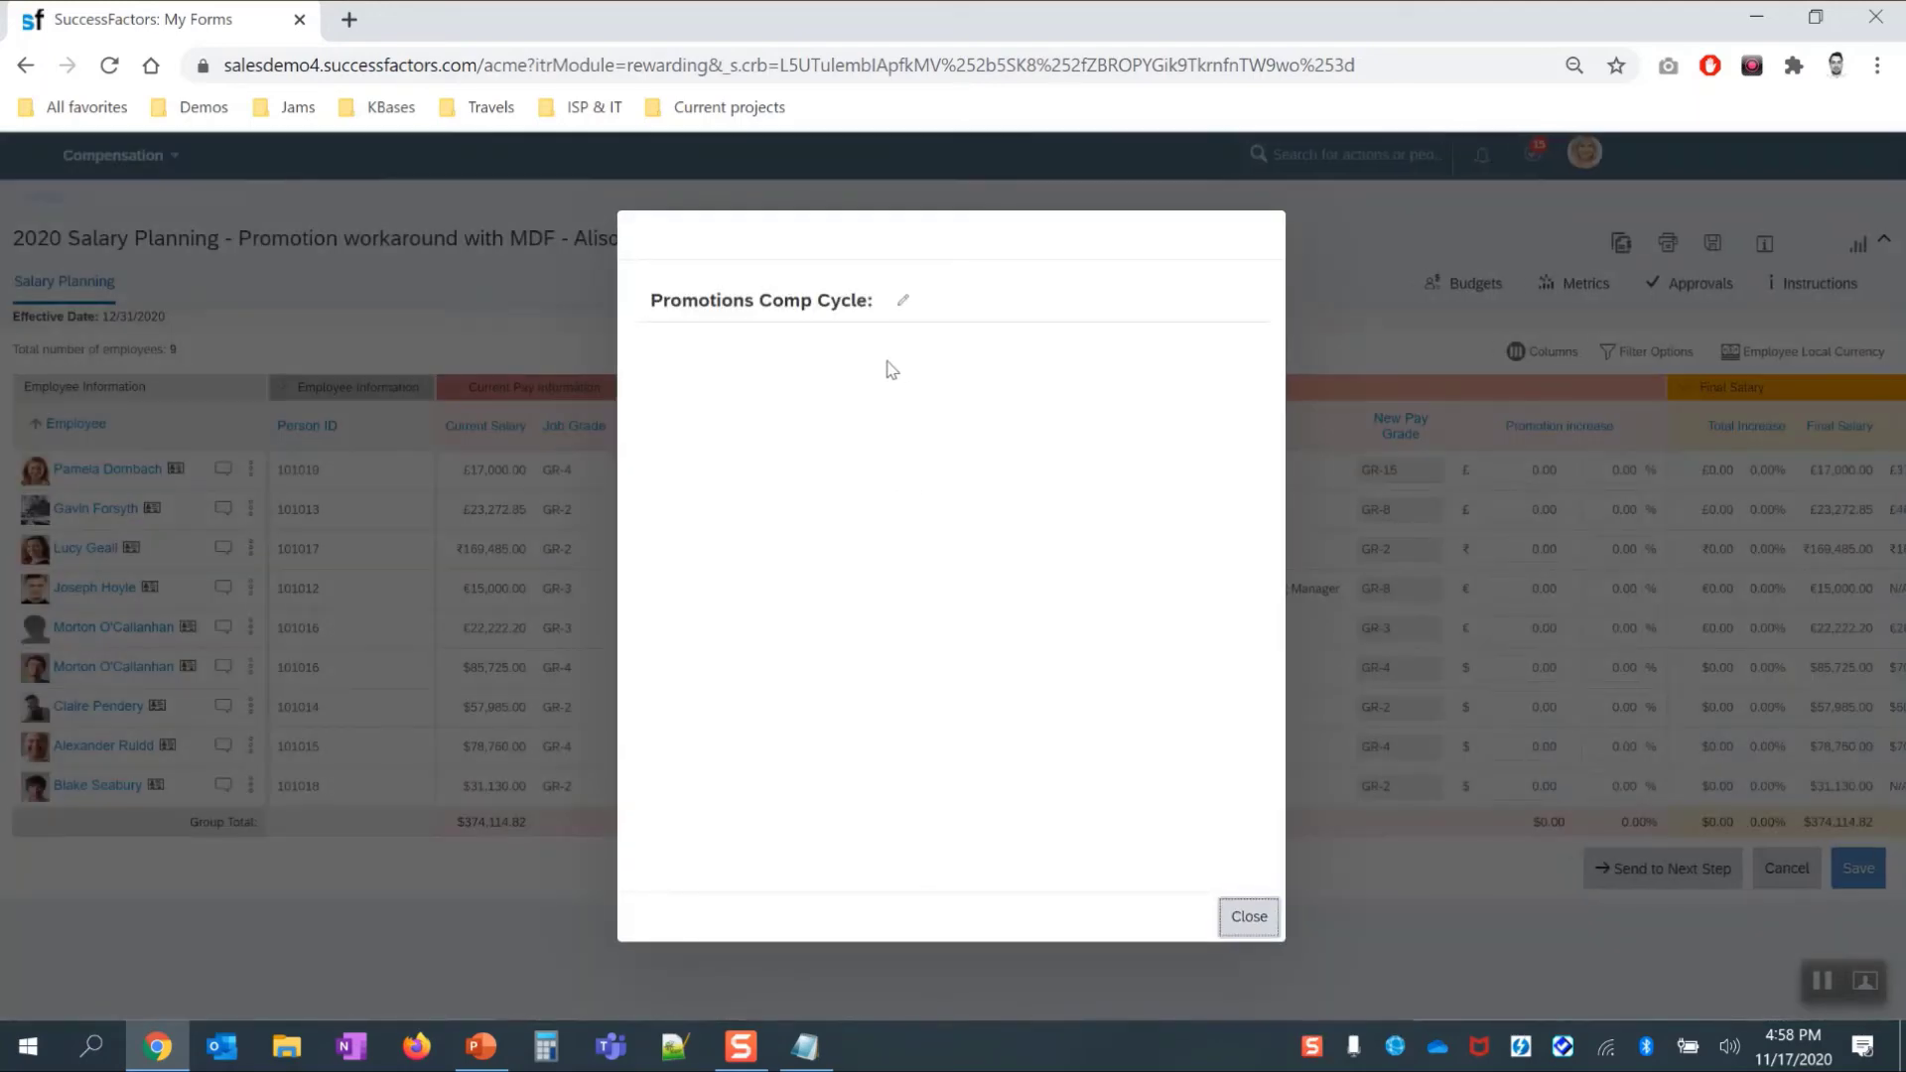
{"action": "left_click", "coordinate": [902, 301]}
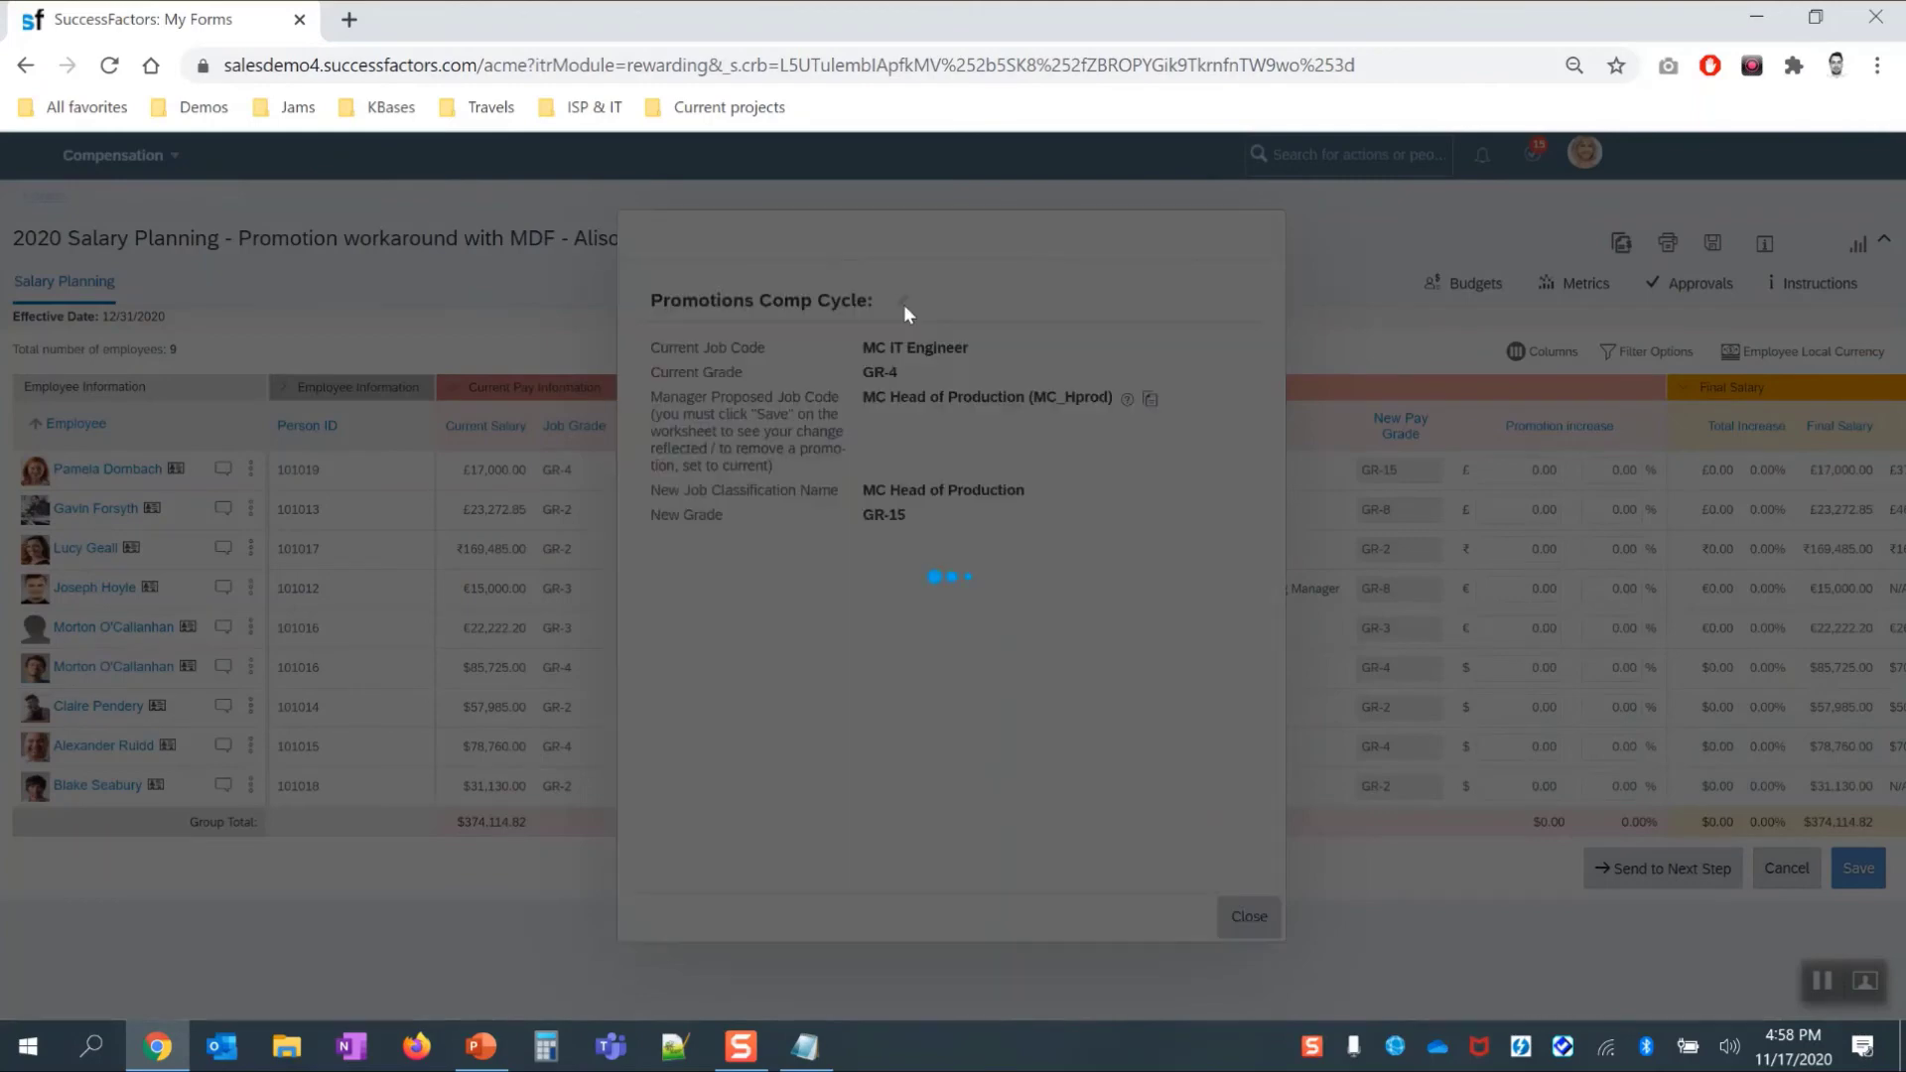
{"action": "left_click", "coordinate": [831, 509]}
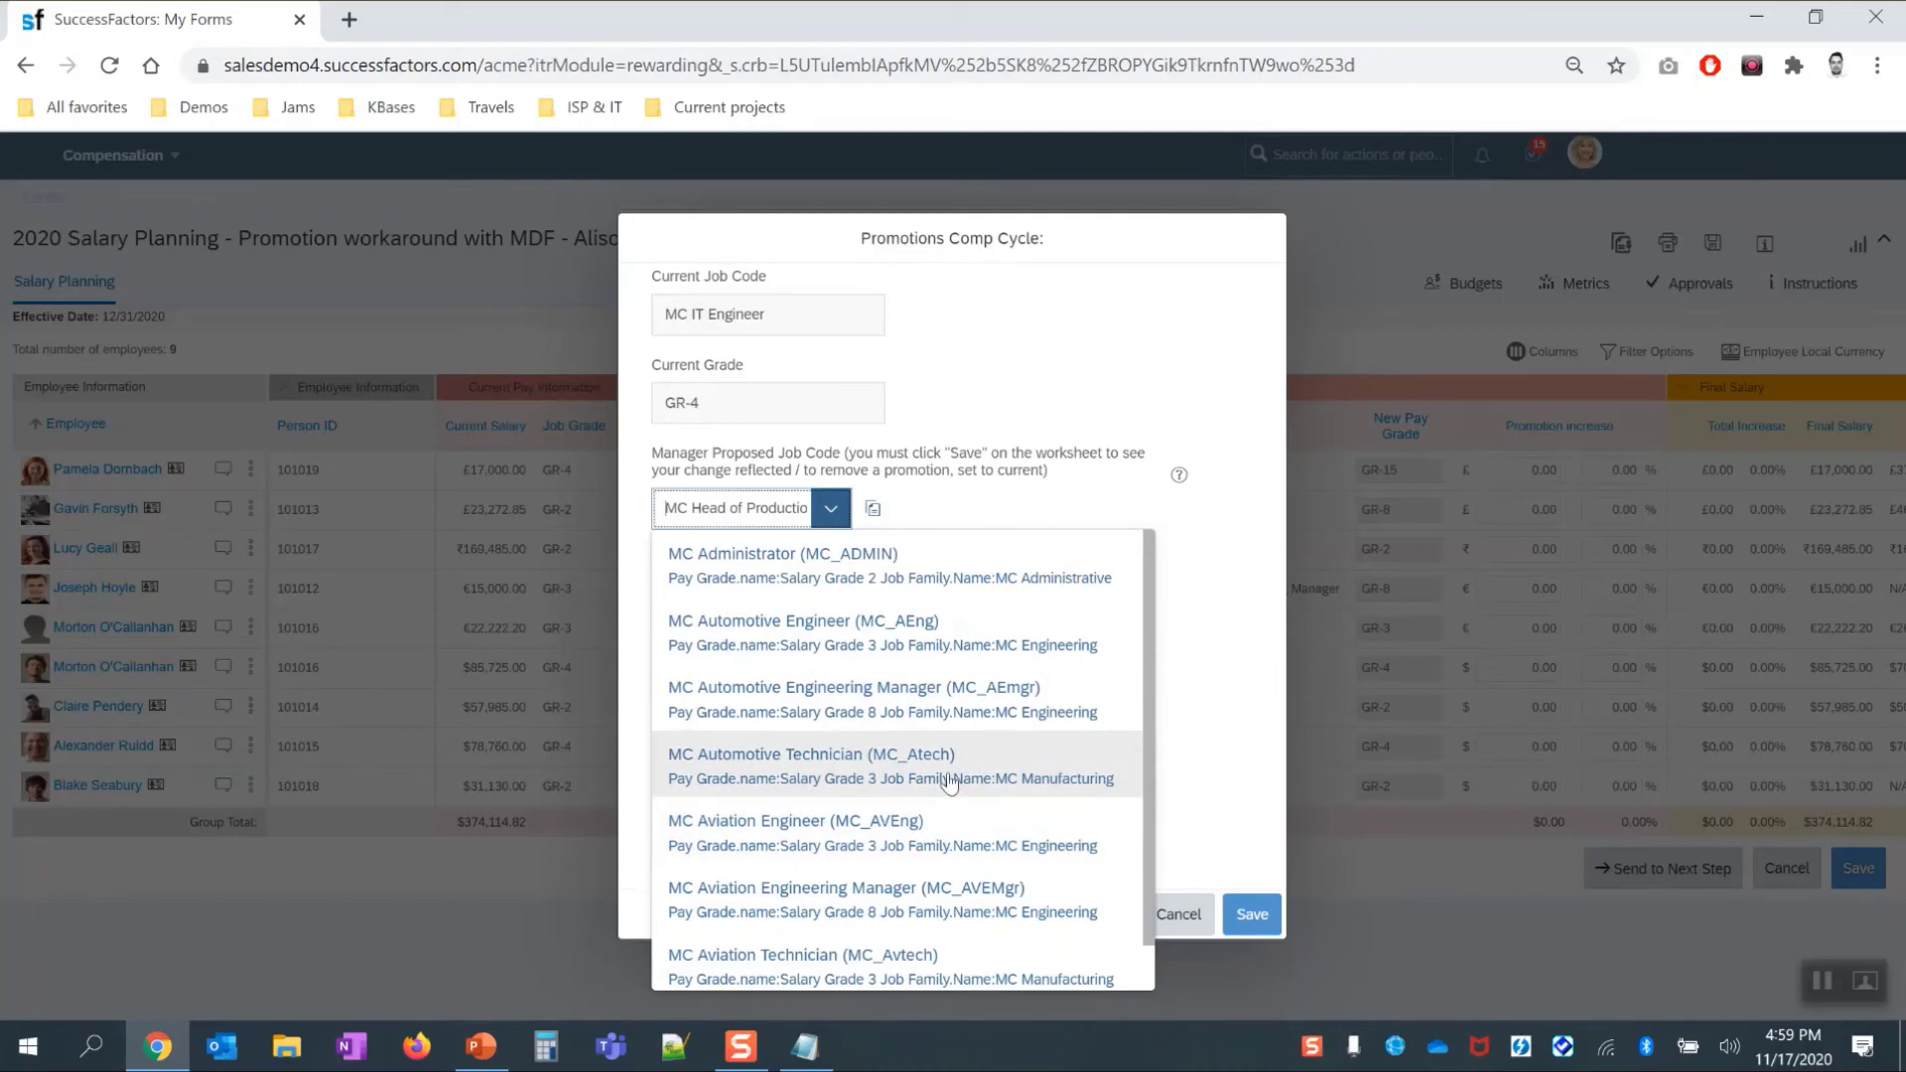
{"action": "scroll", "coordinate": [1058, 787], "scroll_direction": "down", "scroll_amount": 1}
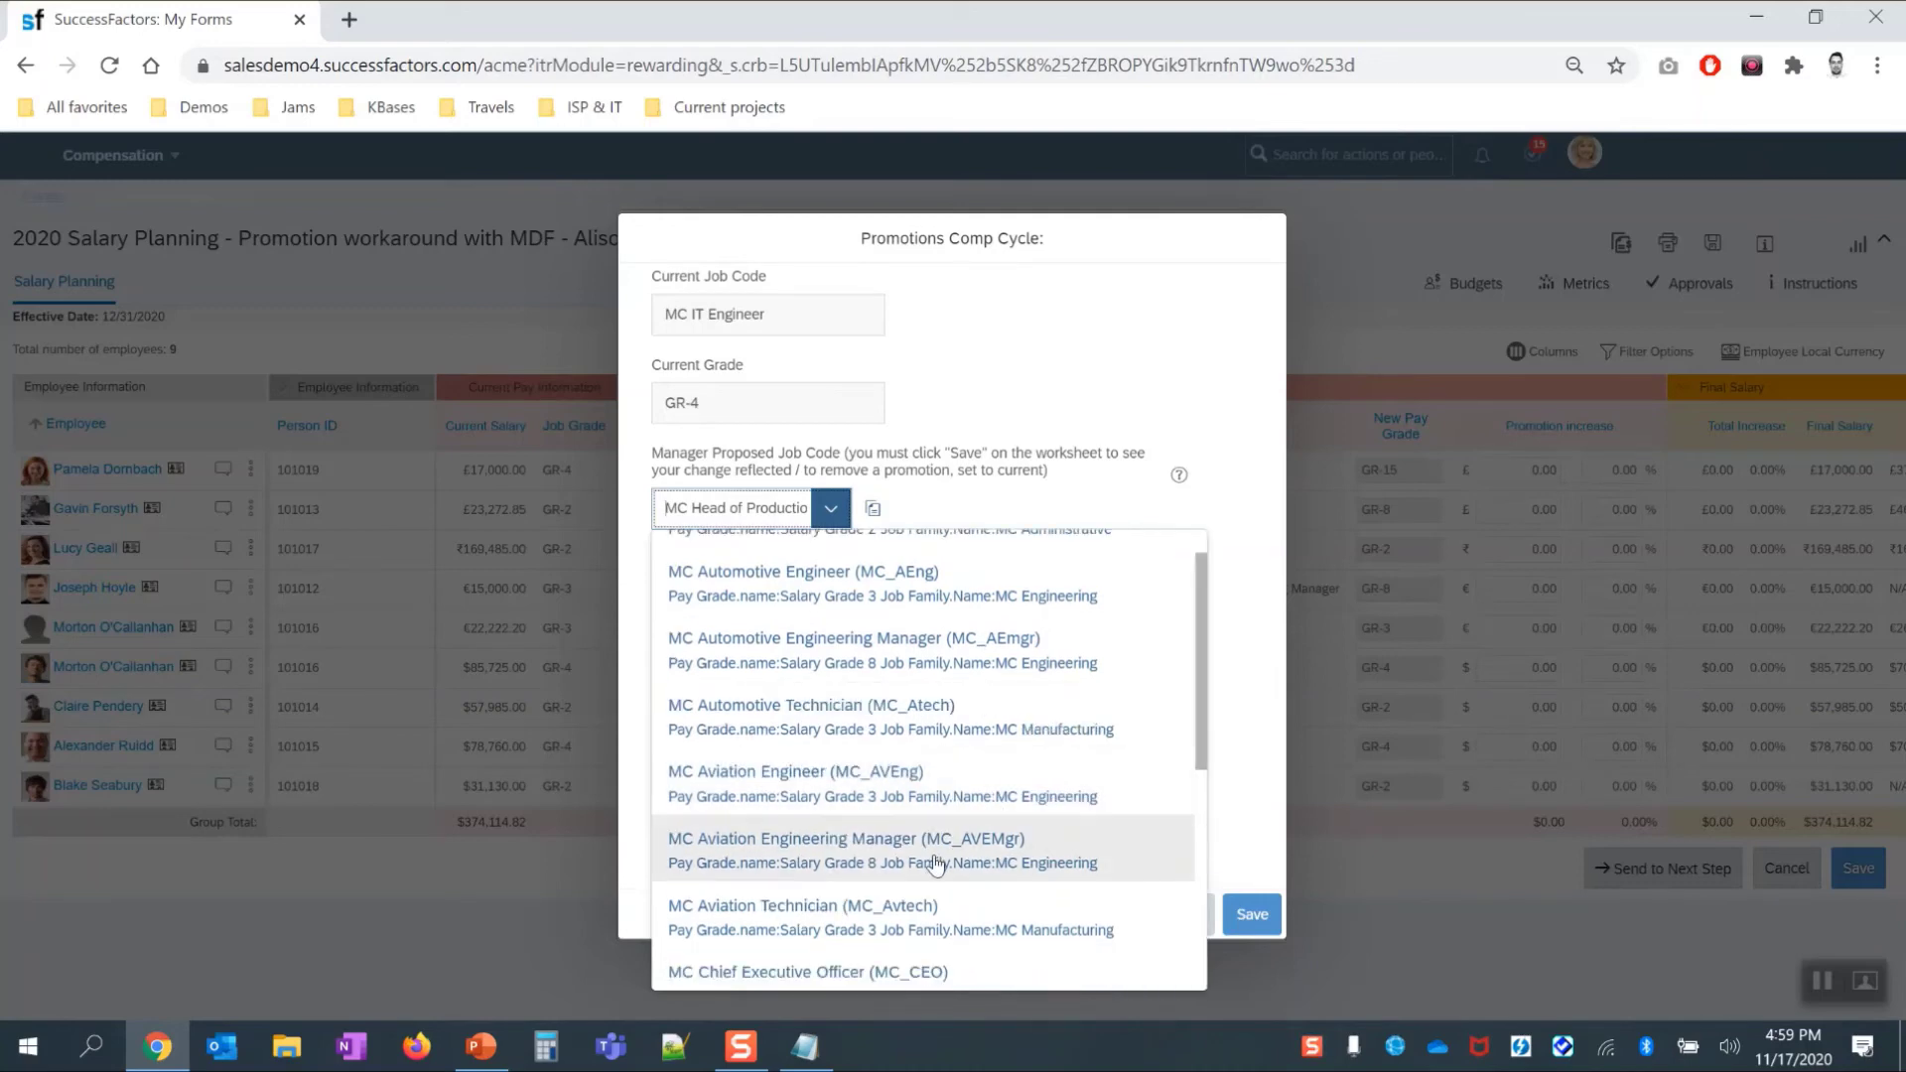
{"action": "scroll", "coordinate": [933, 862], "scroll_direction": "down", "scroll_amount": 5}
{"action": "left_click", "coordinate": [958, 789]}
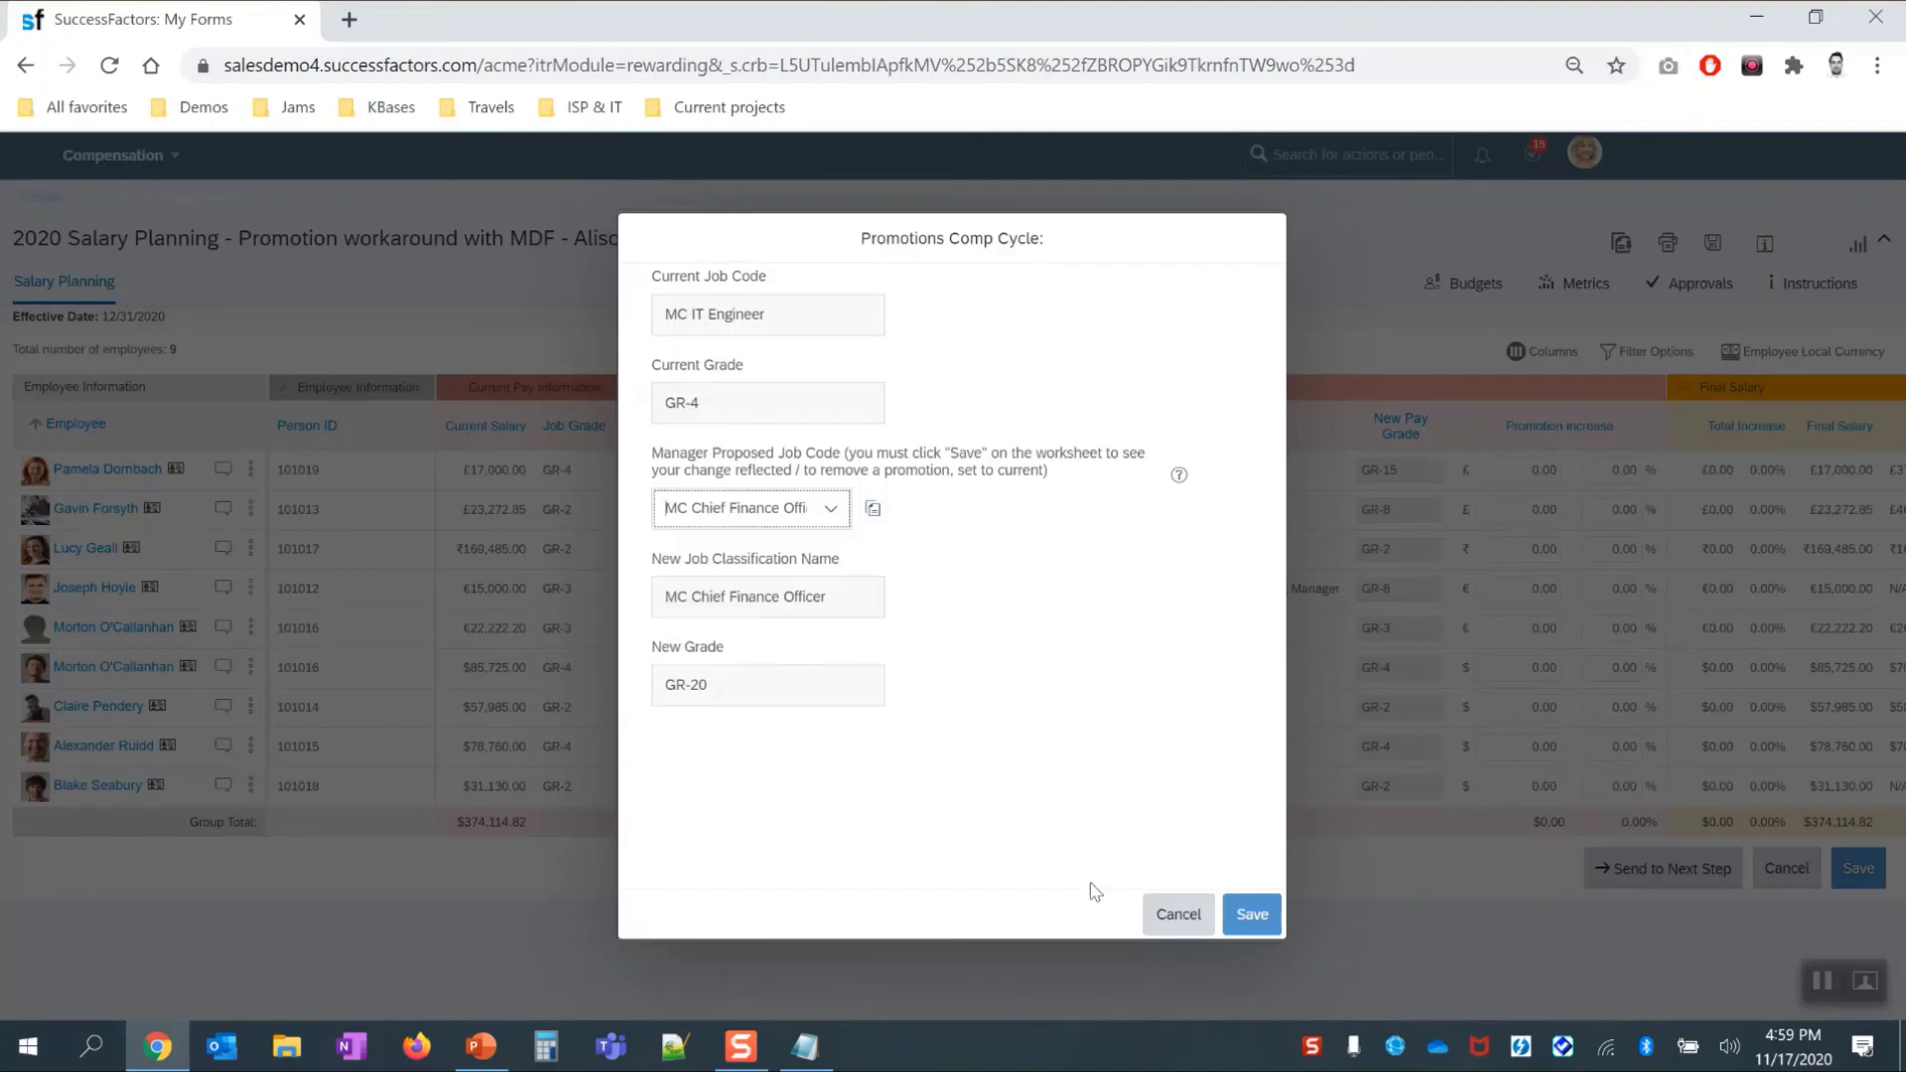
{"action": "left_click", "coordinate": [1251, 915]}
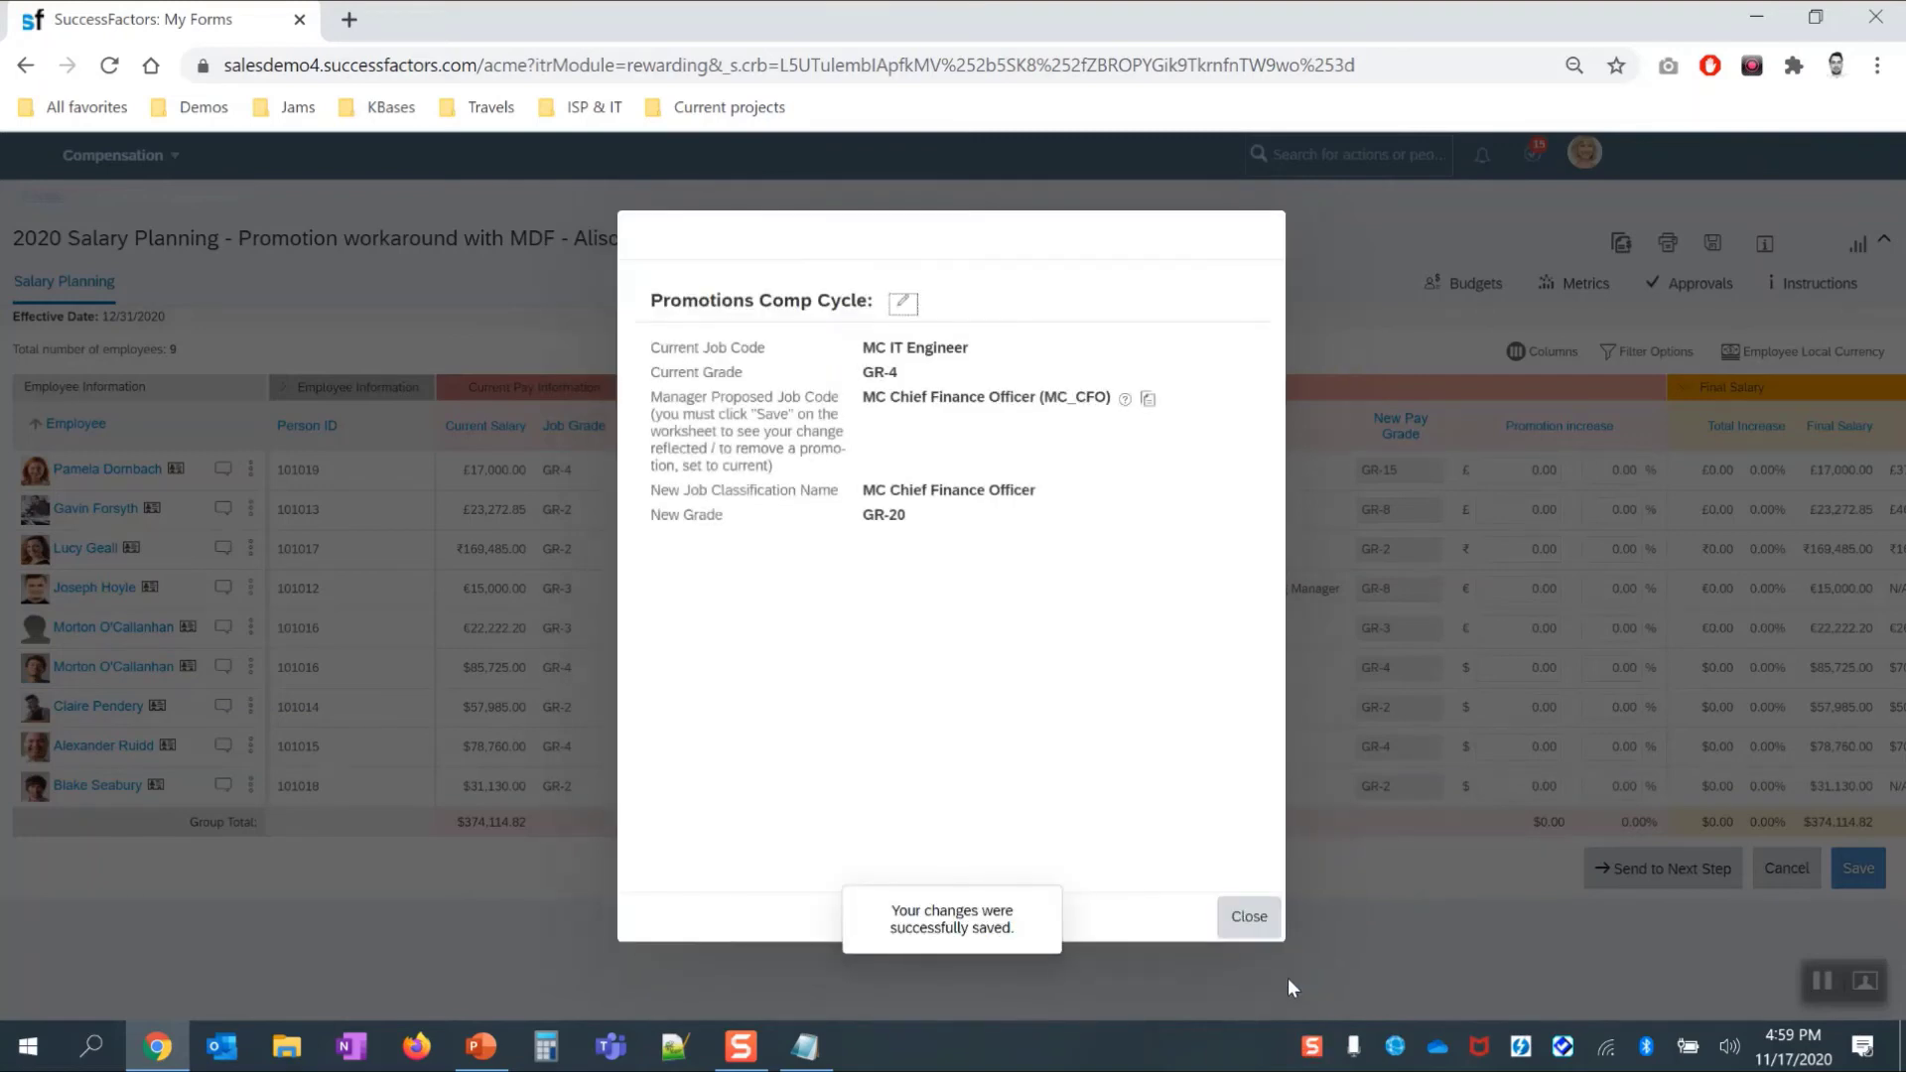
{"action": "left_click", "coordinate": [1252, 925]}
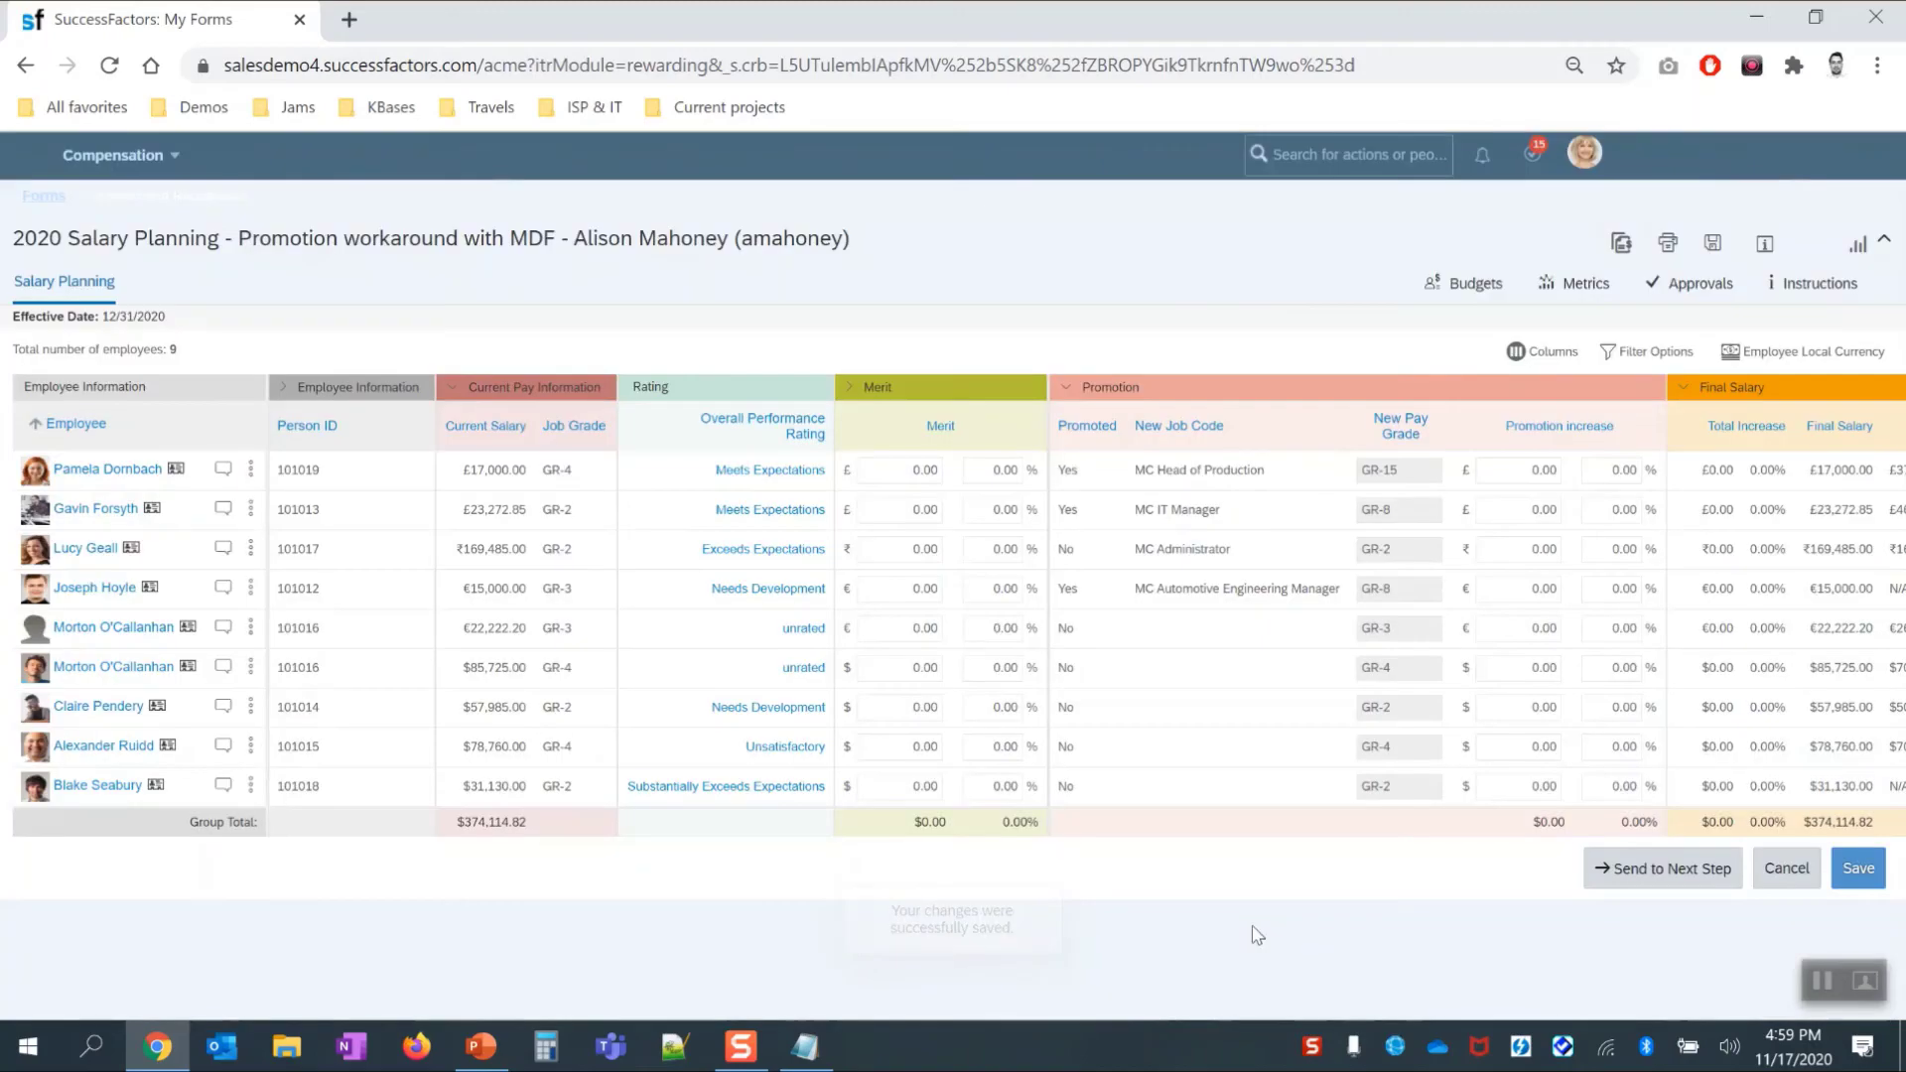
{"action": "left_click", "coordinate": [1863, 877]}
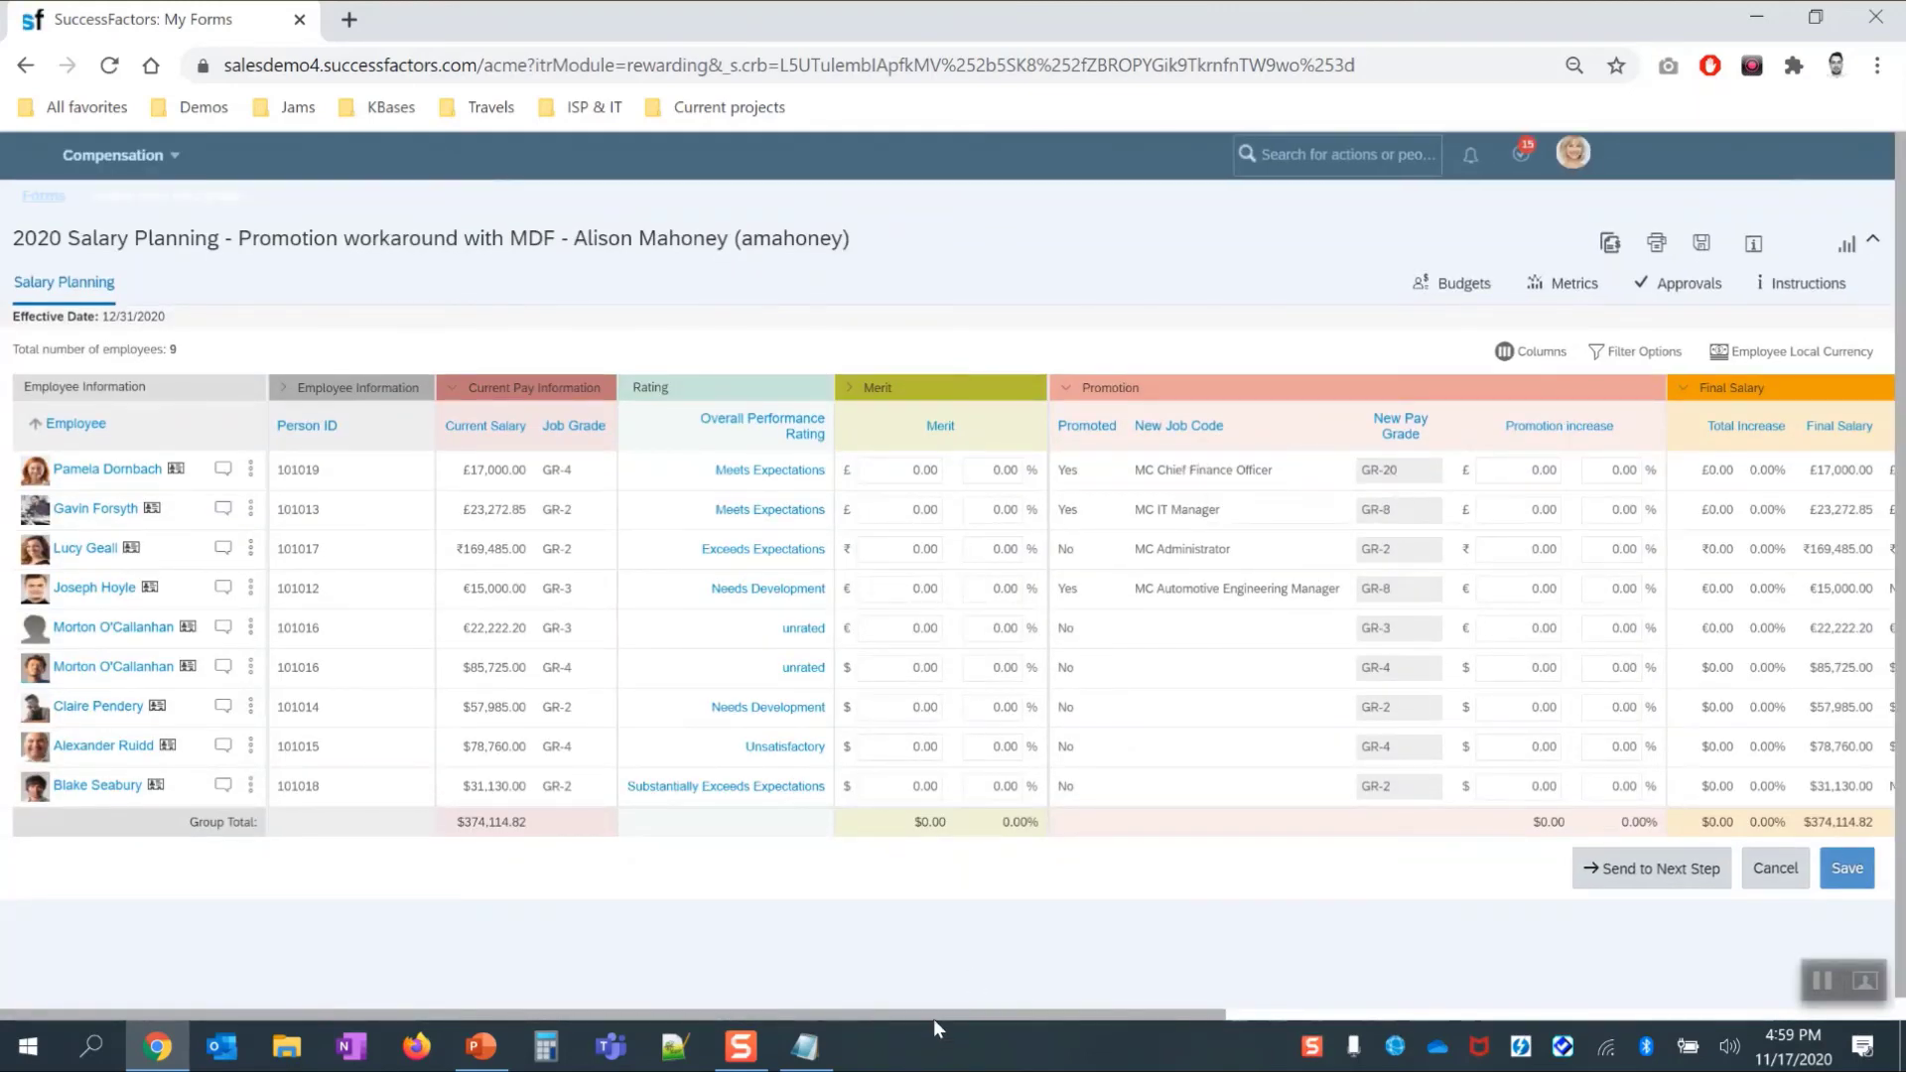
Step: Set the first employee's proposed job code to MC Aviation Engineering Manager (MC_AVEMgr), saving the promotion and the worksheet
{"action": "left_click_drag", "start_coordinate": [949, 1010], "coordinate": [1496, 951]}
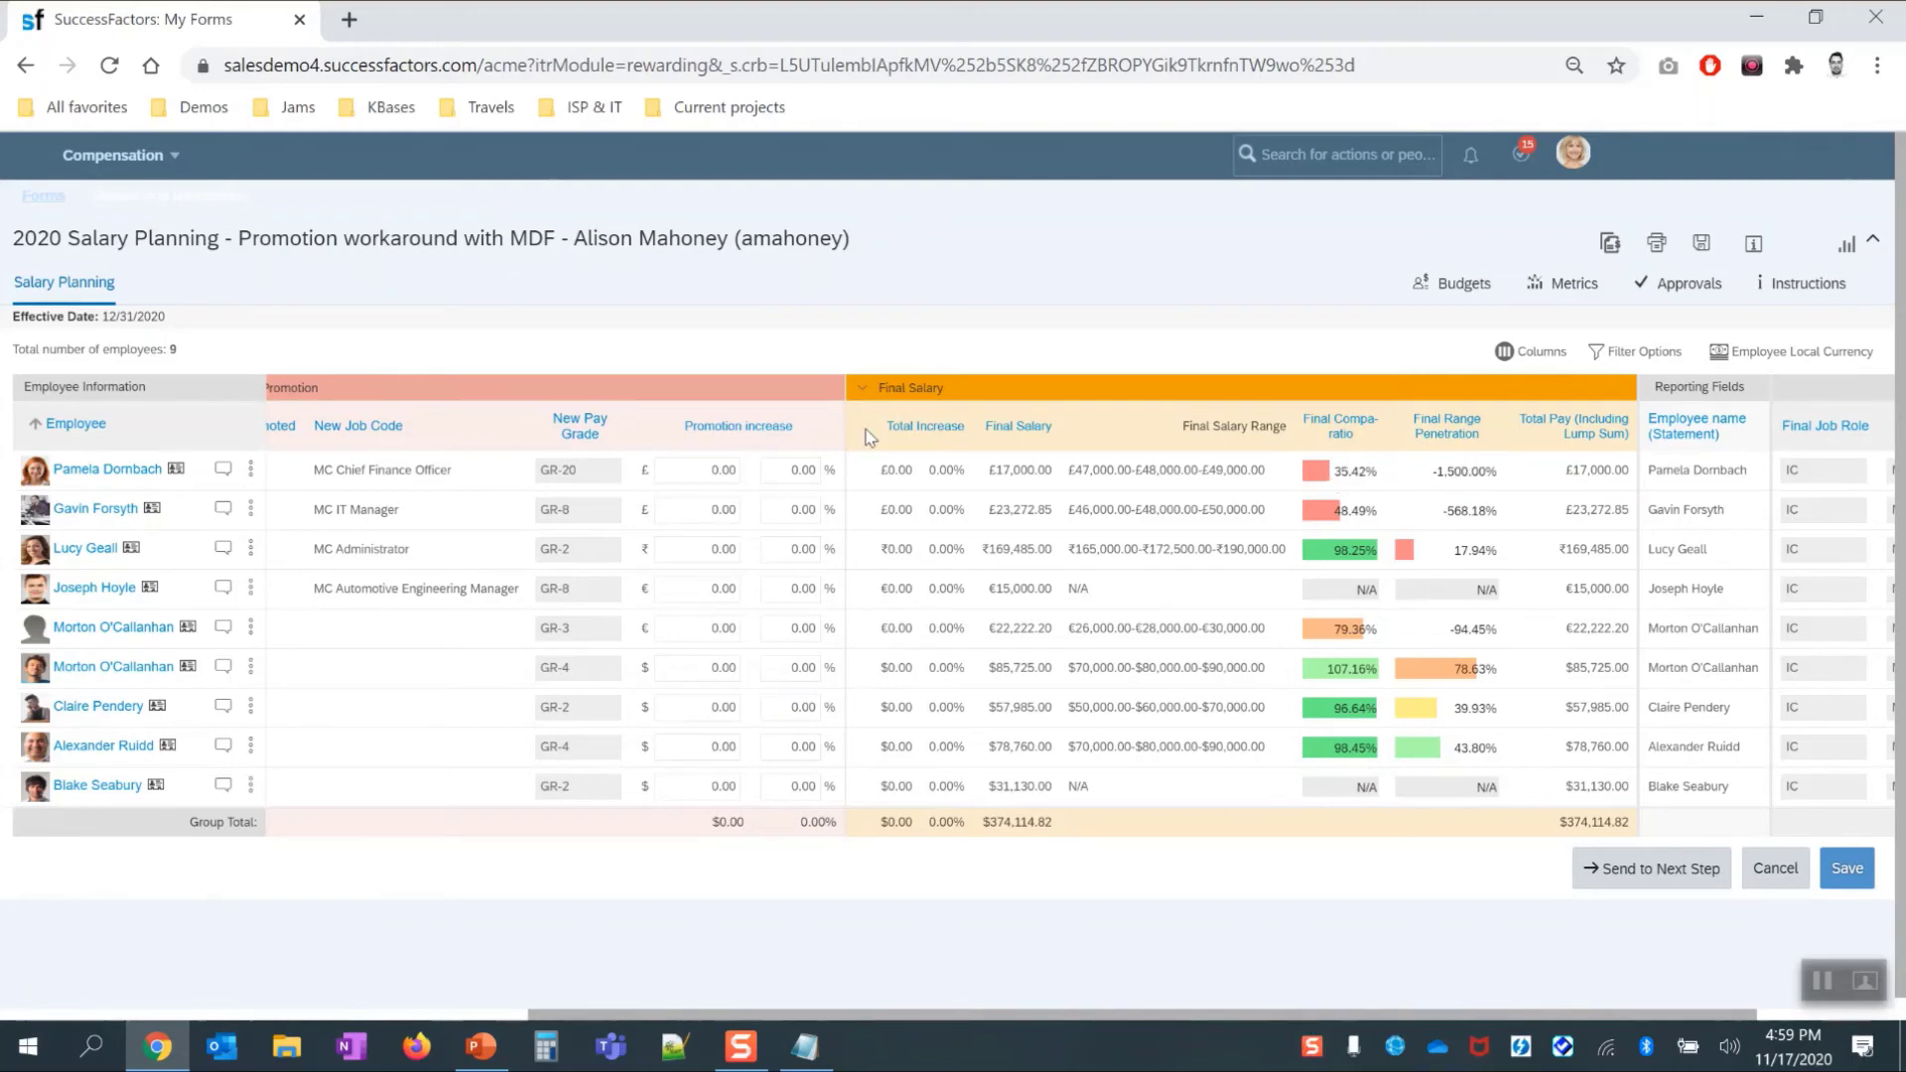
{"action": "left_click_drag", "start_coordinate": [663, 1013], "coordinate": [343, 1021]}
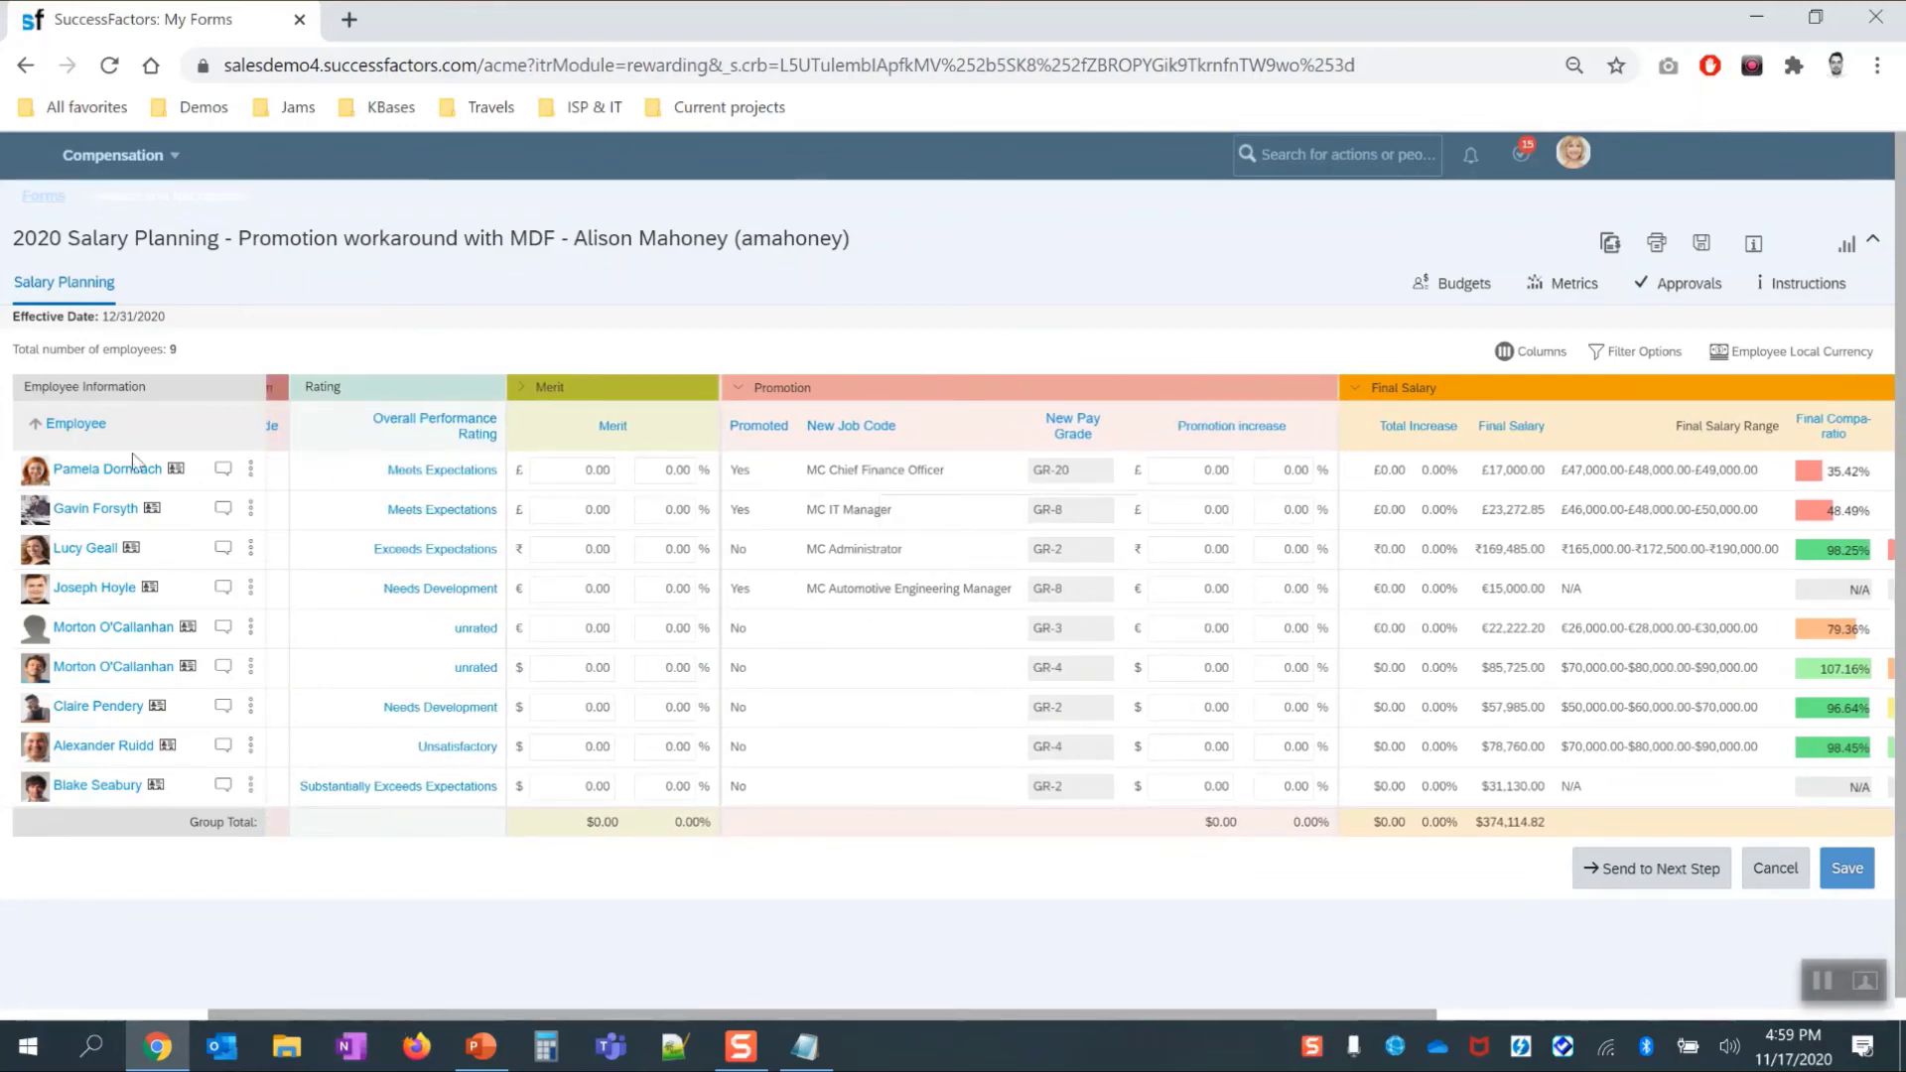
{"action": "left_click", "coordinate": [259, 475]}
{"action": "left_click", "coordinate": [318, 512]}
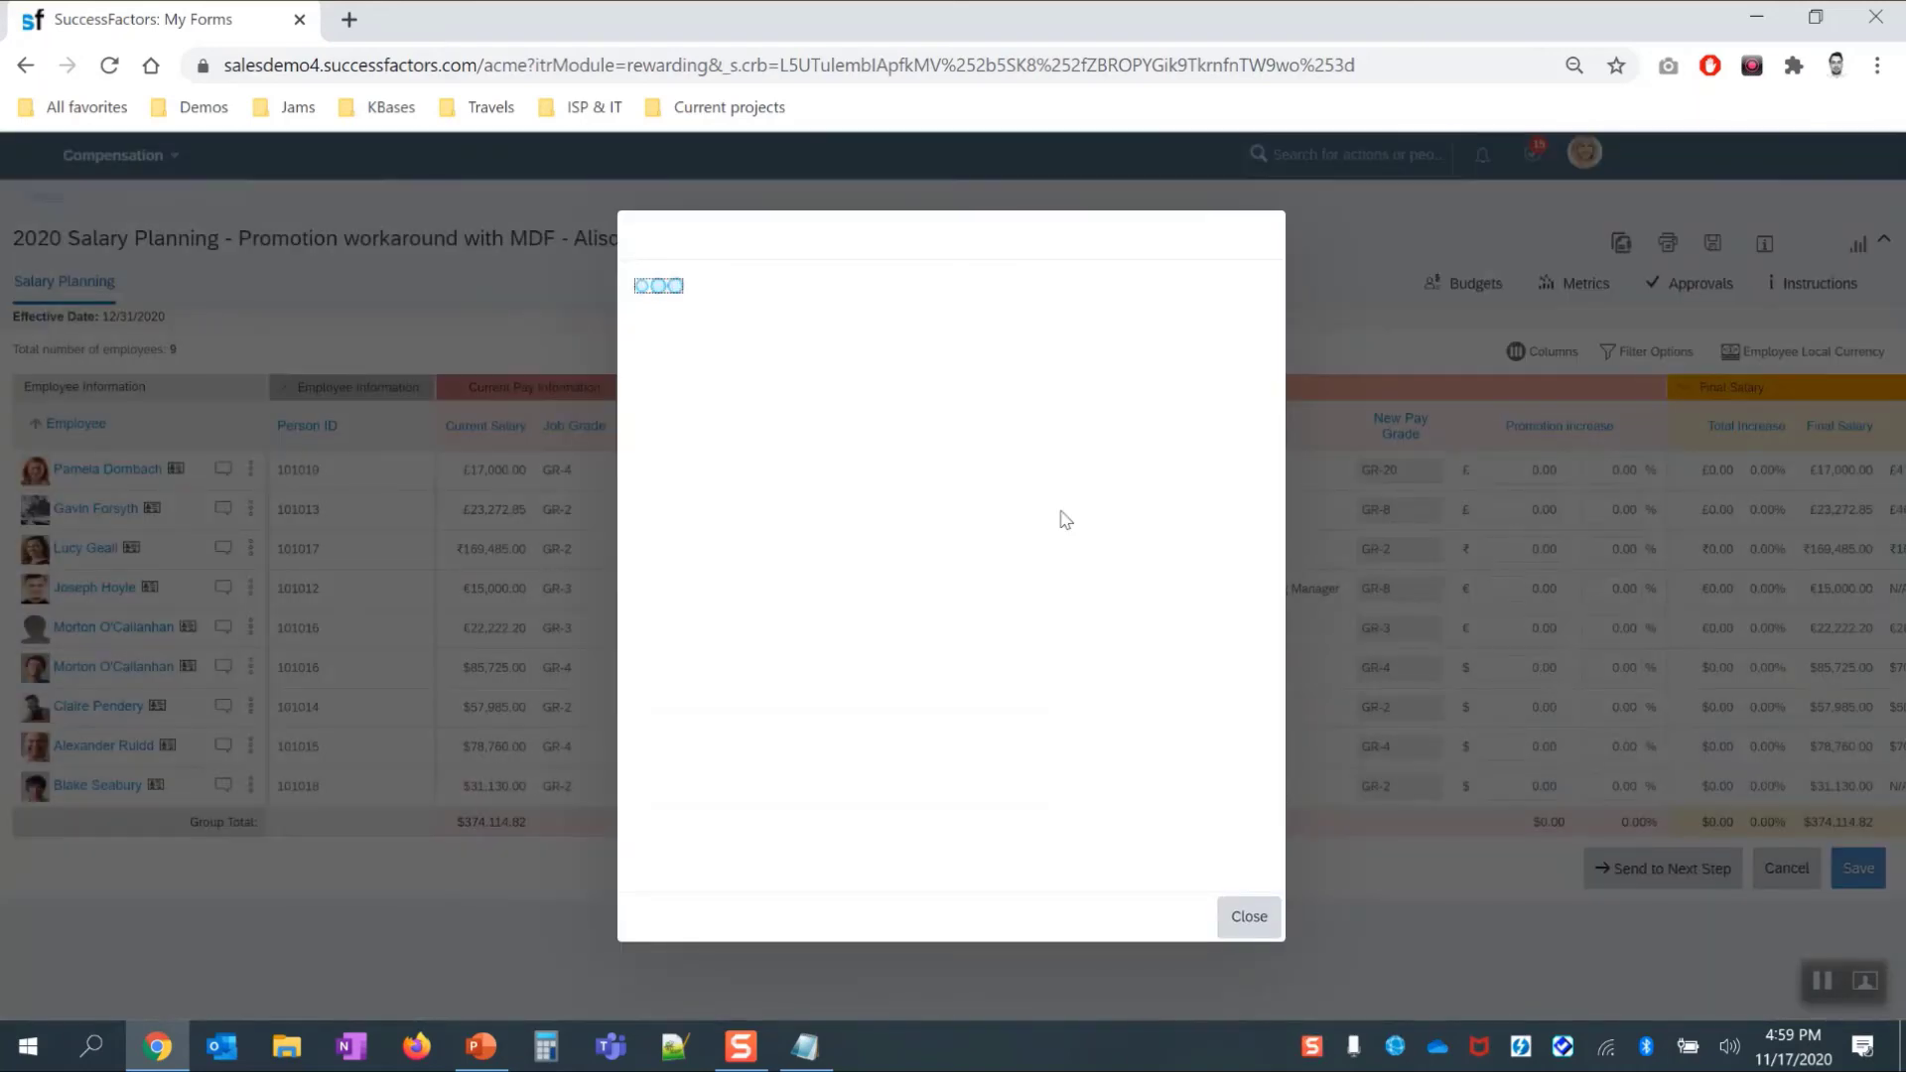
{"action": "left_click", "coordinate": [902, 299]}
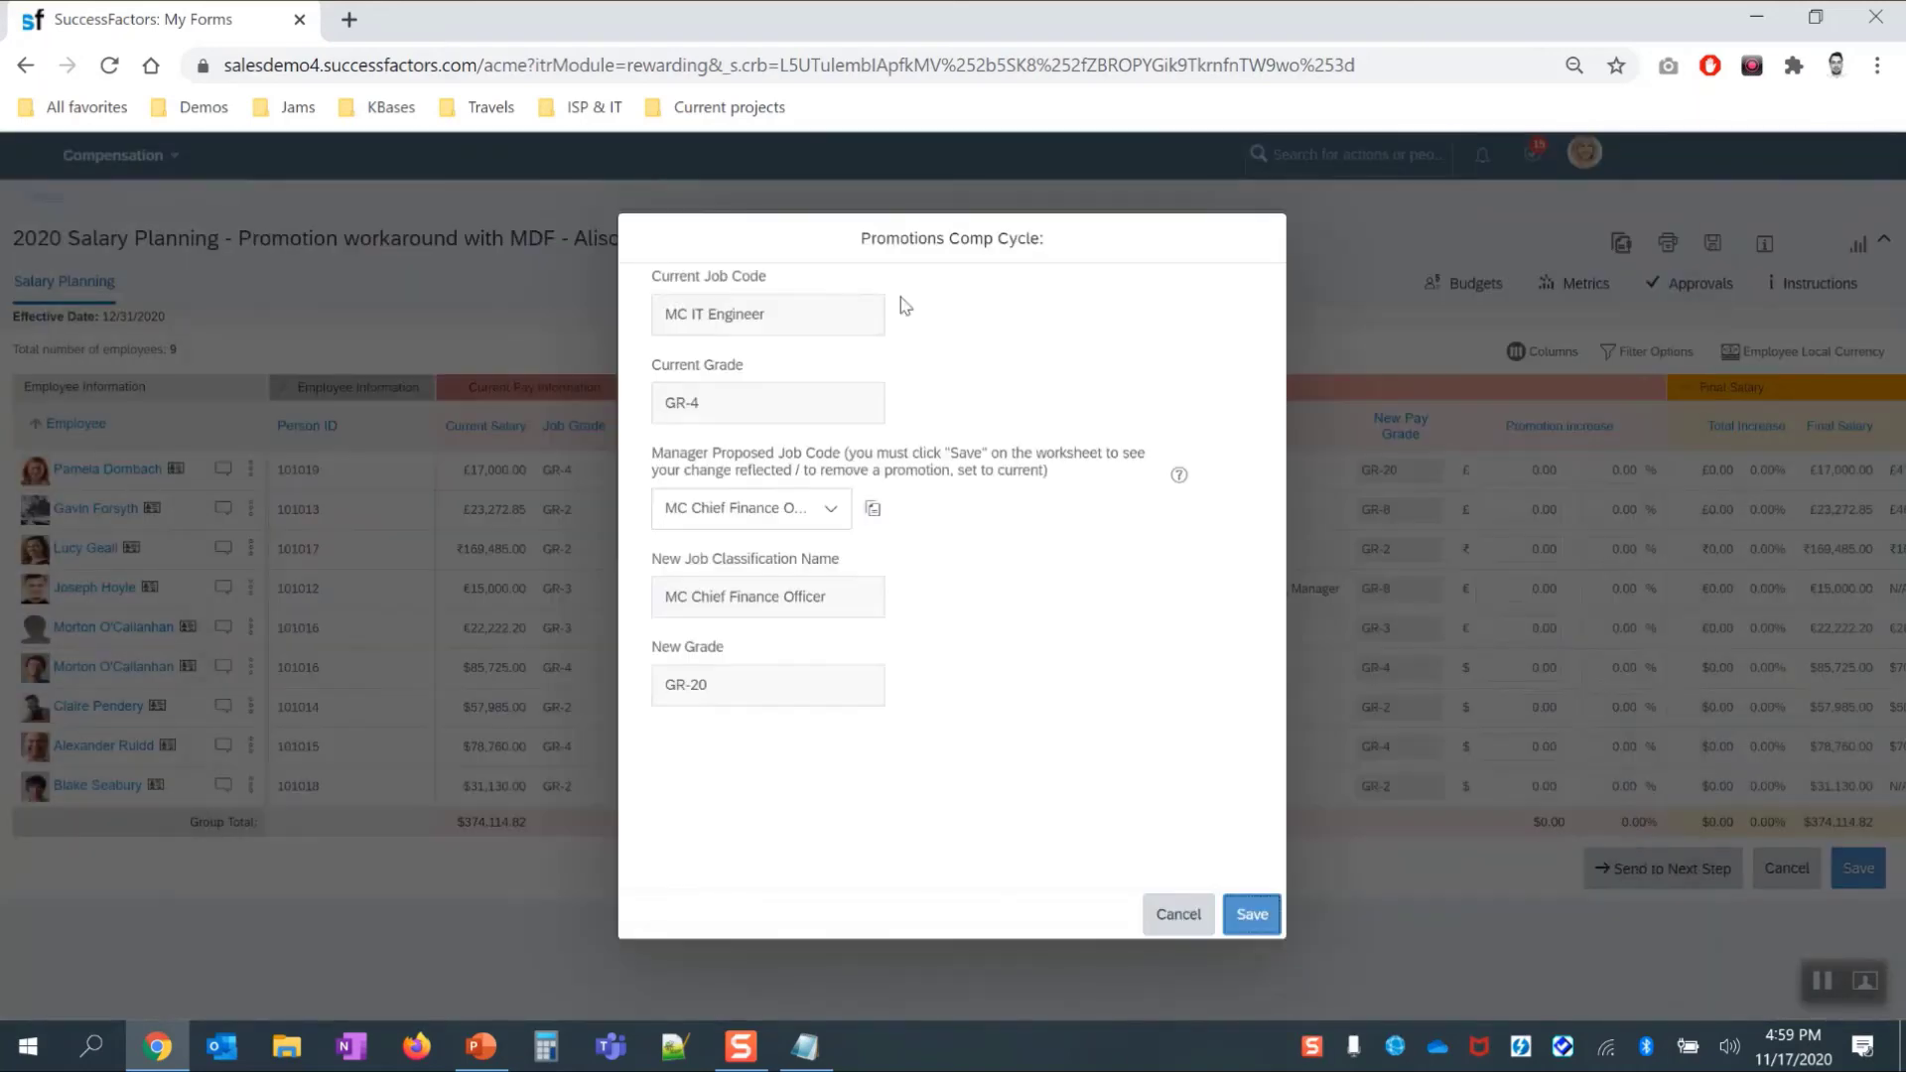
{"action": "left_click", "coordinate": [831, 508]}
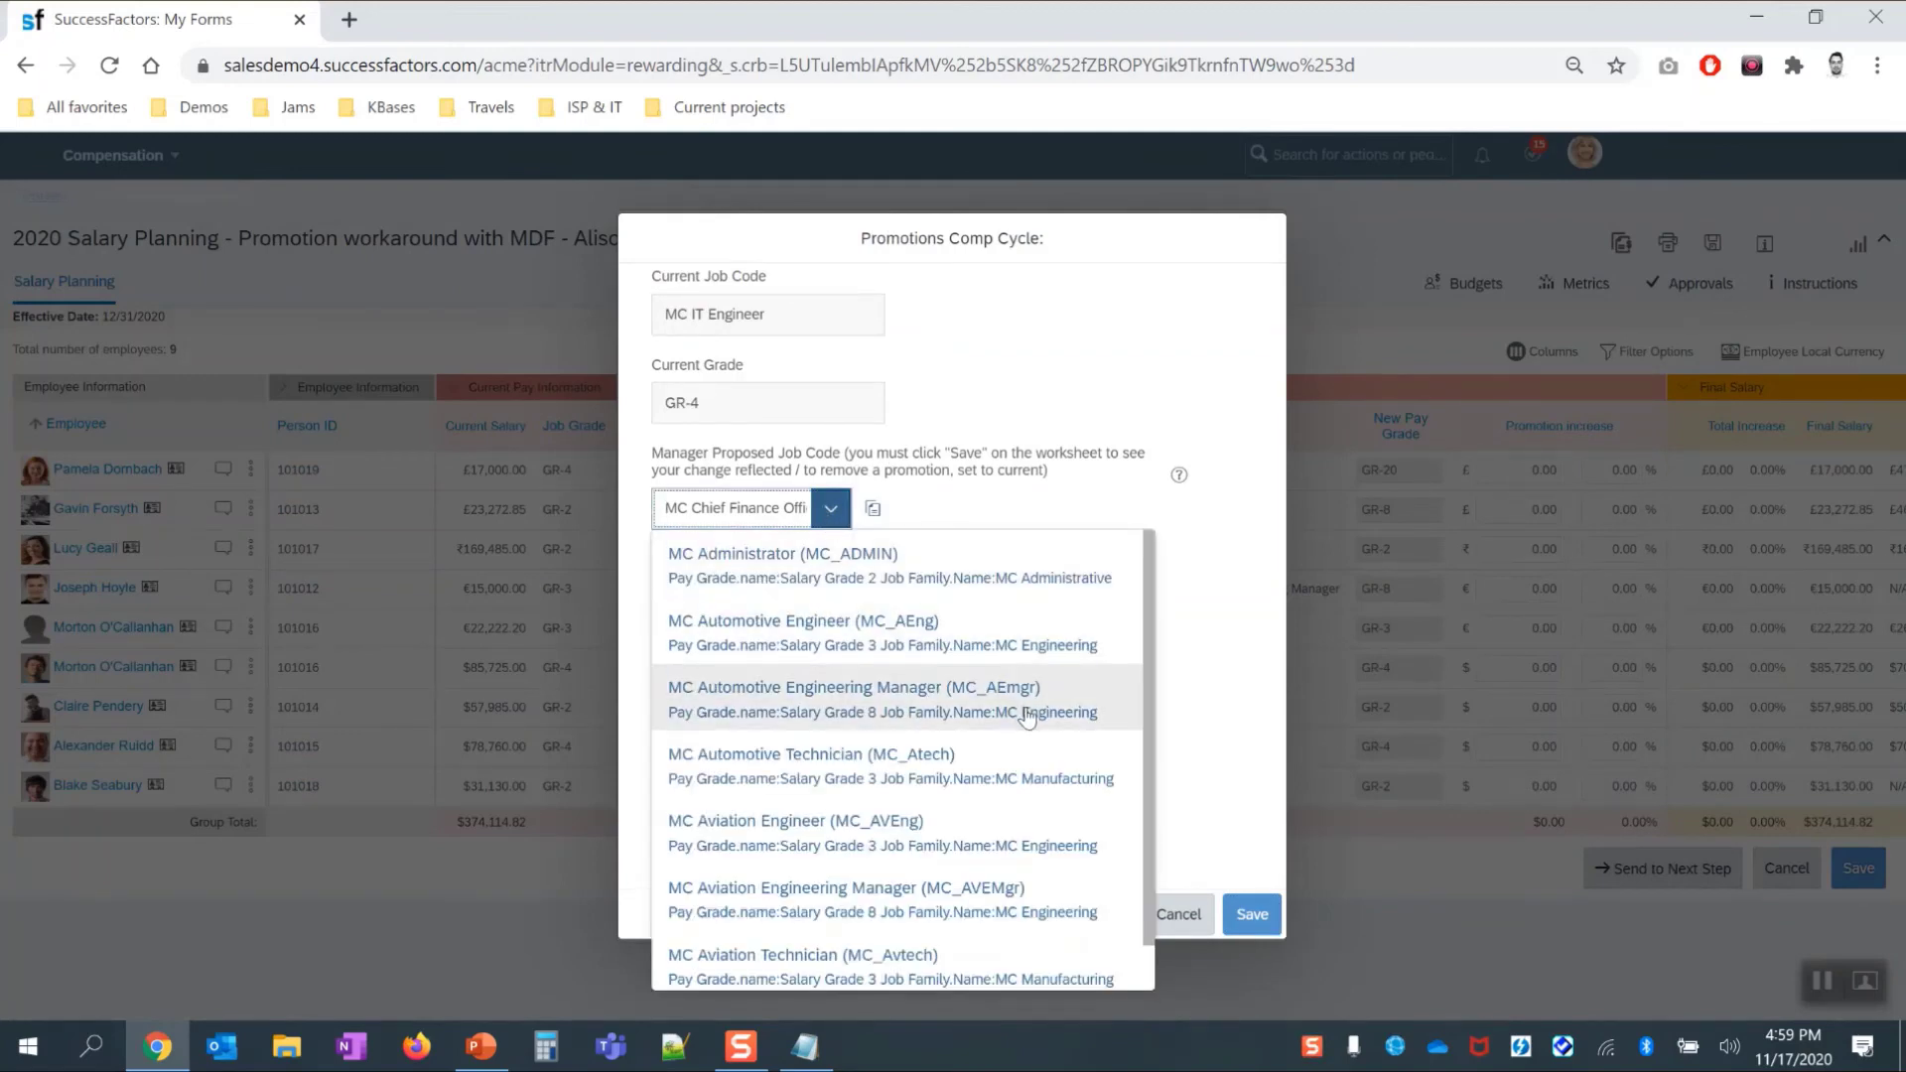
{"action": "scroll", "coordinate": [1027, 715], "scroll_direction": "down", "scroll_amount": 3}
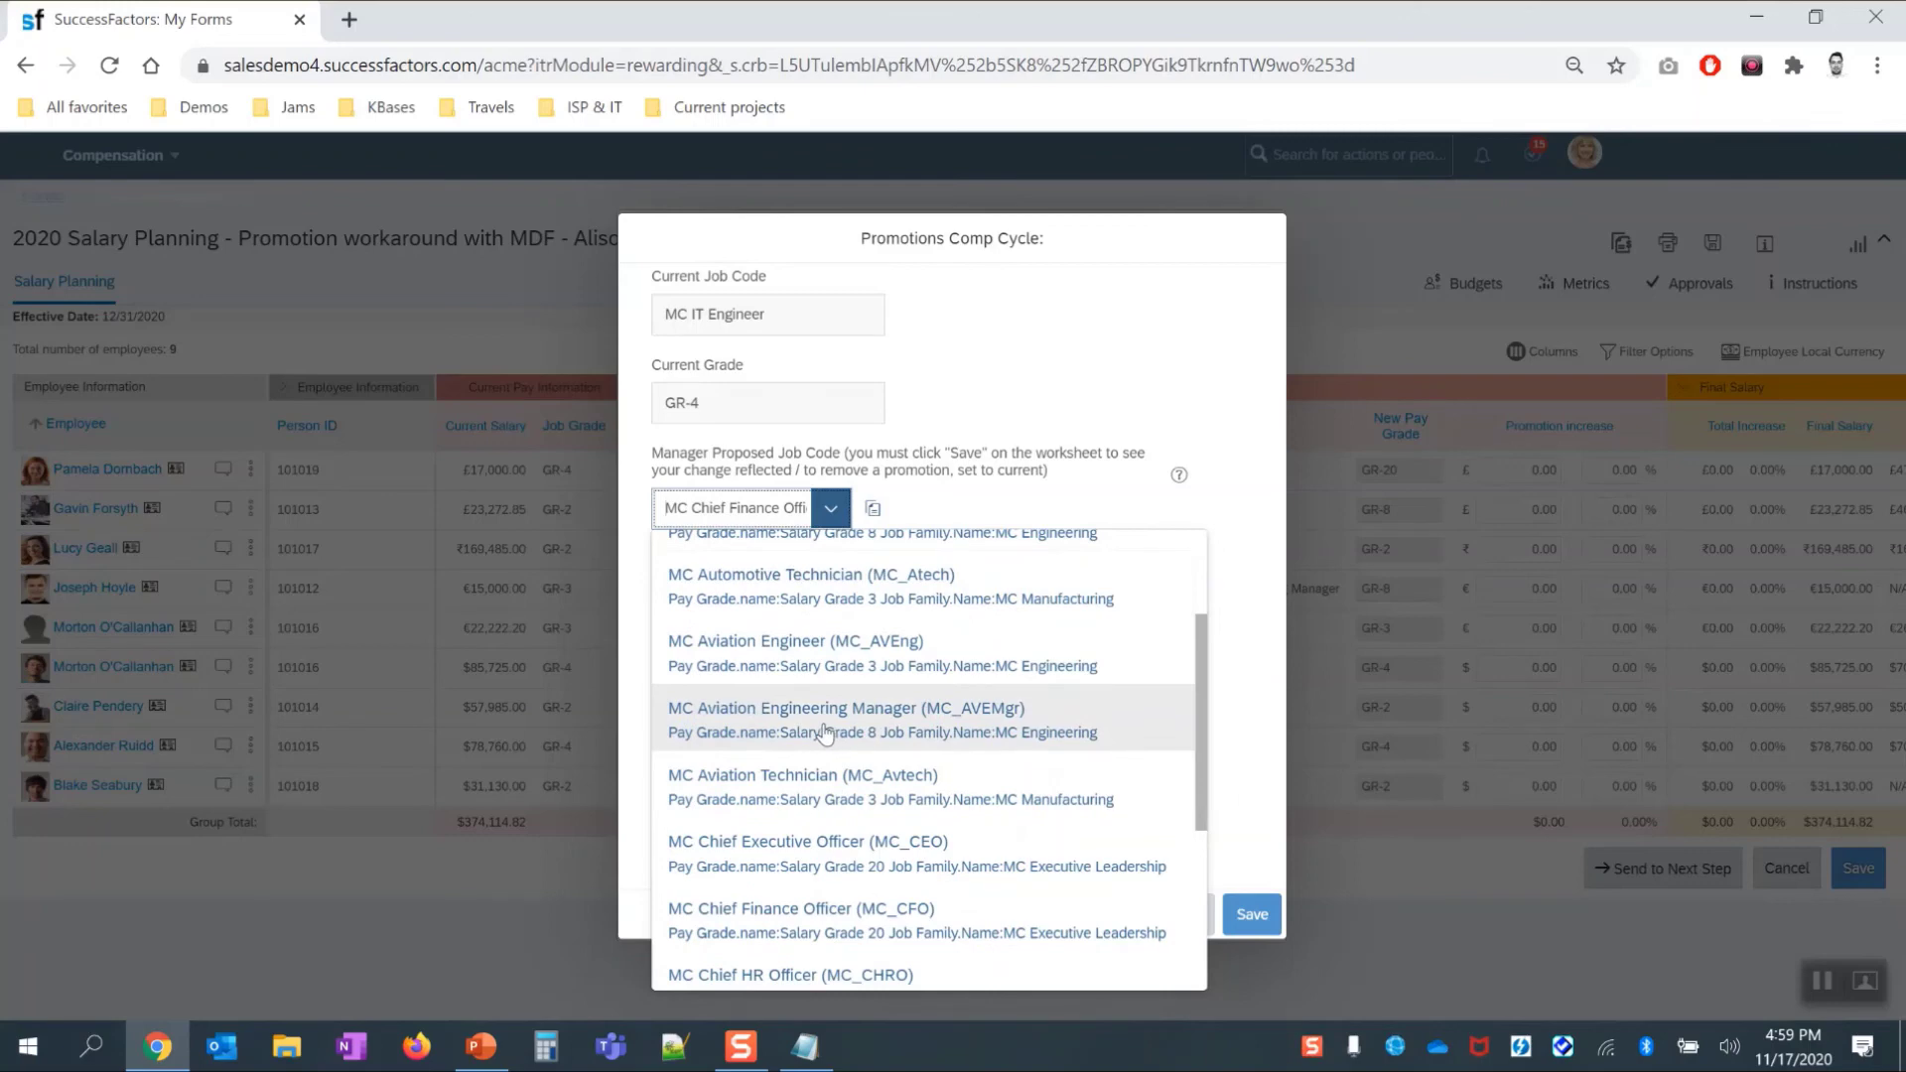
{"action": "left_click", "coordinate": [901, 726]}
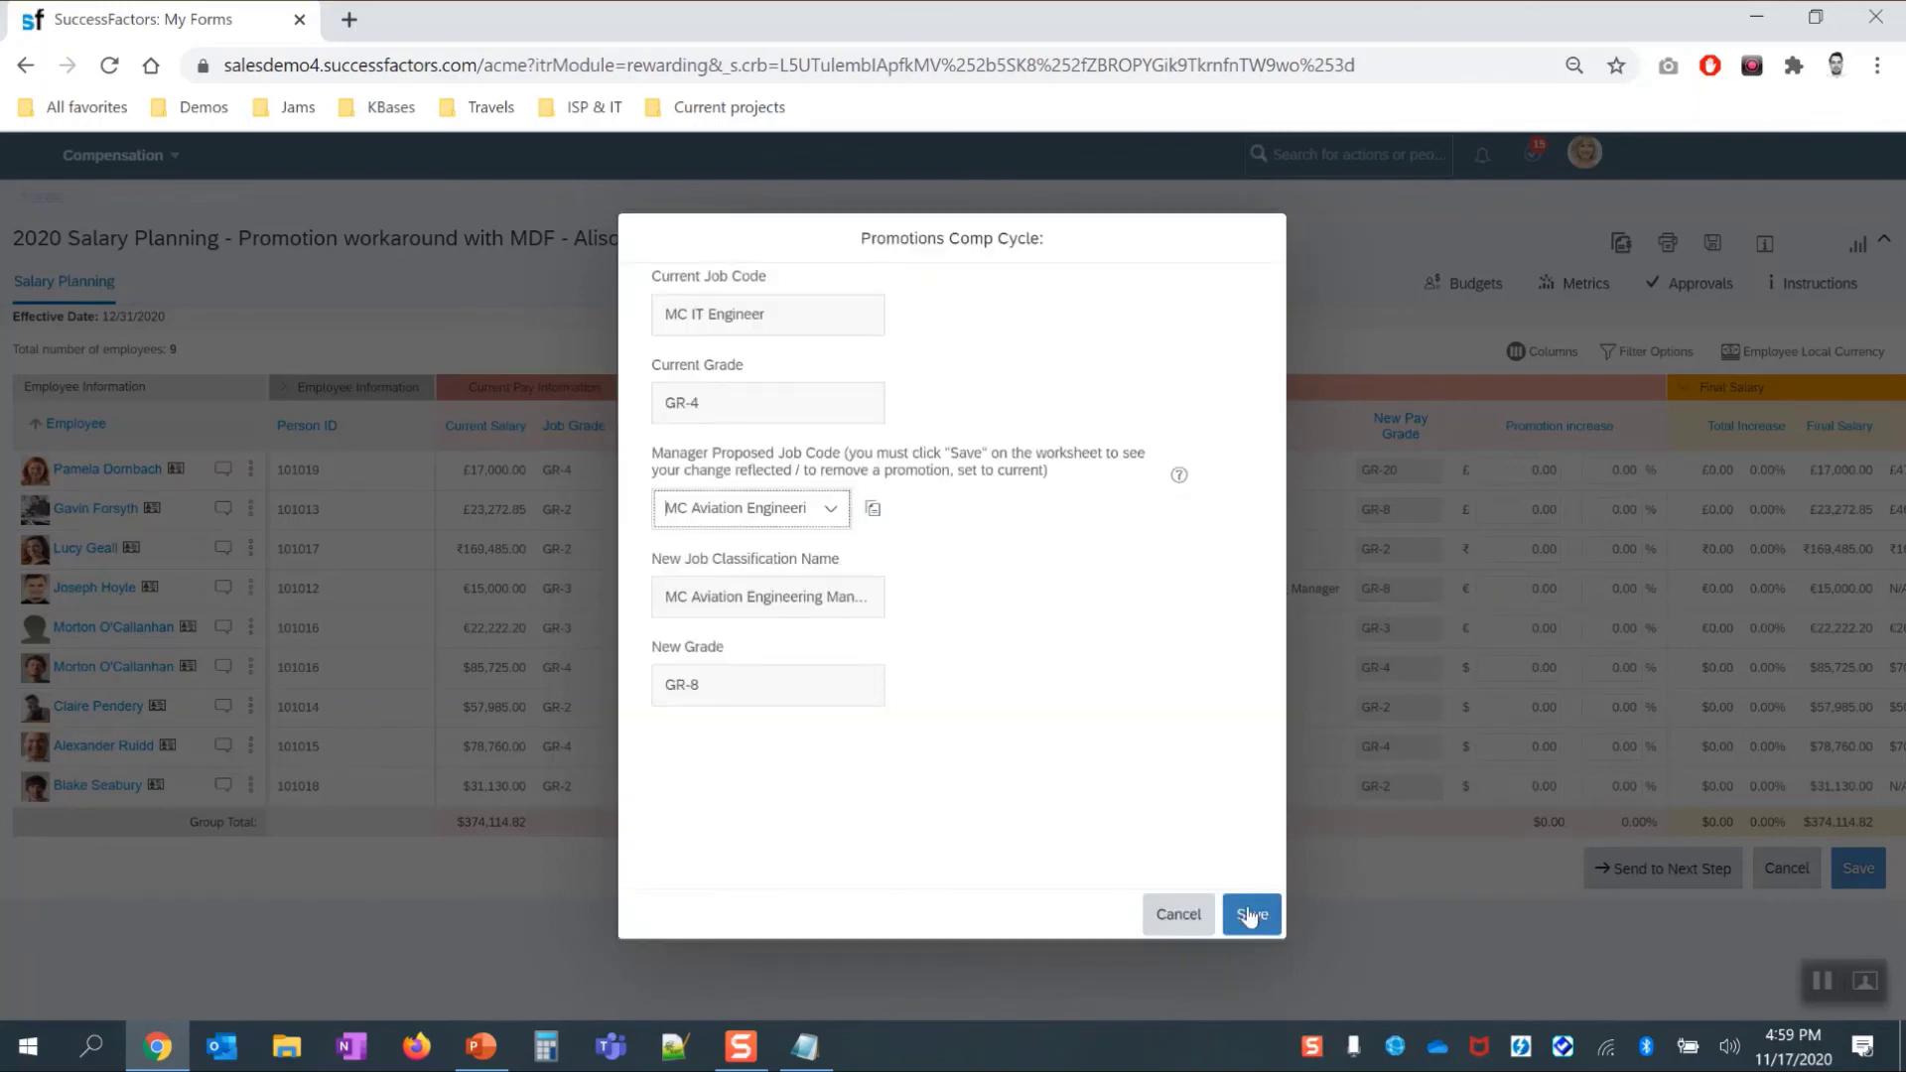
{"action": "left_click", "coordinate": [1248, 915]}
{"action": "left_click", "coordinate": [1247, 914]}
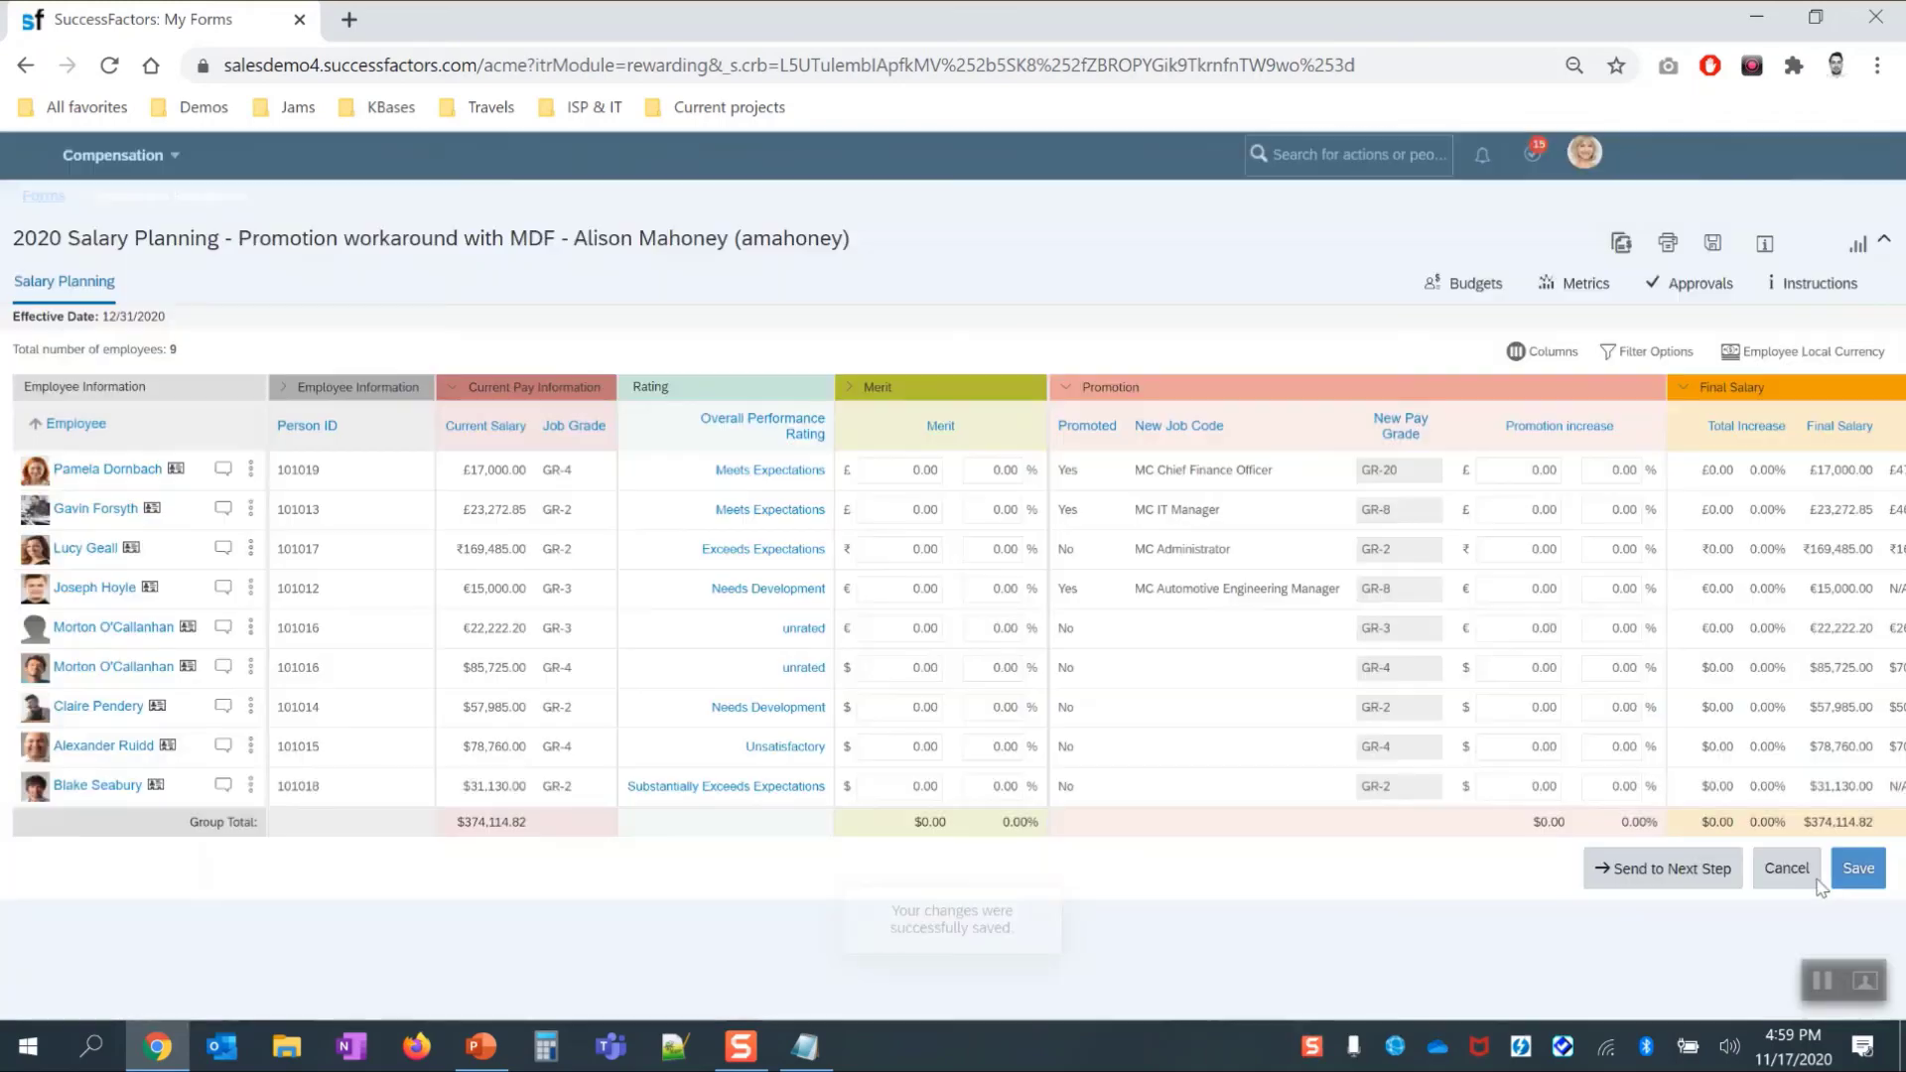
{"action": "left_click", "coordinate": [1849, 871]}
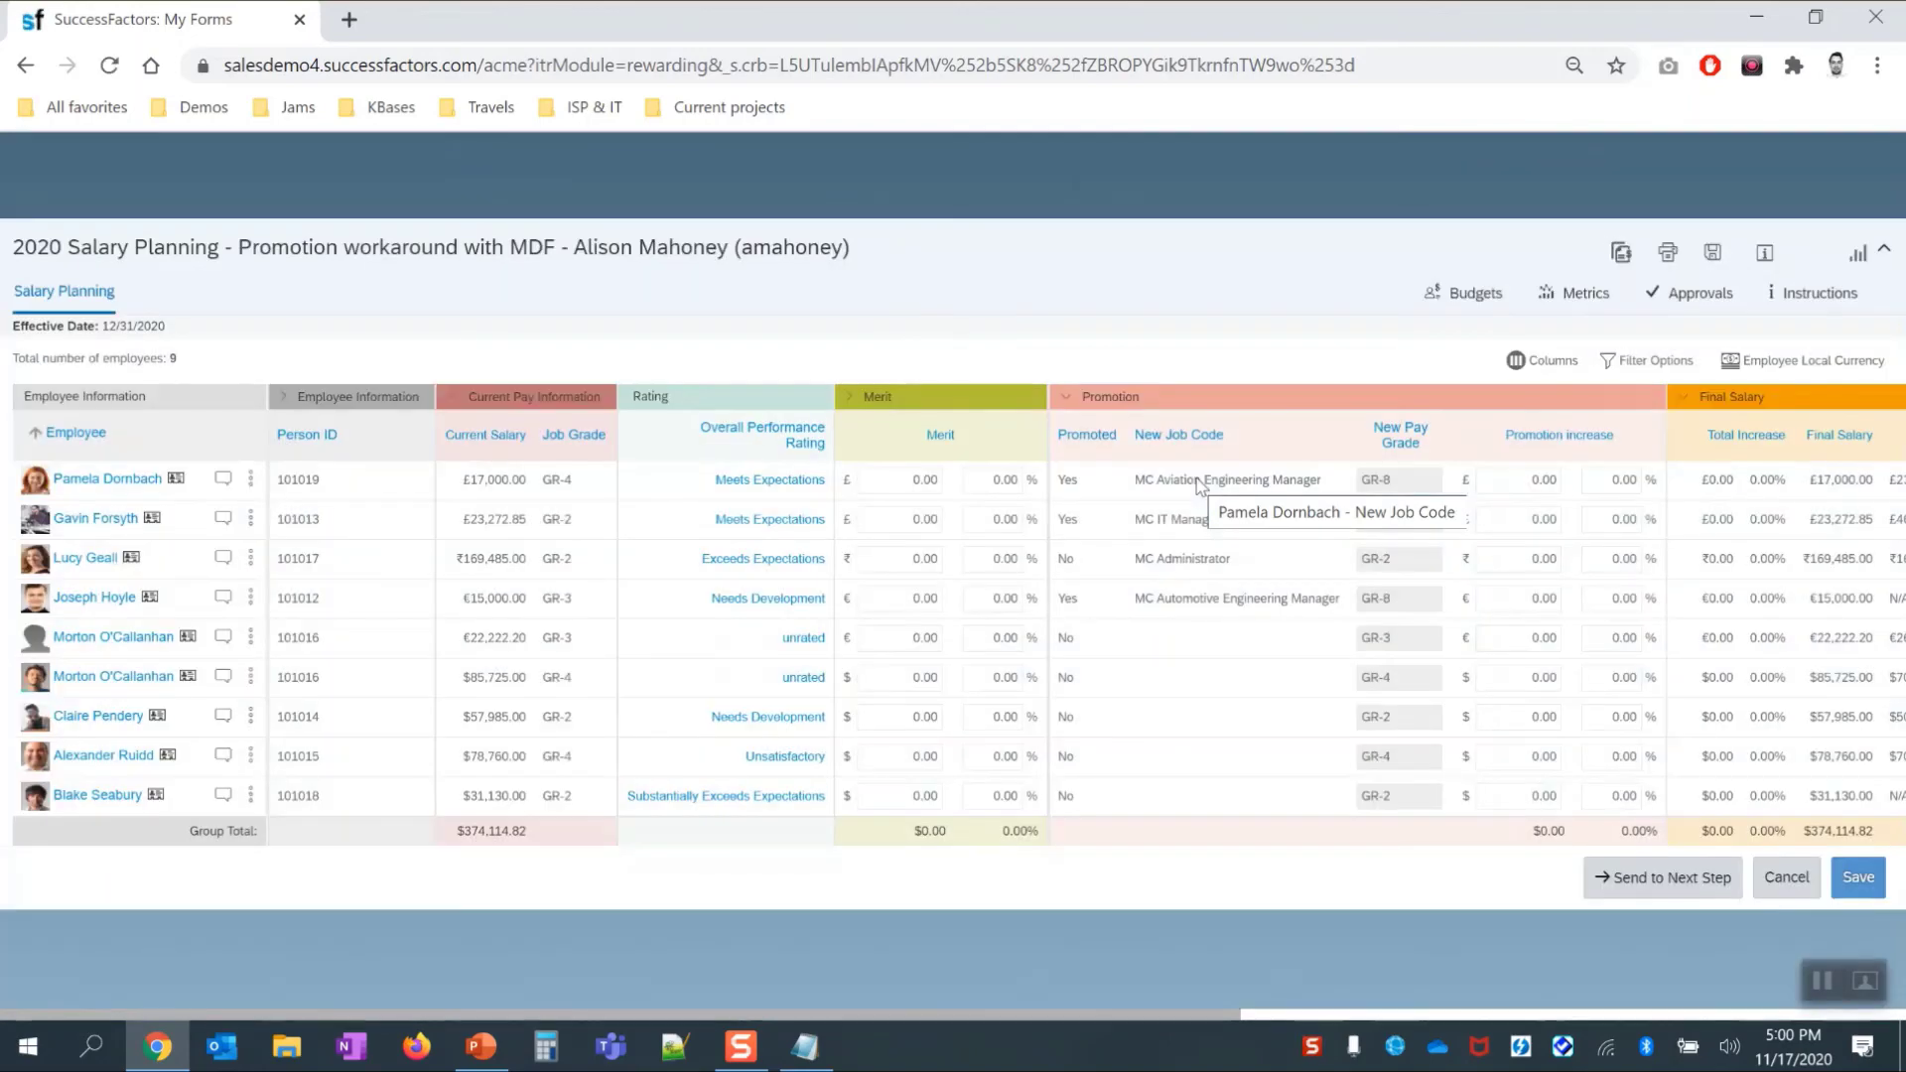
Step: Check the first employee's New Job Code along with the Final Salary Range, Compa-ratio and Range Penetration columns
{"action": "double_click", "coordinate": [1197, 478]}
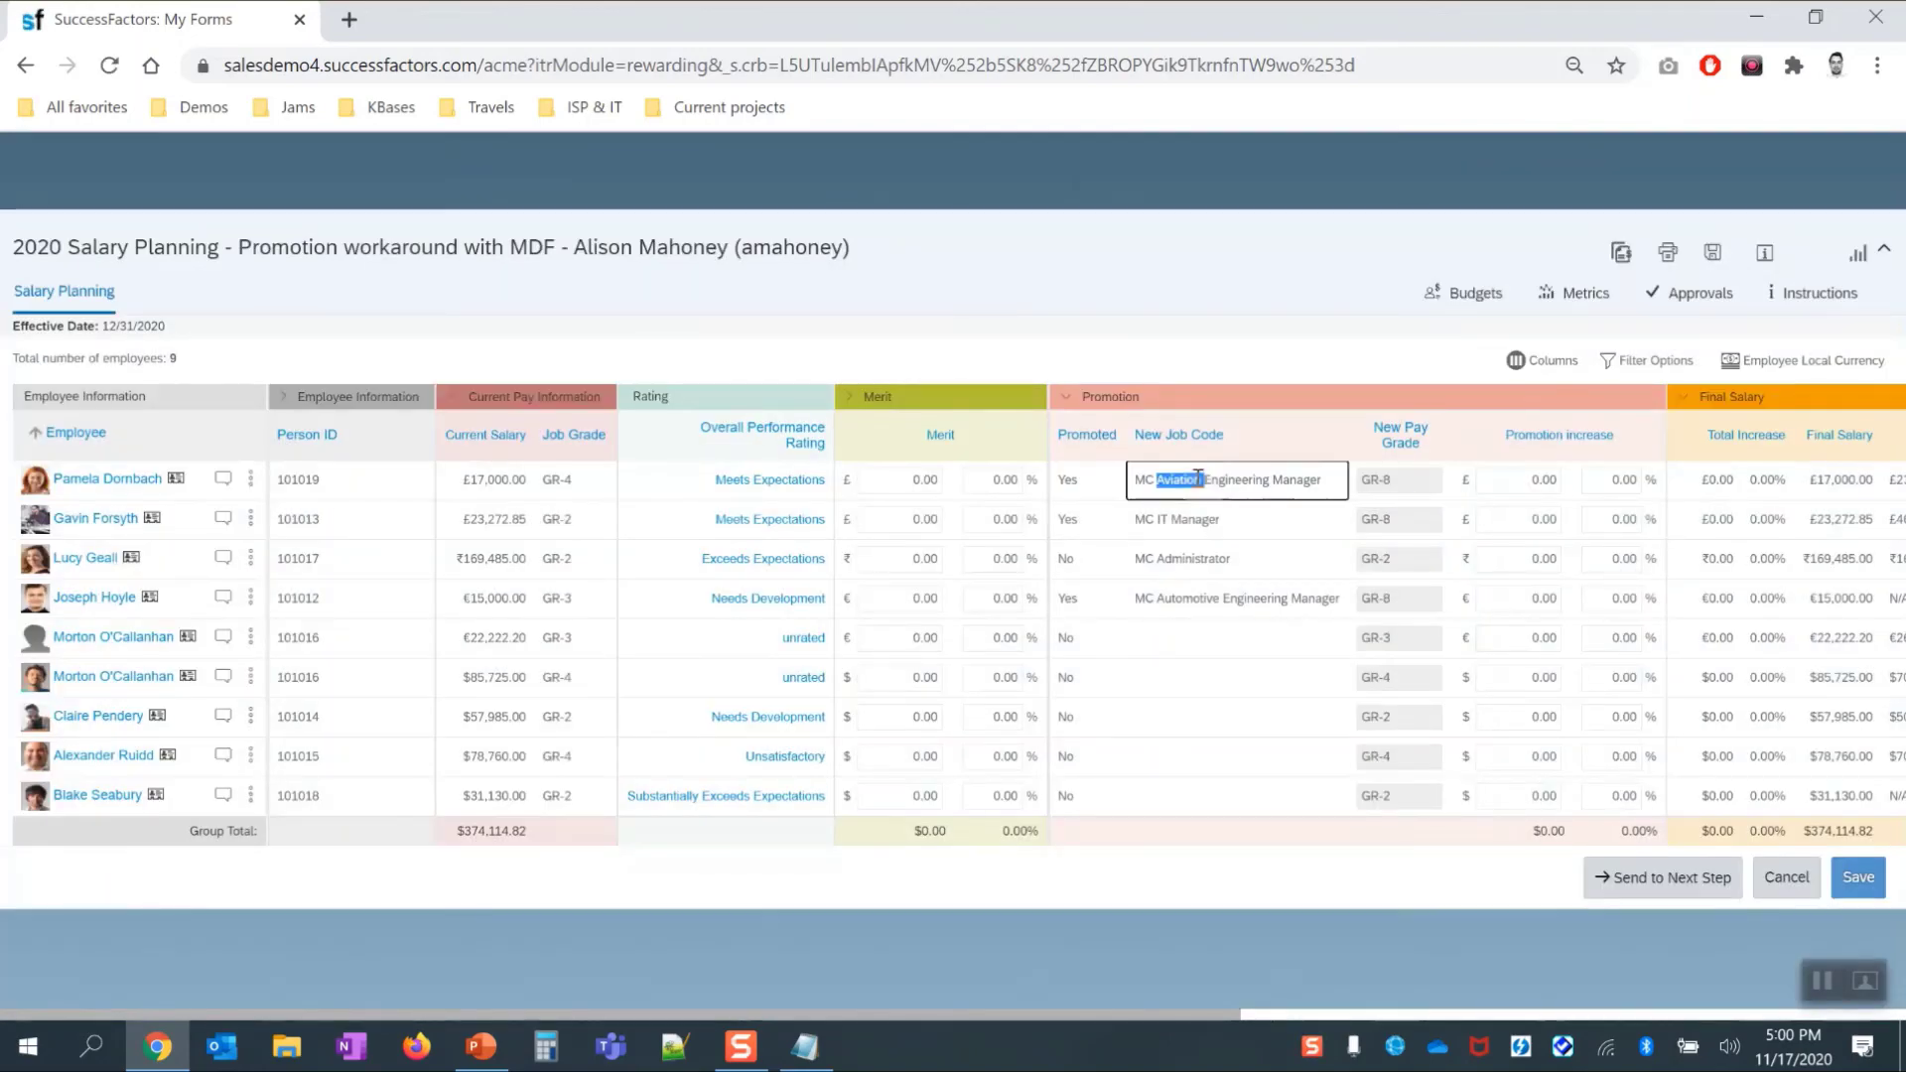
{"action": "left_click", "coordinate": [1197, 477]}
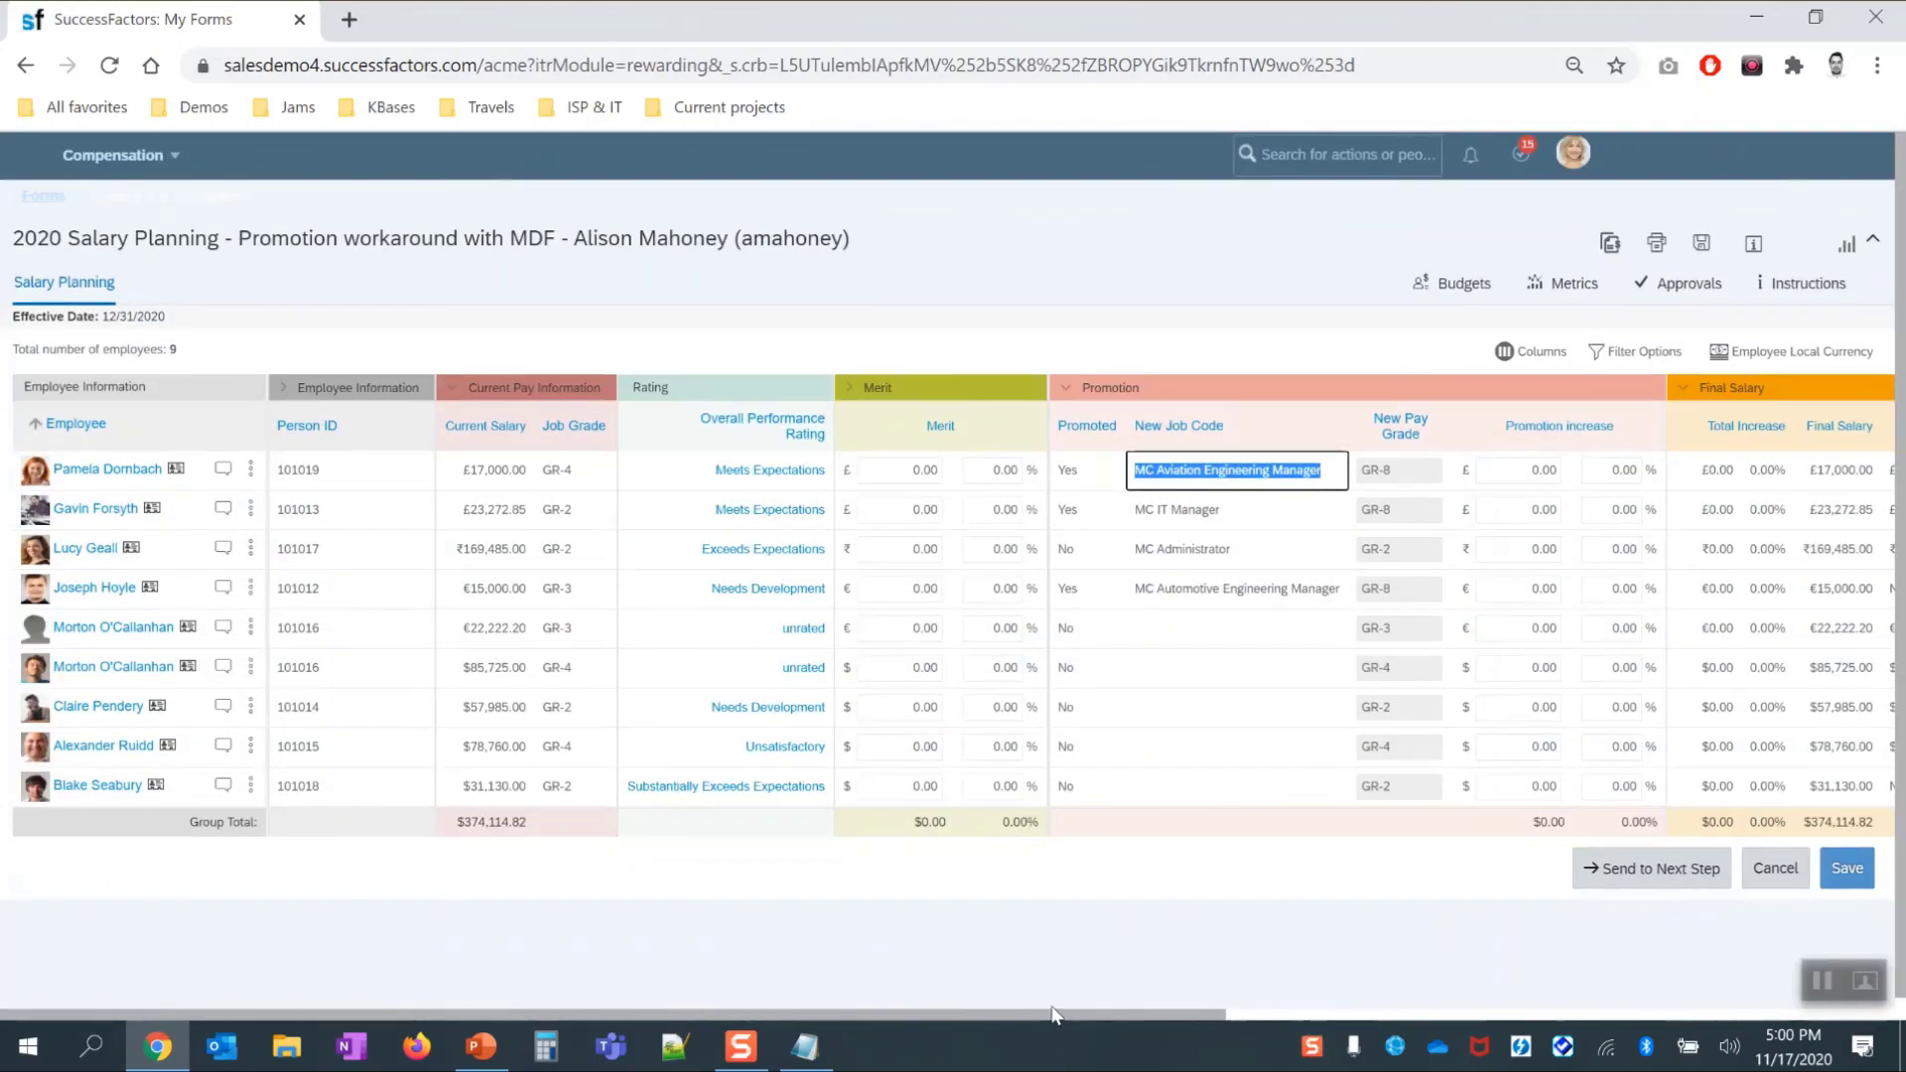
{"action": "left_click_drag", "start_coordinate": [1054, 1012], "coordinate": [1538, 1013]}
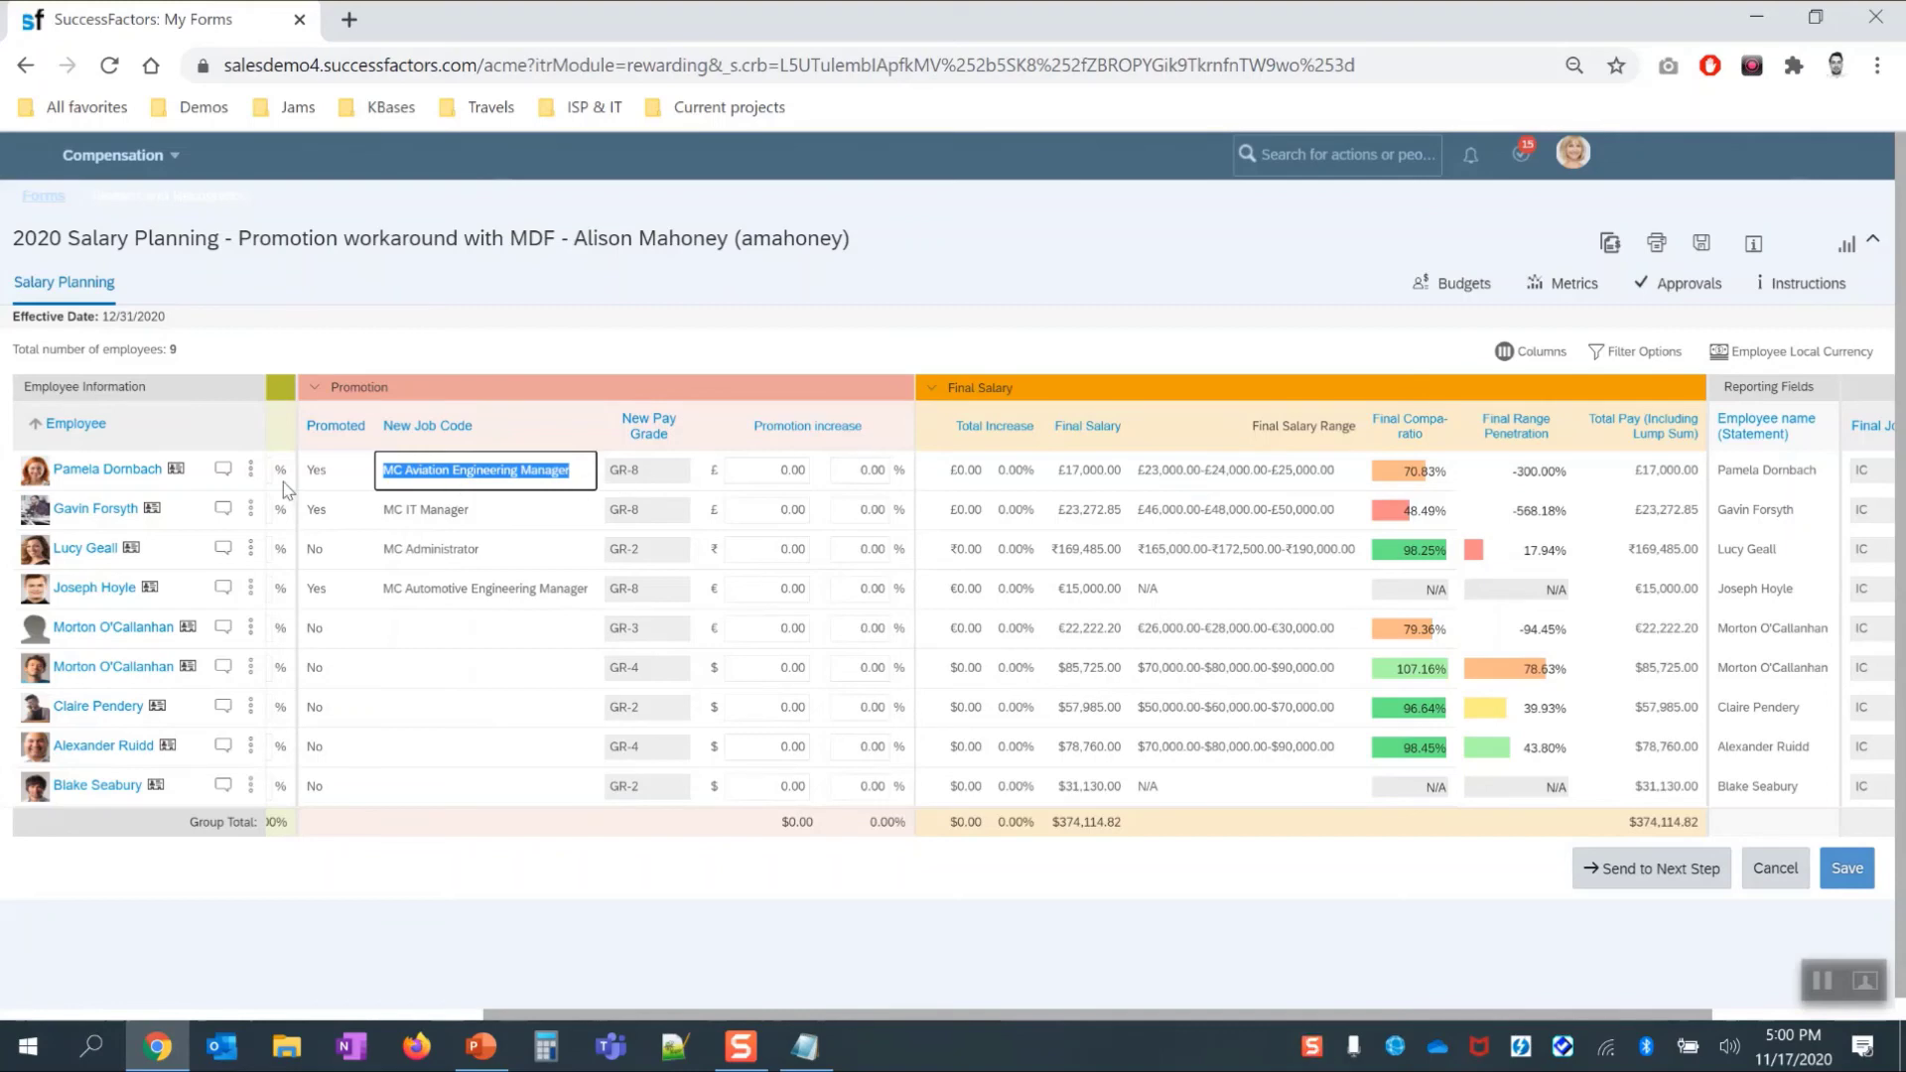
{"action": "left_click", "coordinate": [207, 348]}
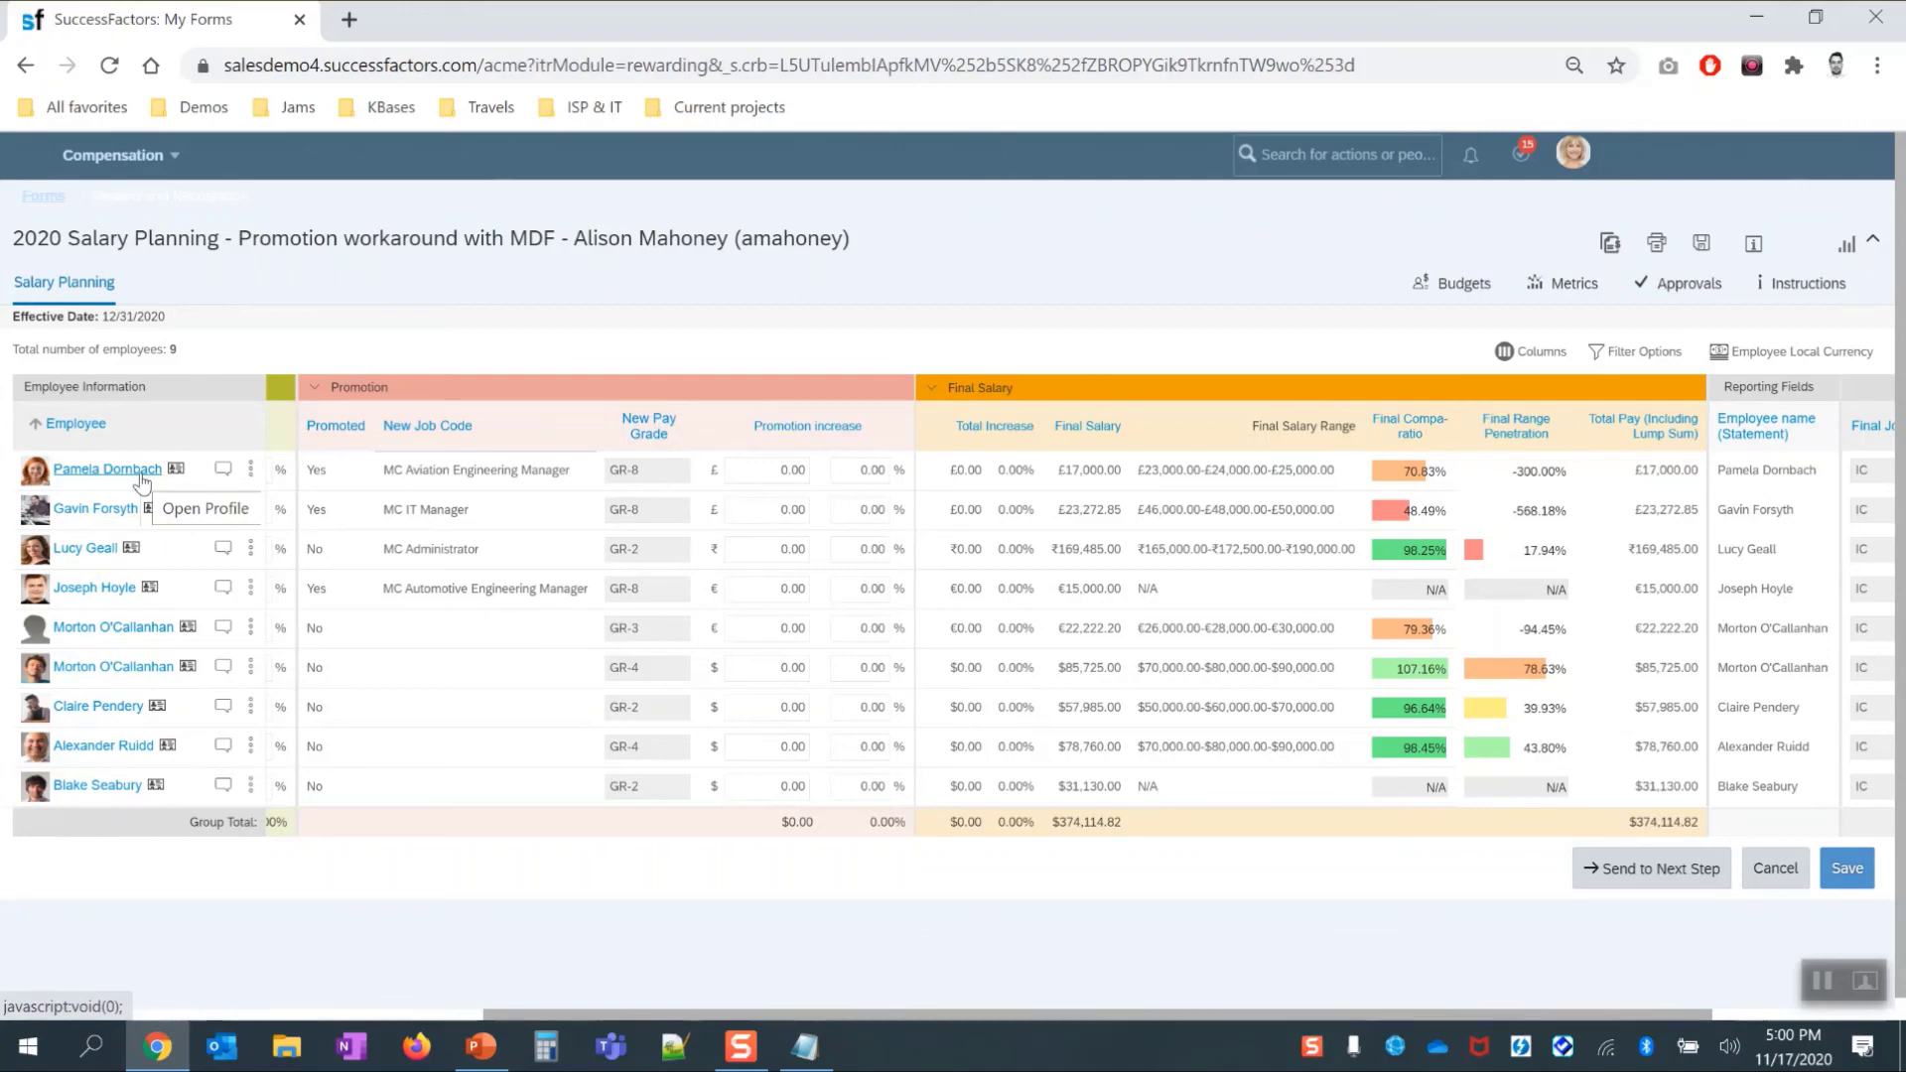
Step: Review the actions available for the first employee, including Promote, and the New Job Code in that row
{"action": "left_click", "coordinate": [250, 469]}
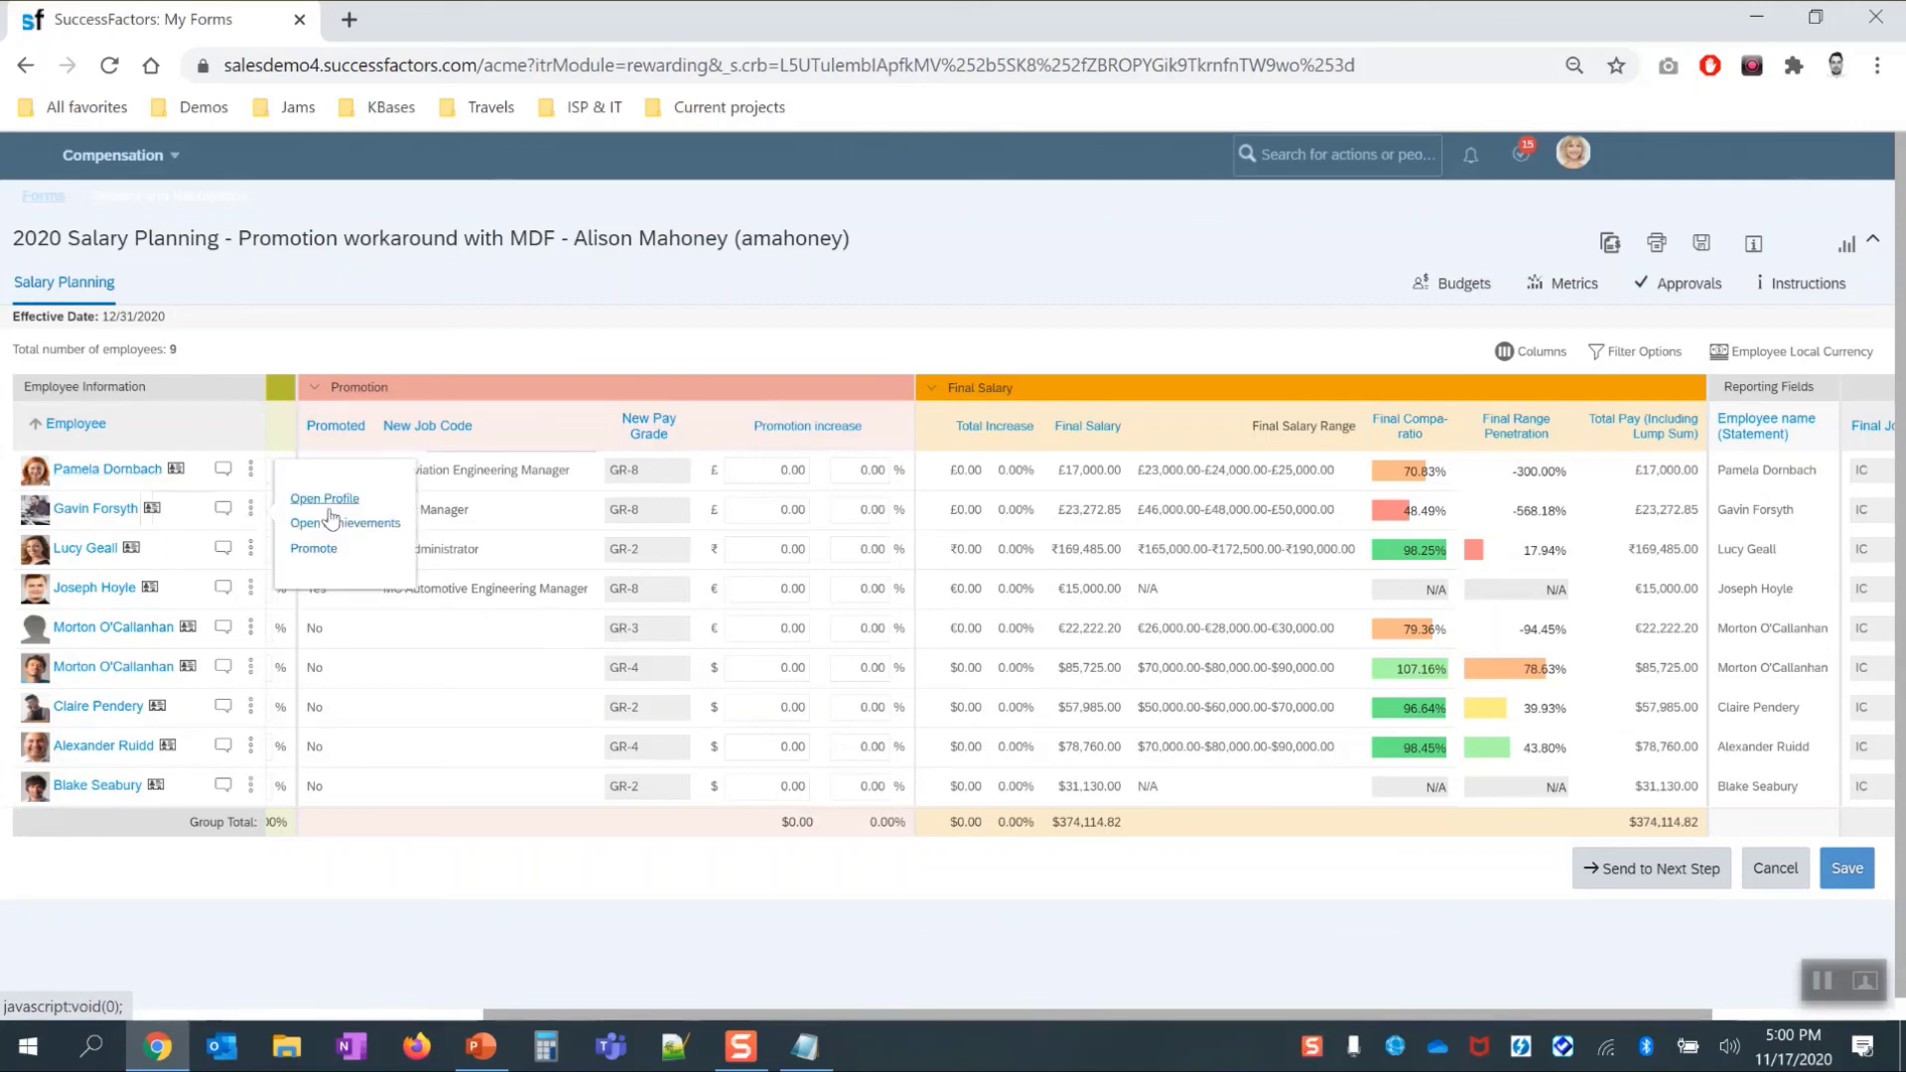
{"action": "left_click", "coordinate": [467, 468]}
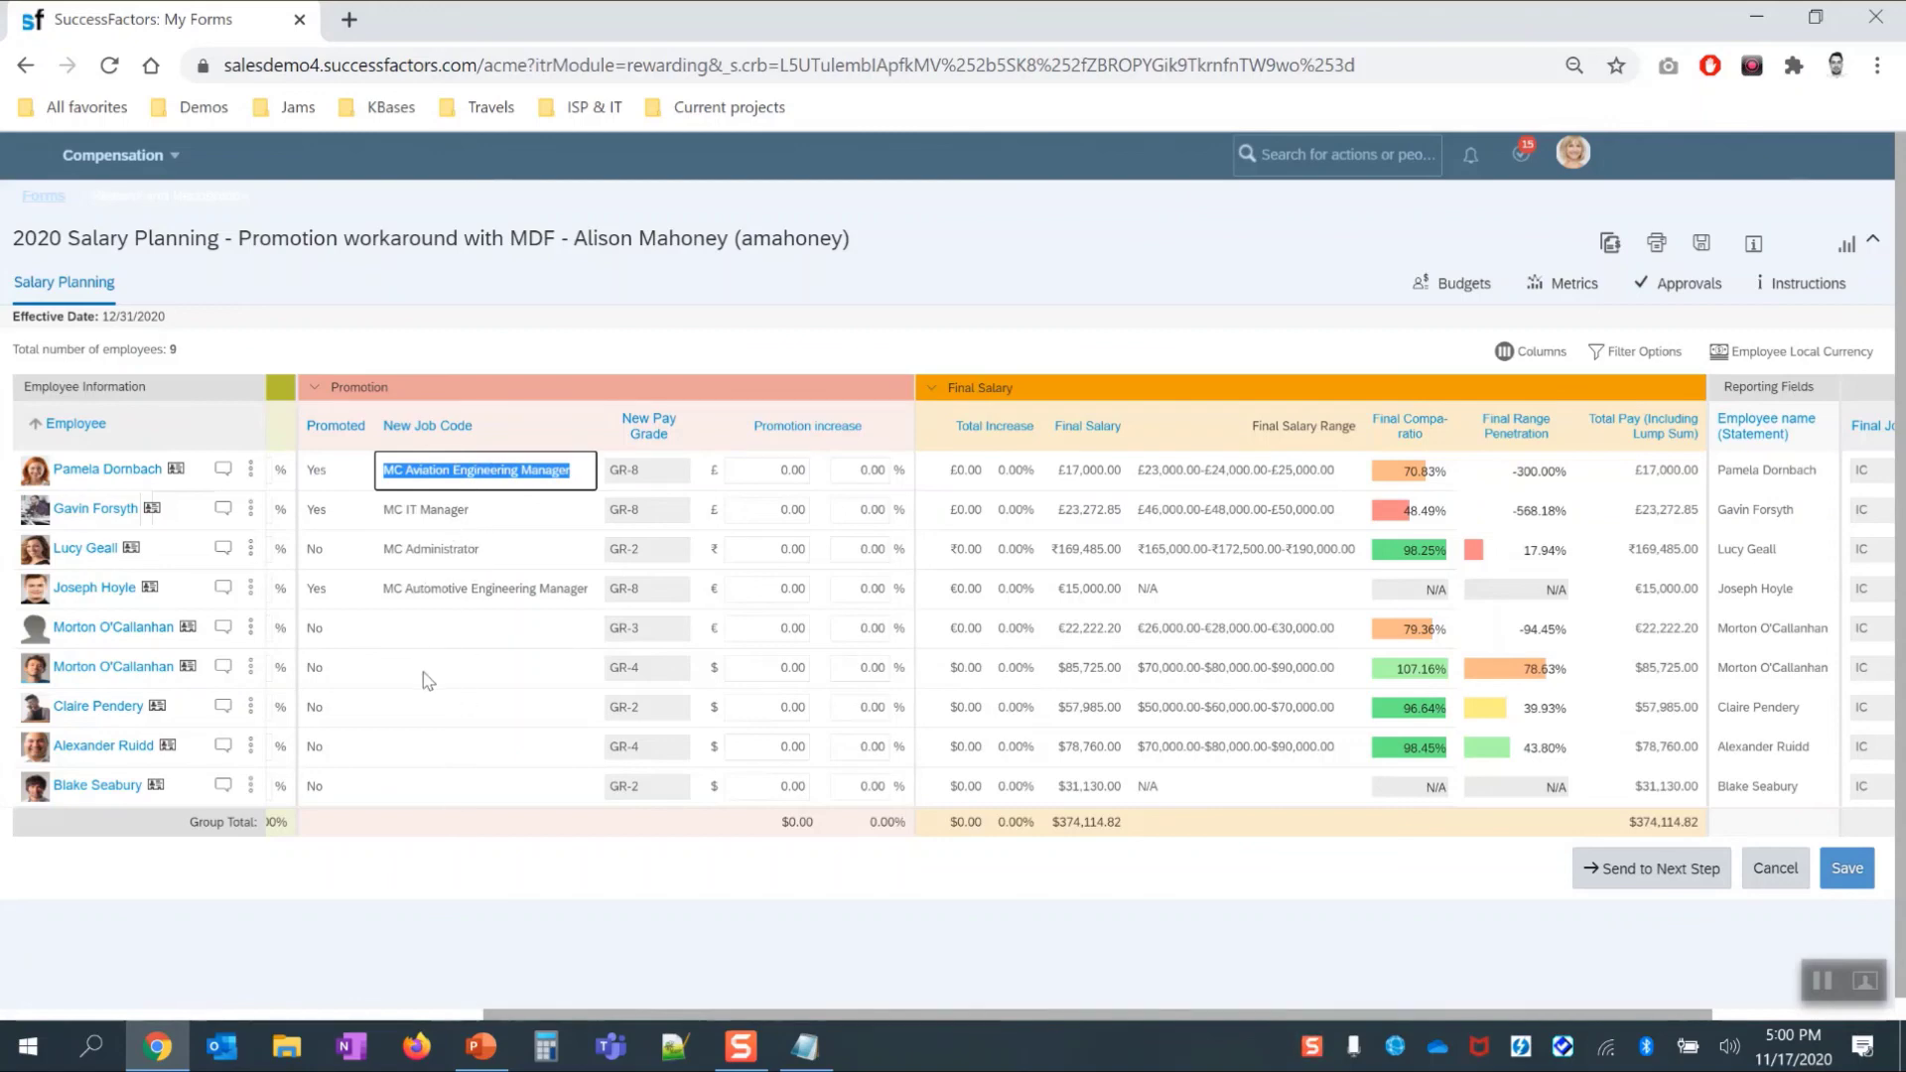
{"action": "left_click", "coordinate": [425, 483]}
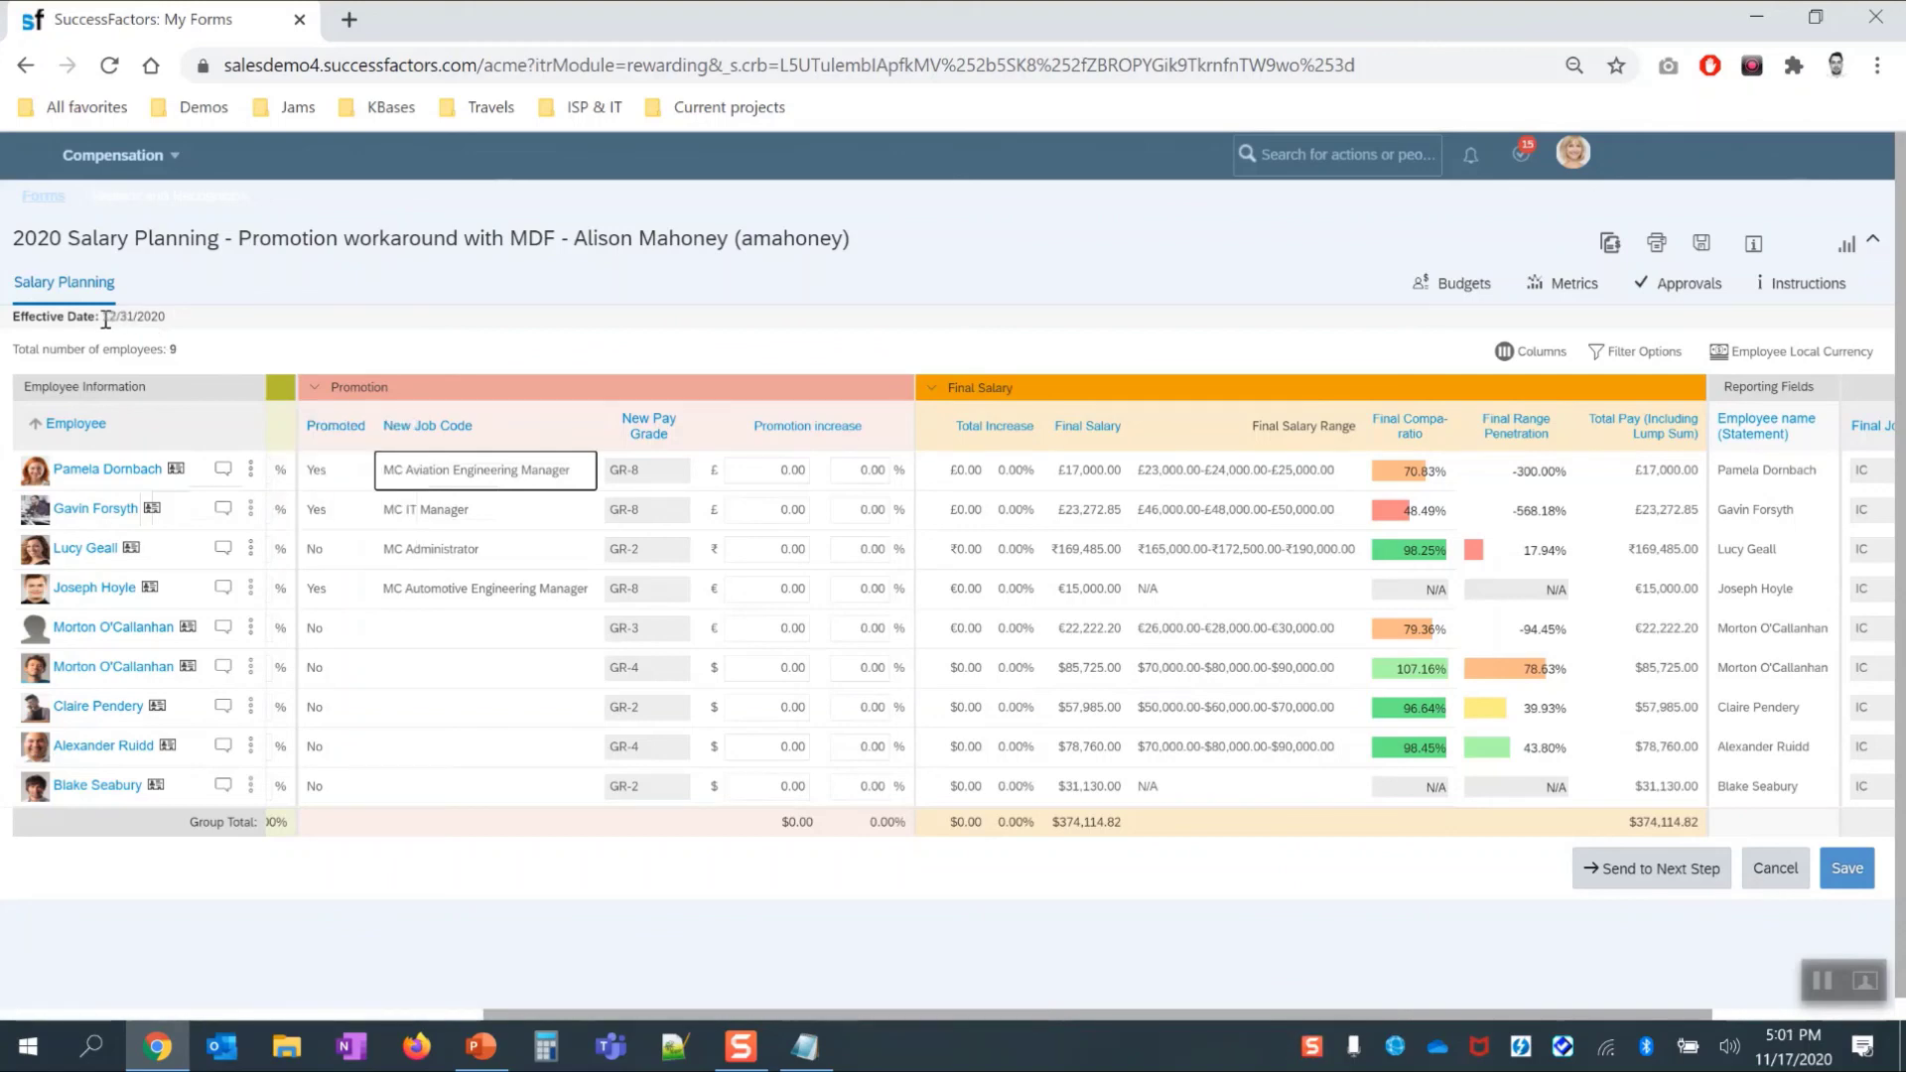
Step: Open the first employee's profile from their quick card and show the Employment Information section
{"action": "left_click", "coordinate": [176, 468]}
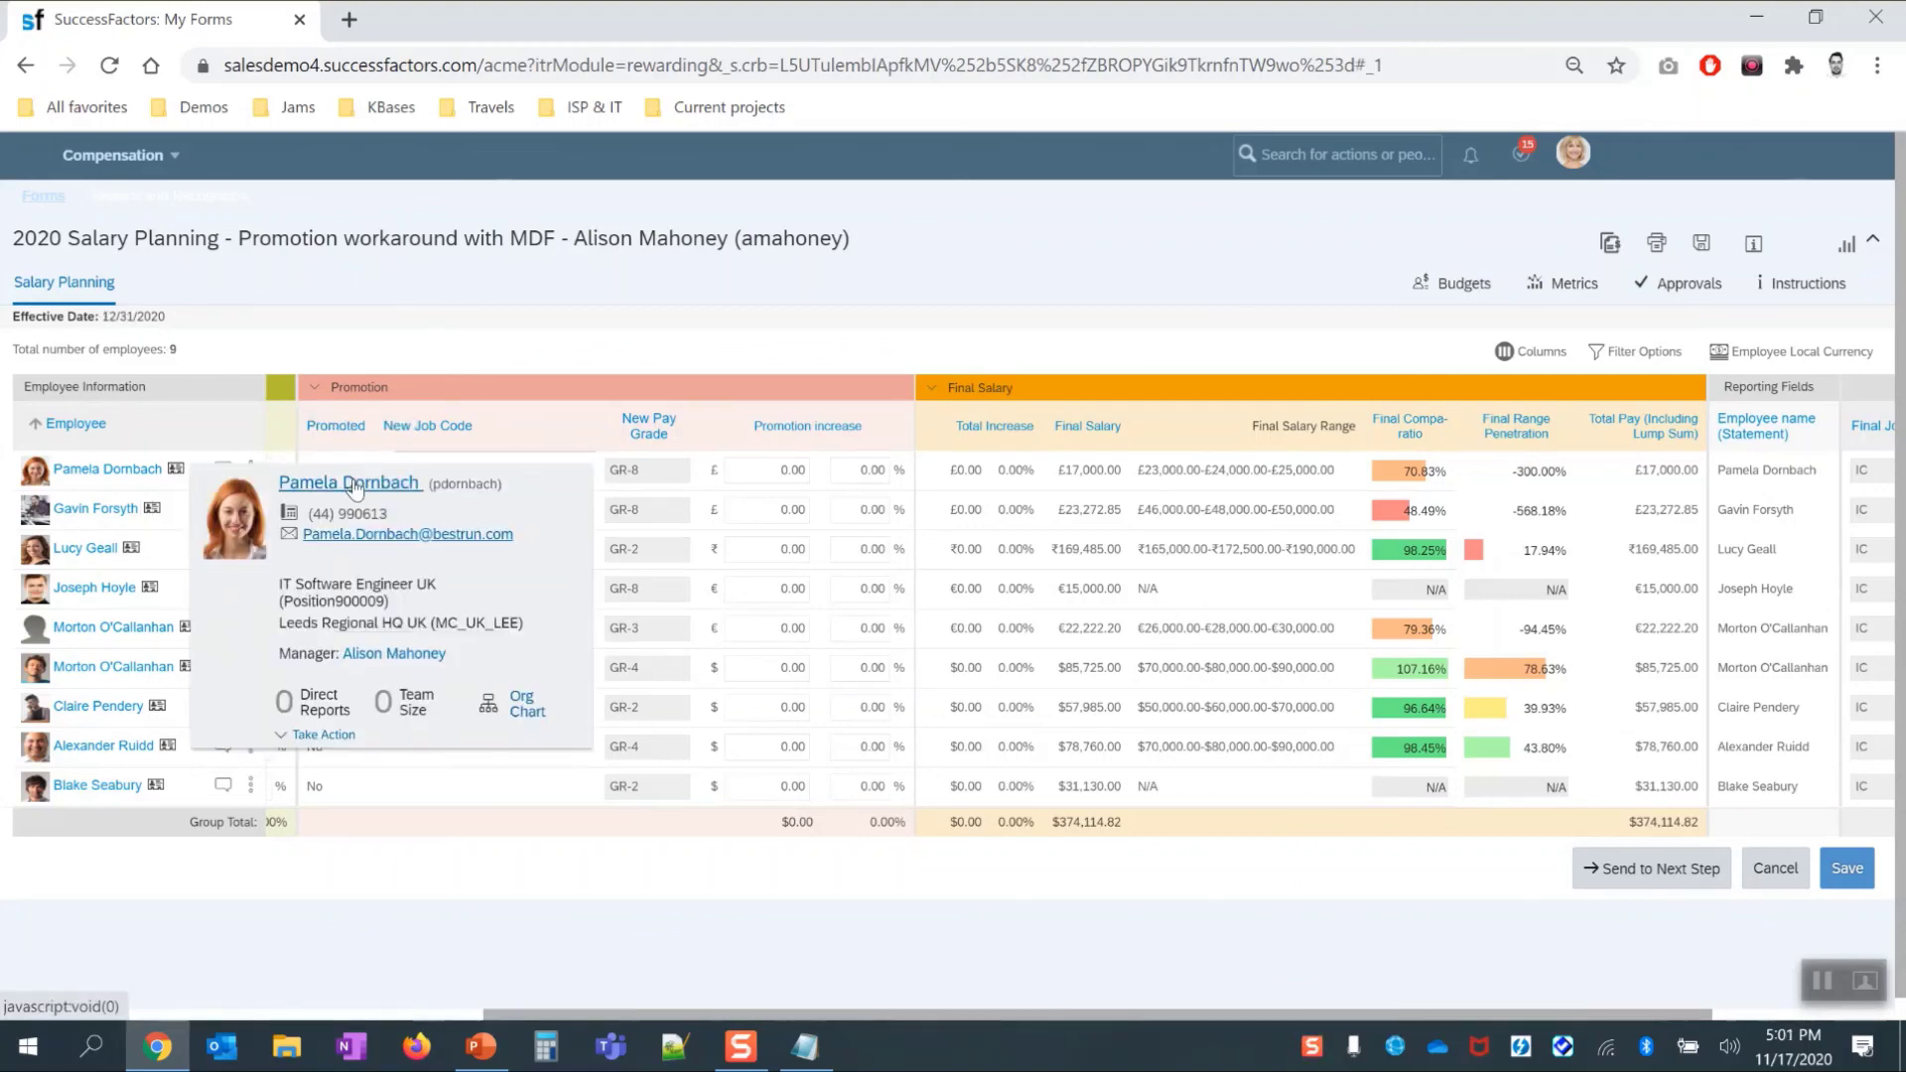
{"action": "left_click", "coordinate": [355, 484]}
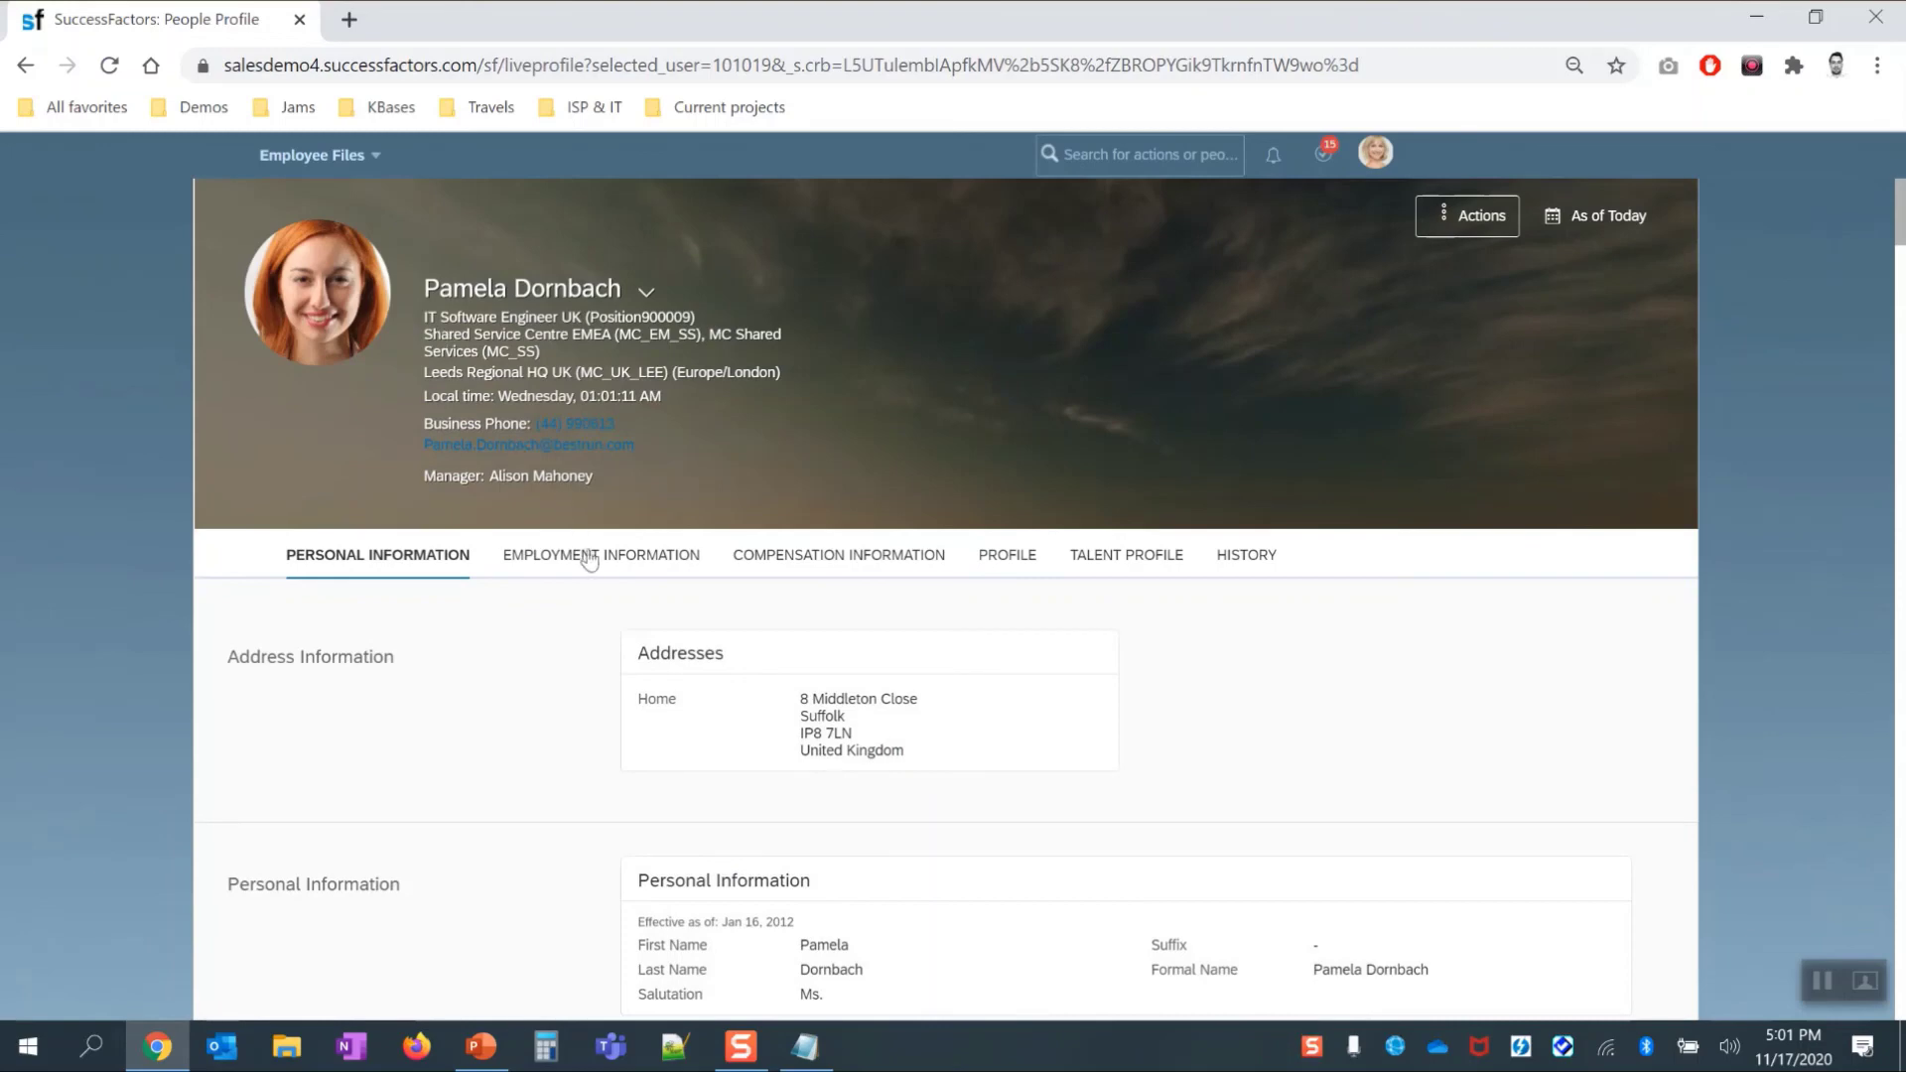
{"action": "left_click", "coordinate": [652, 551]}
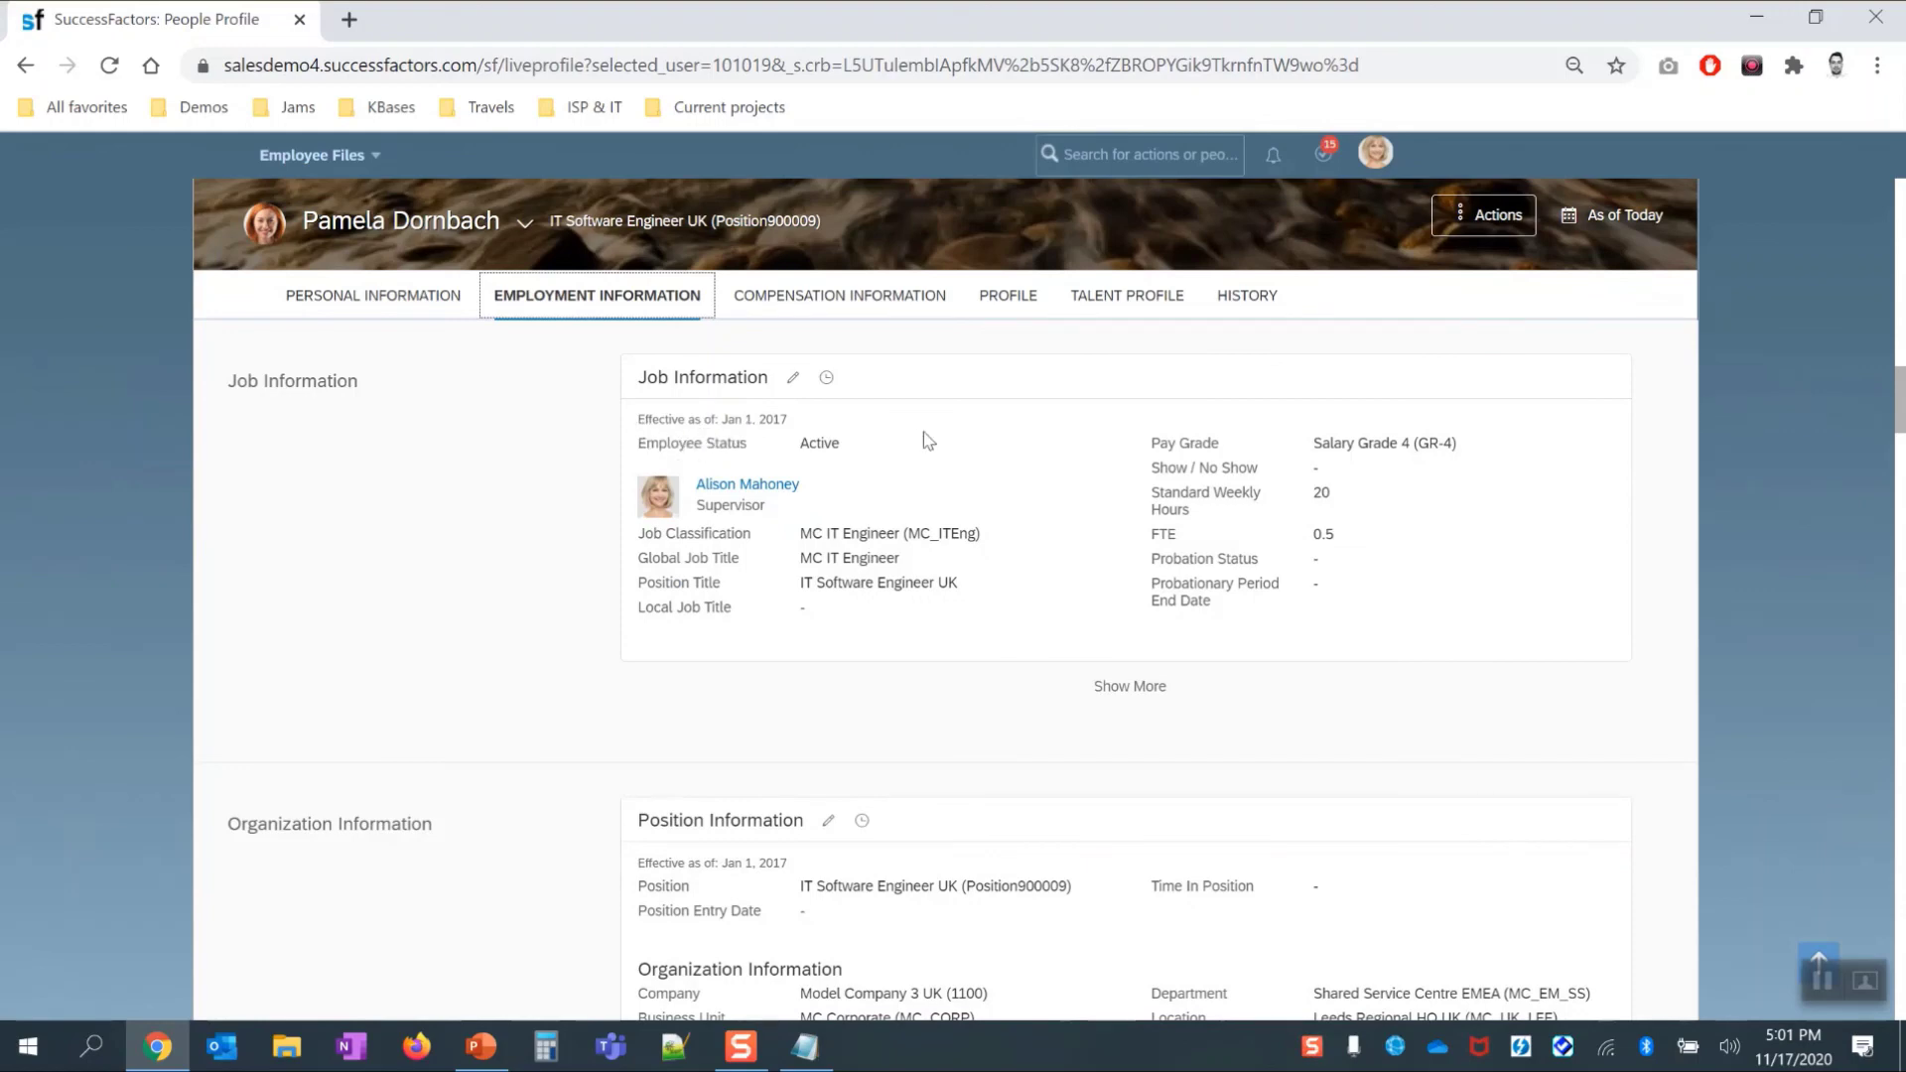
Step: Examine the first employee's Job Information change history, including the Jan 01, 2017 record, and close it
{"action": "left_click", "coordinate": [828, 380]}
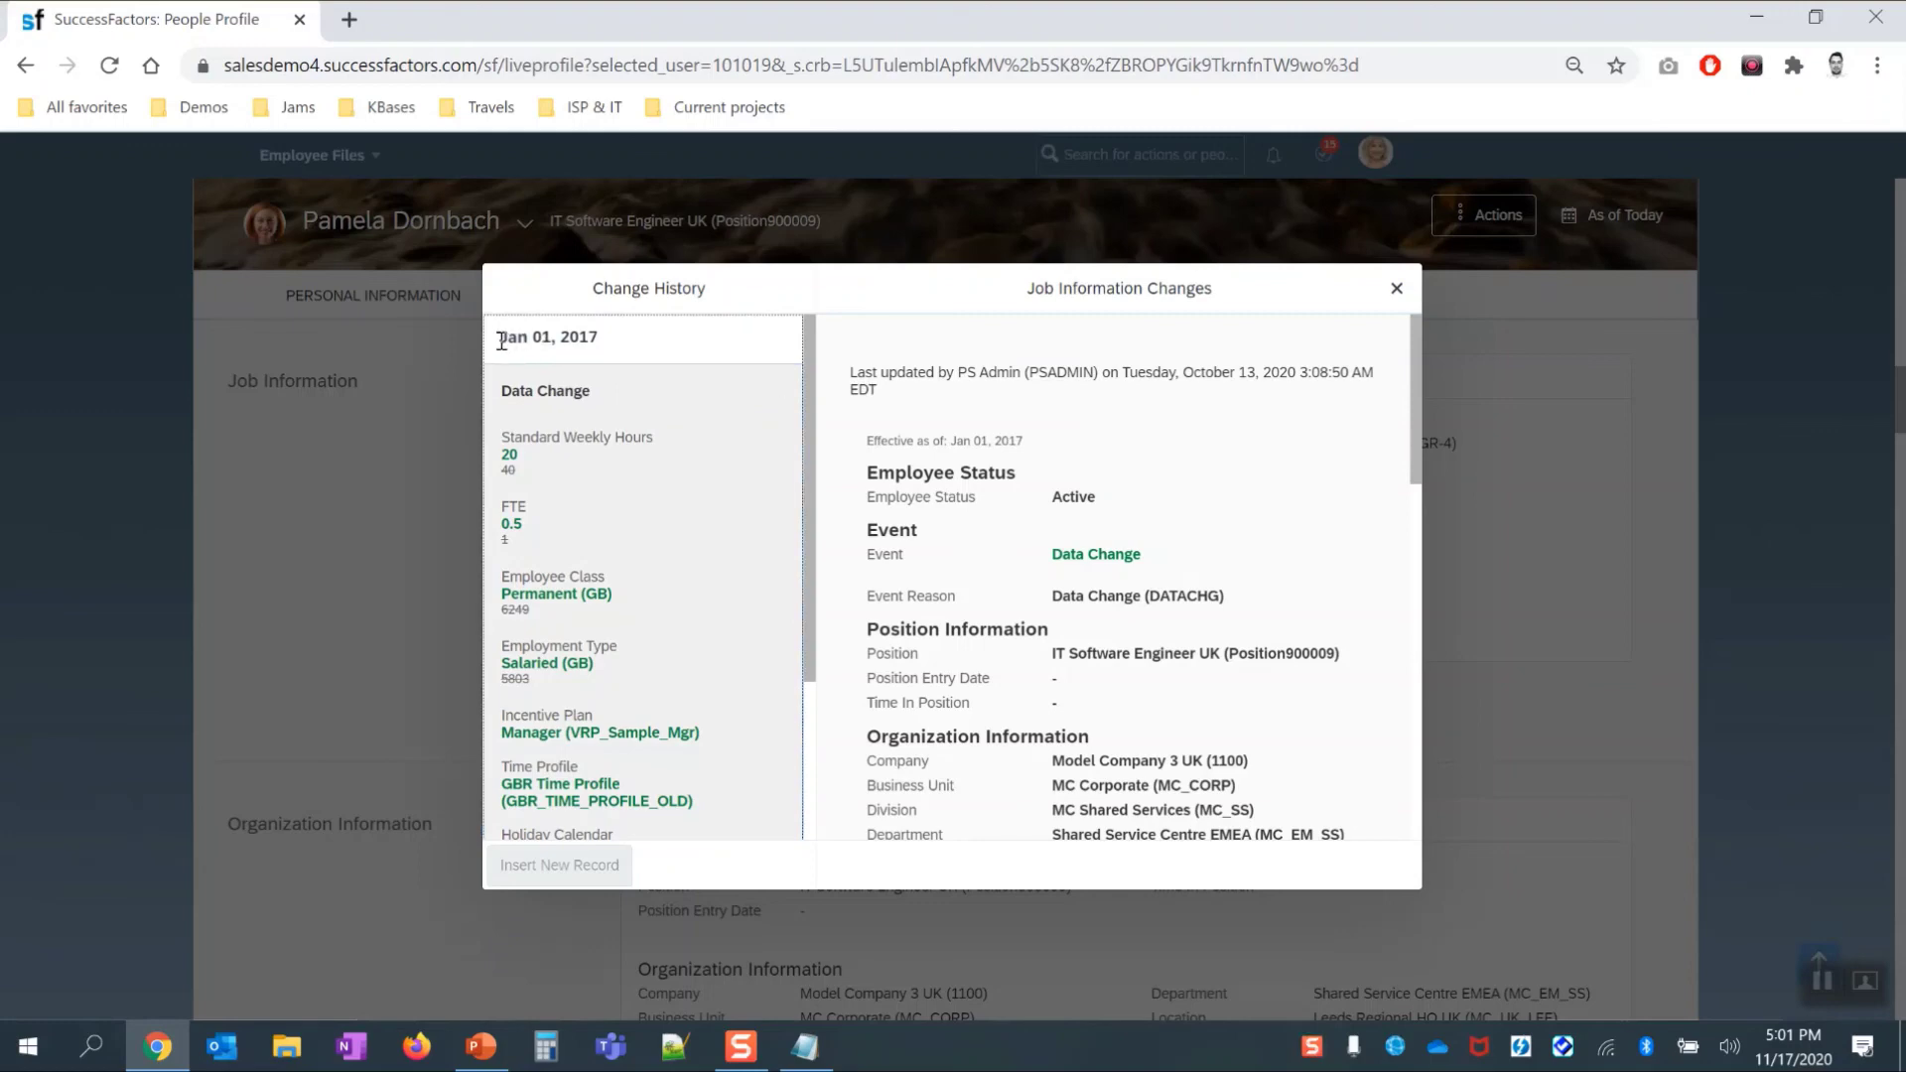
{"action": "left_click", "coordinate": [600, 348]}
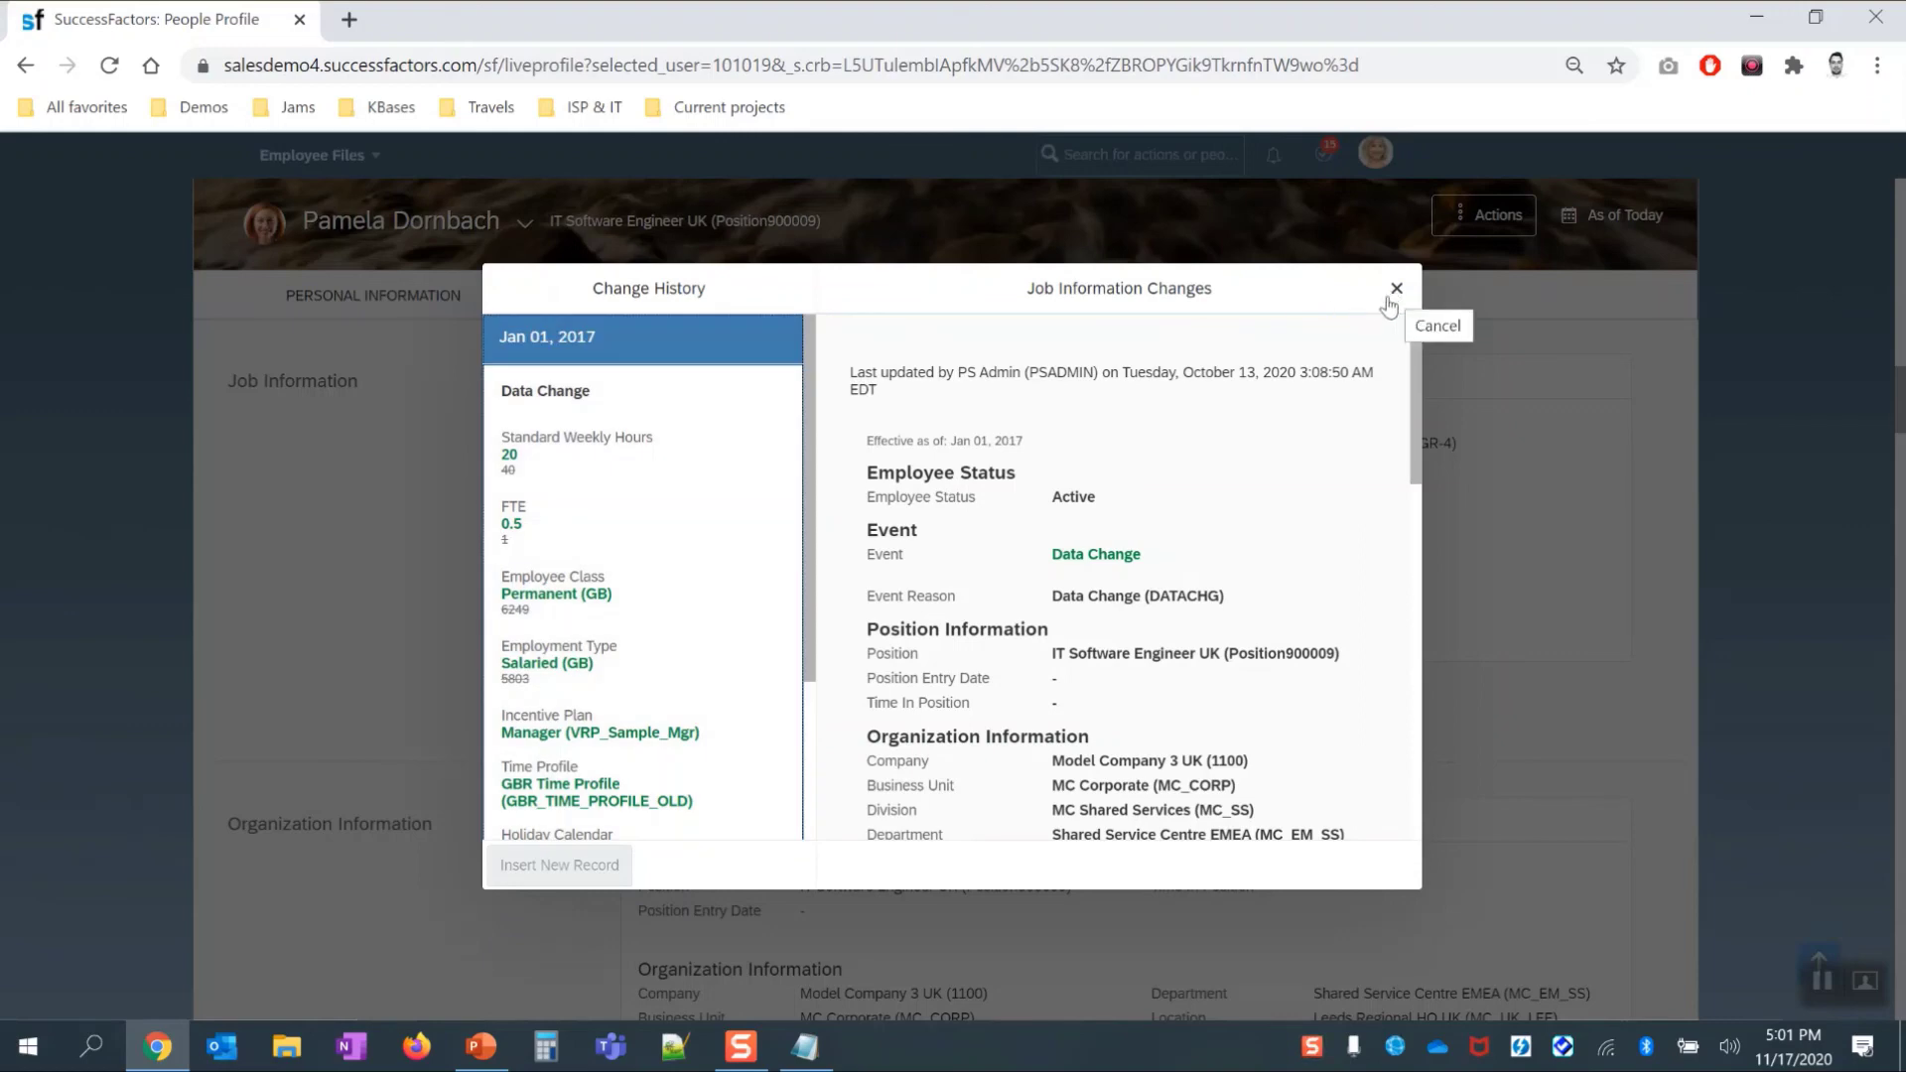
{"action": "left_click", "coordinate": [710, 347]}
{"action": "left_click_drag", "start_coordinate": [710, 347], "coordinate": [610, 469]}
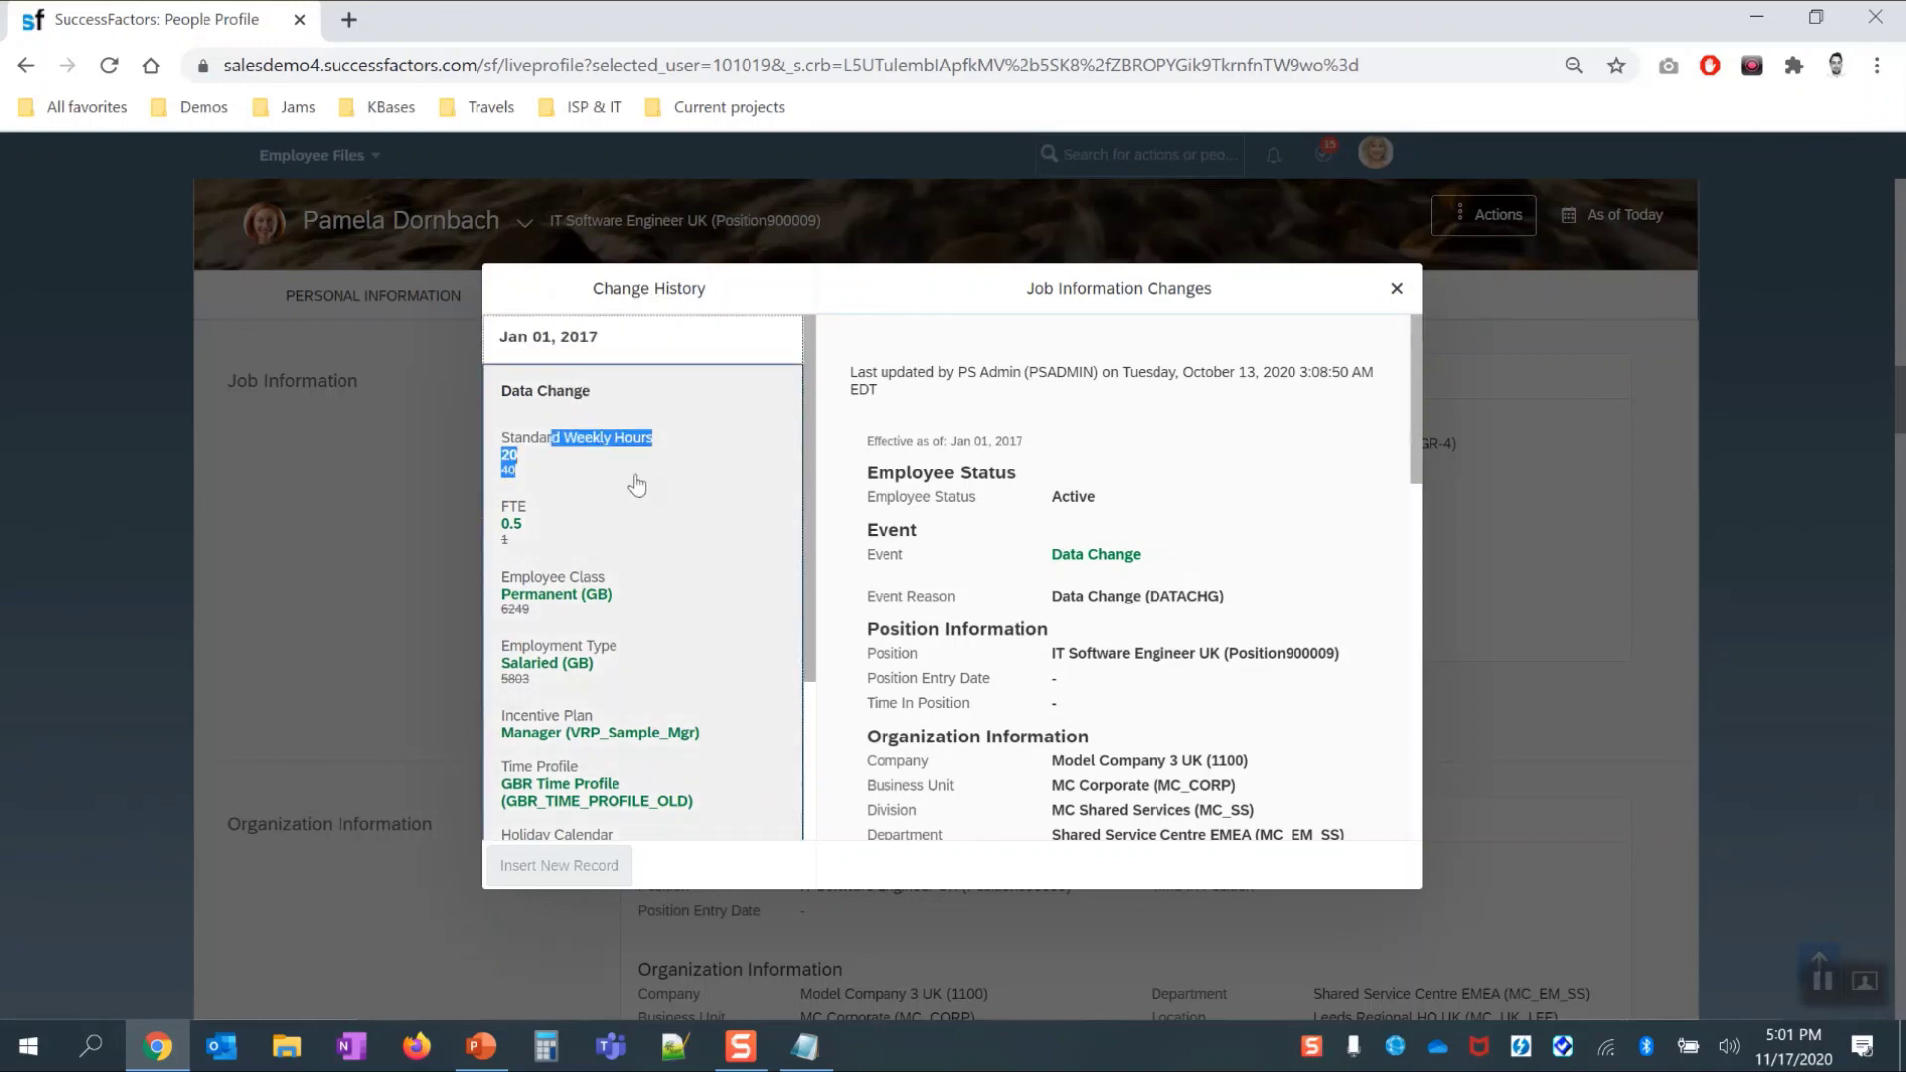
{"action": "left_click", "coordinate": [1396, 288]}
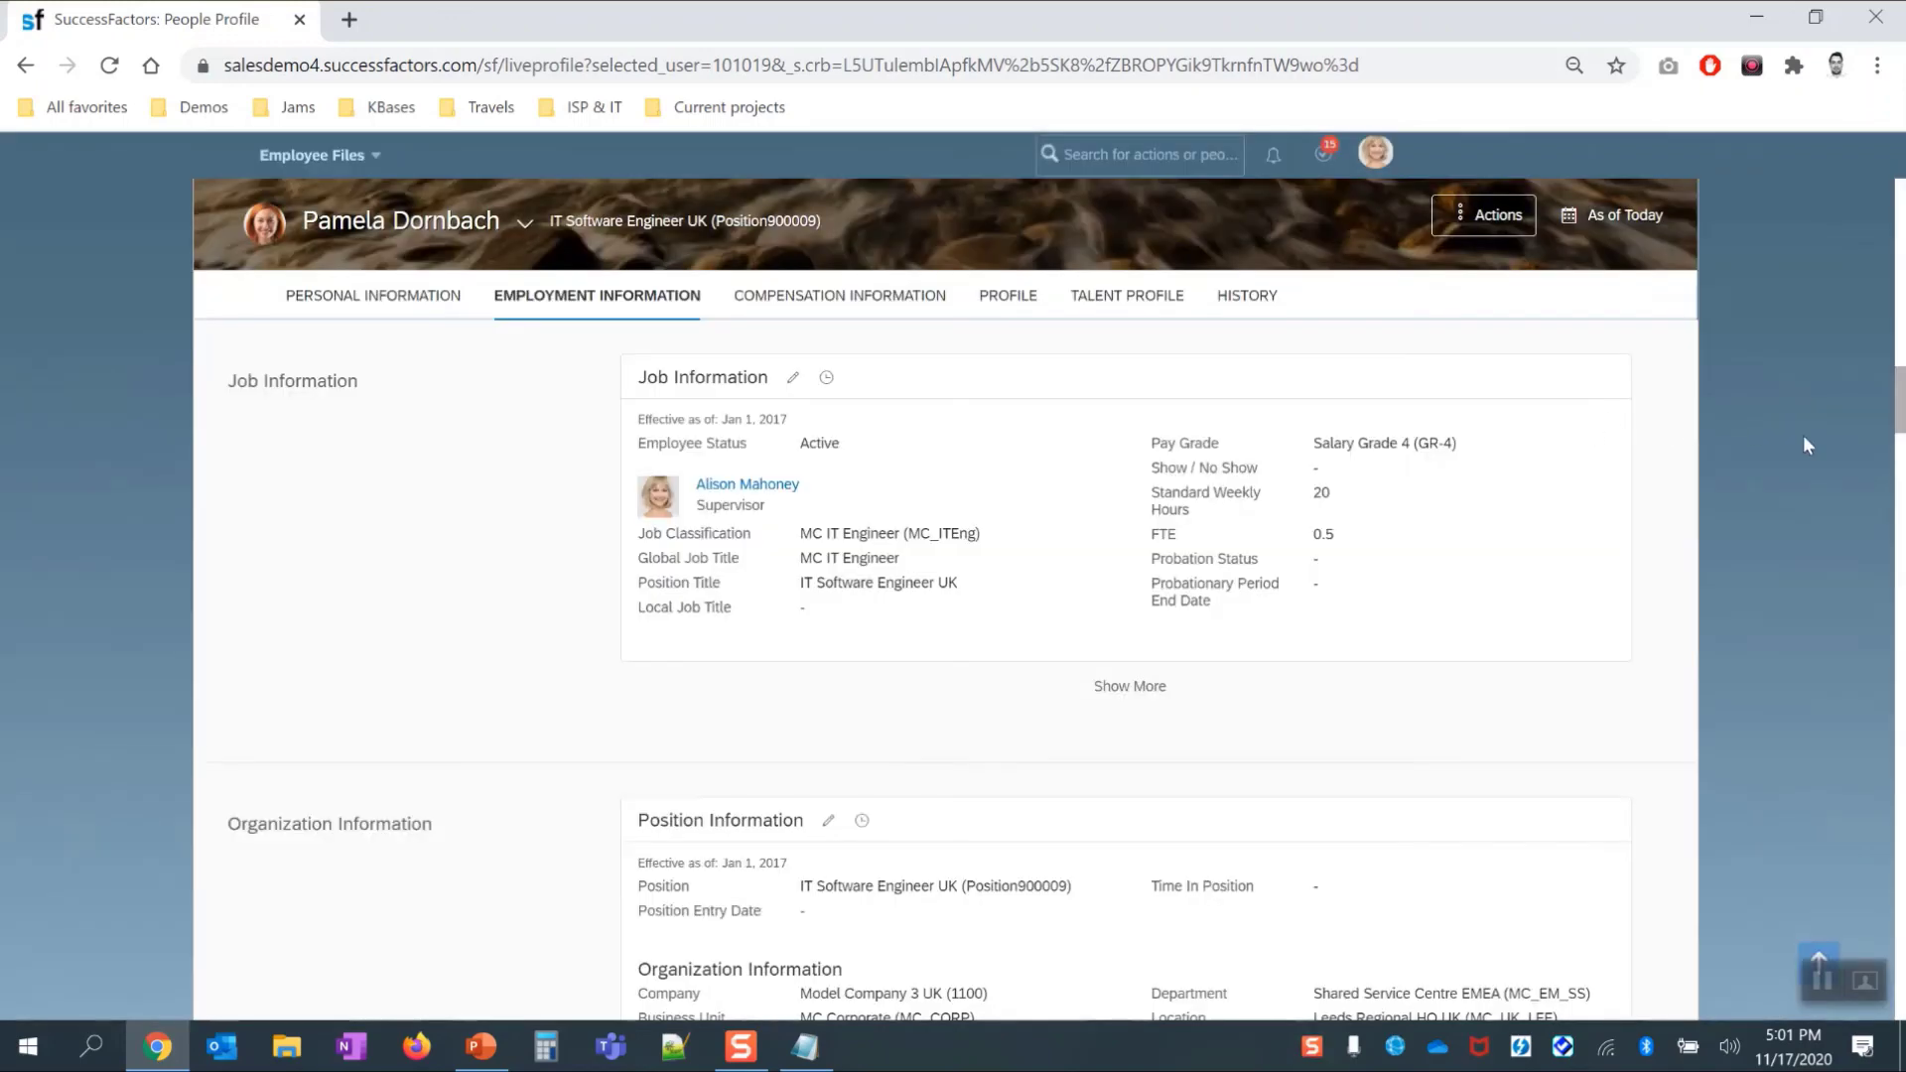